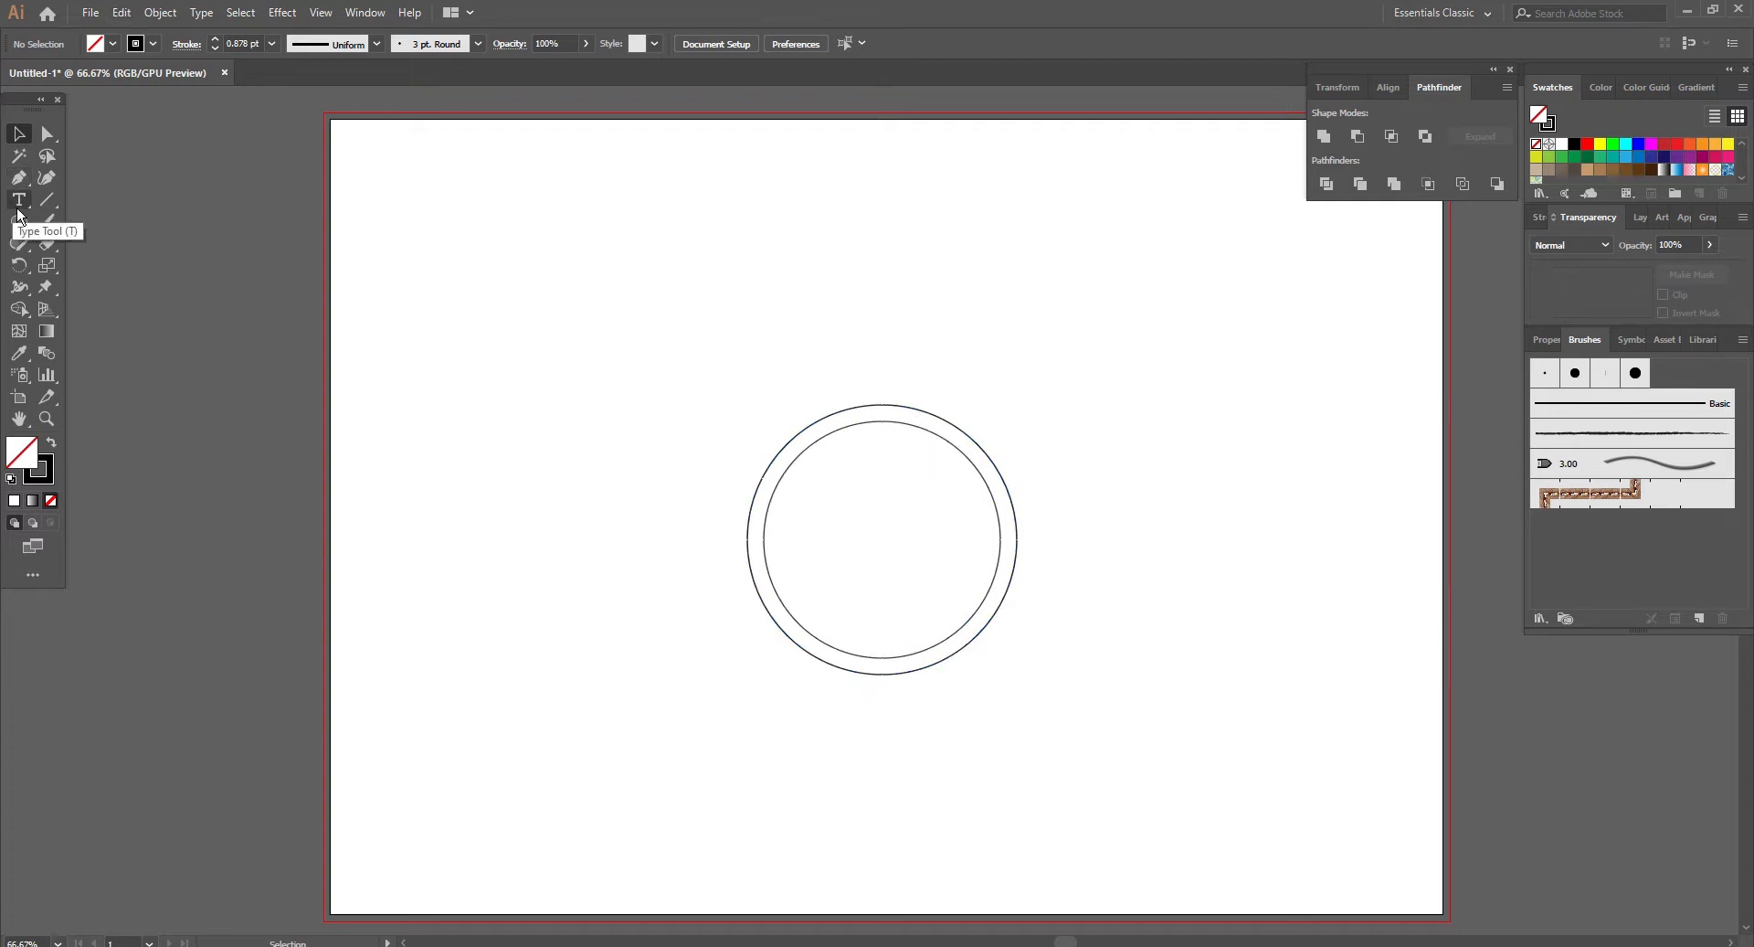
Draw a vertical line about 622 px tall, touching the left edge of the outer circle
{"action": "left_click", "coordinate": [47, 199]}
{"action": "mouse_move", "coordinate": [740, 290]}
{"action": "left_mouse_down"}
{"action": "mouse_move", "coordinate": [815, 784]}
{"action": "mouse_move", "coordinate": [816, 748]}
{"action": "left_mouse_up"}
{"action": "key", "text": "ctrl+equal"}
{"action": "key", "text": "ctrl+equal"}
{"action": "left_click", "coordinate": [19, 134]}
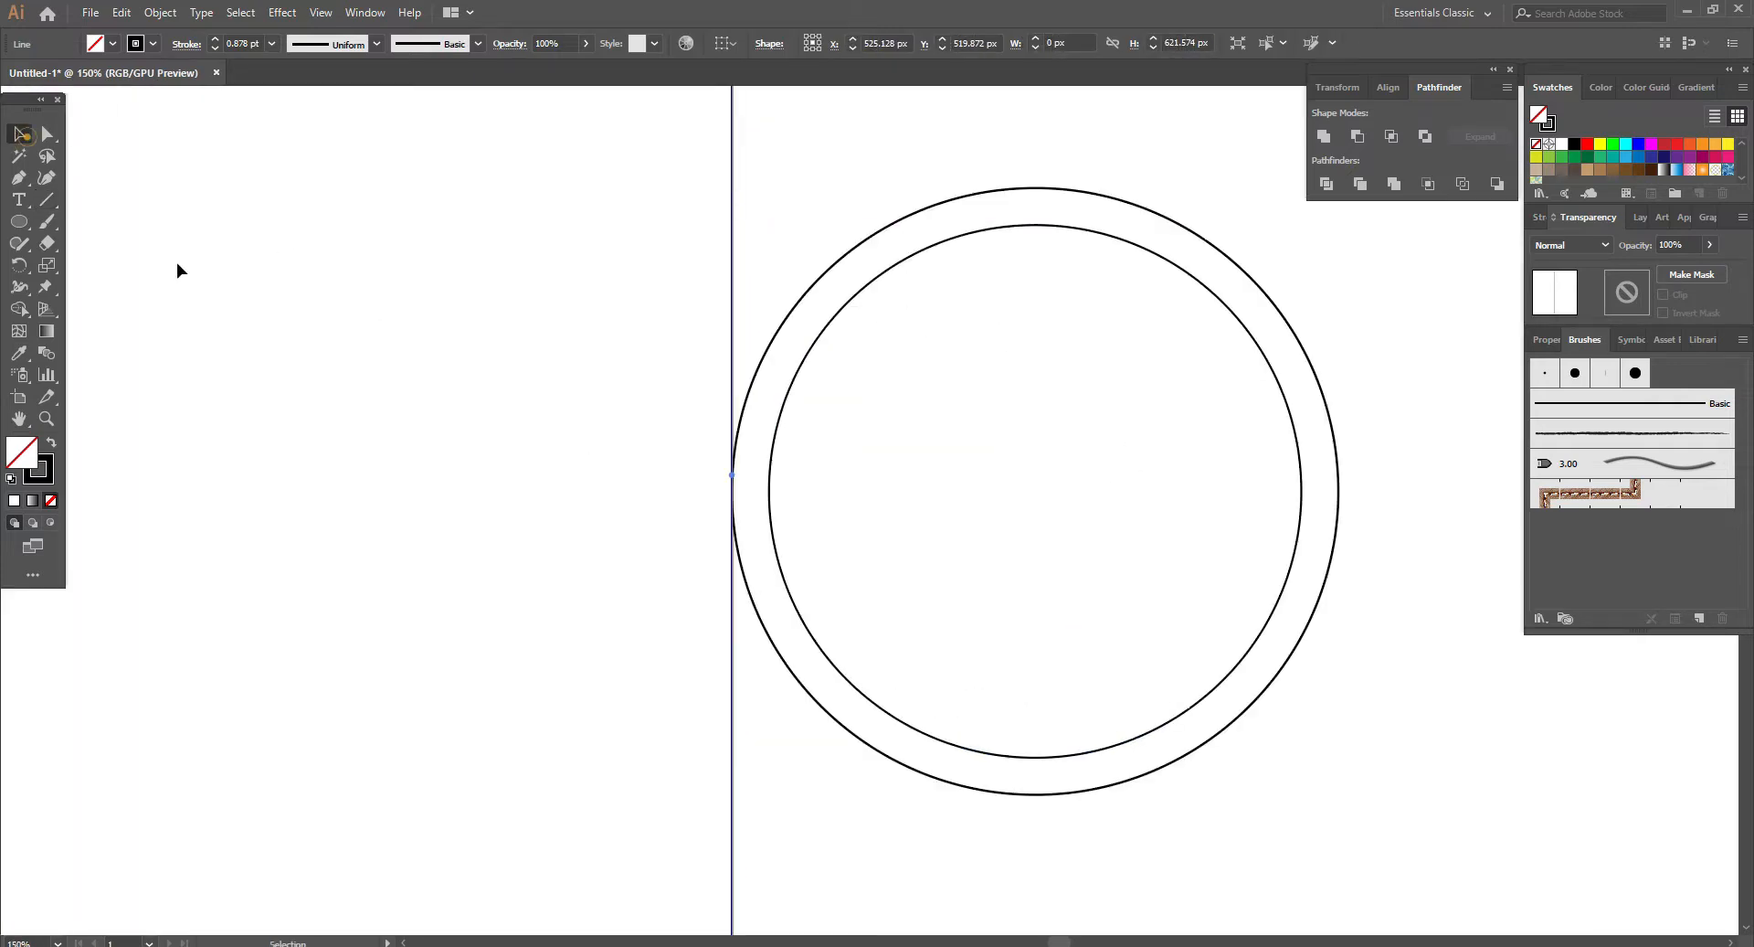
Copy the vertical line across to the left edge of the inner circle
{"action": "left_click_drag", "start_coordinate": [733, 473], "coordinate": [762, 473]}
{"action": "key", "text": "ctrl+minus"}
{"action": "key", "text": "ctrl+minus"}
{"action": "key", "text": "ctrl+minus"}
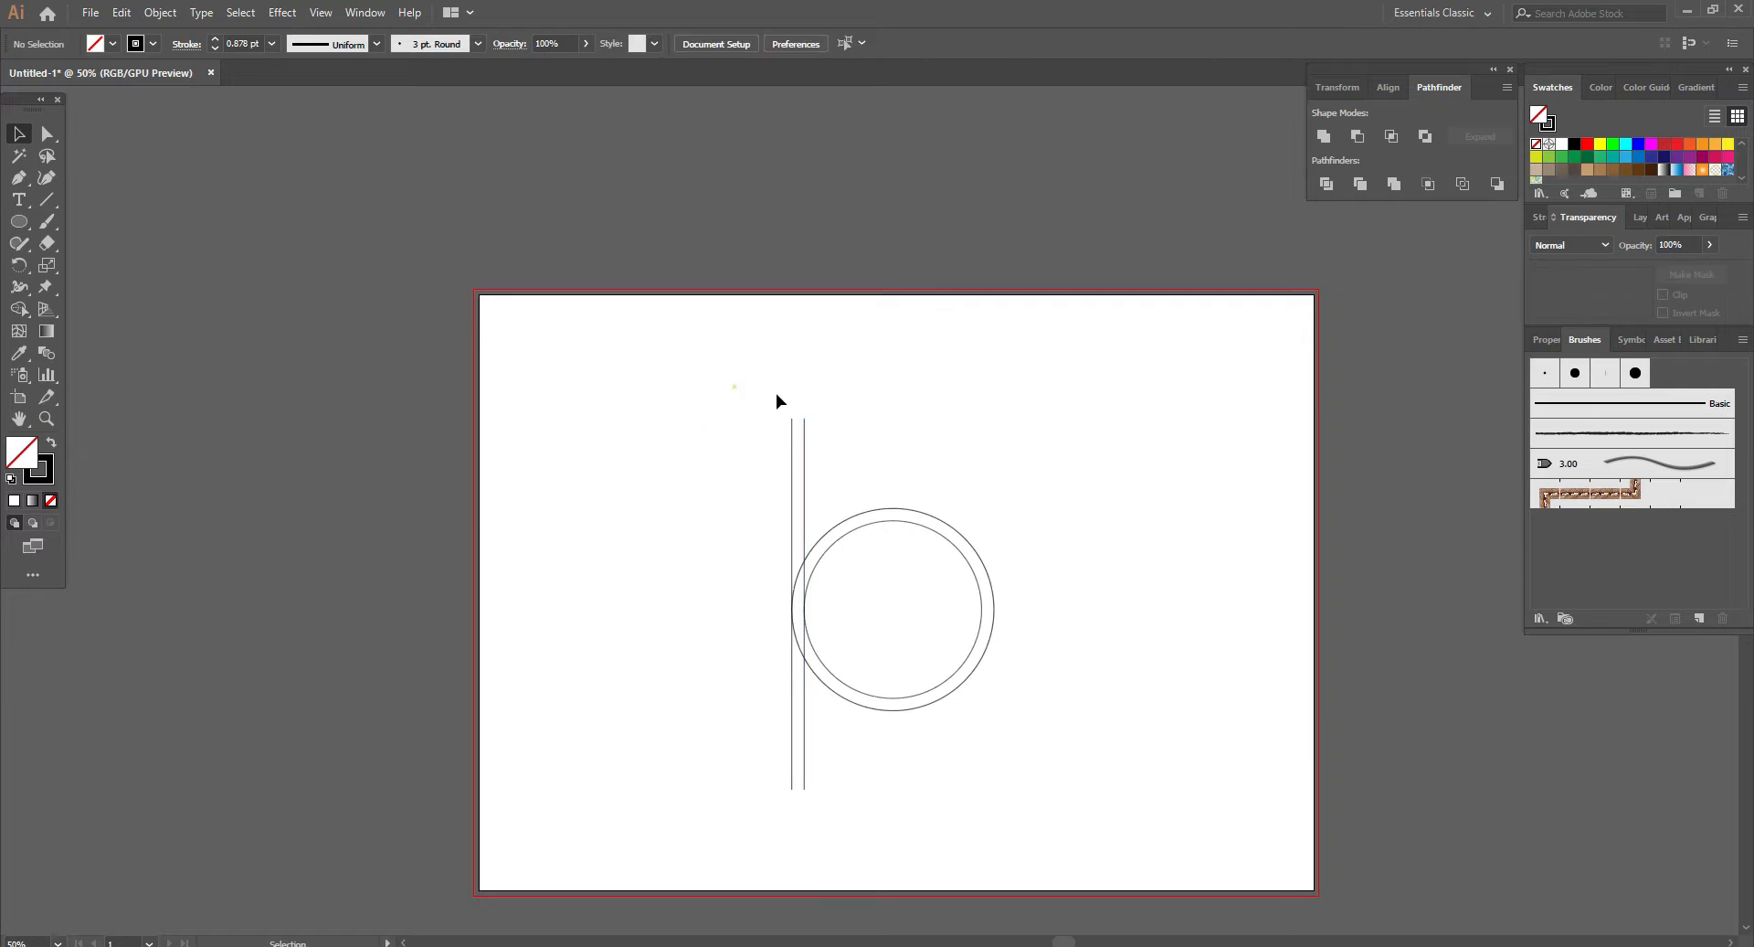
Repeat the line copy at the same spacing until 18 vertical lines extend just past the outer circle's right edge
{"action": "left_click_drag", "start_coordinate": [732, 380], "coordinate": [910, 451]}
{"action": "key", "text": "ctrl+equal"}
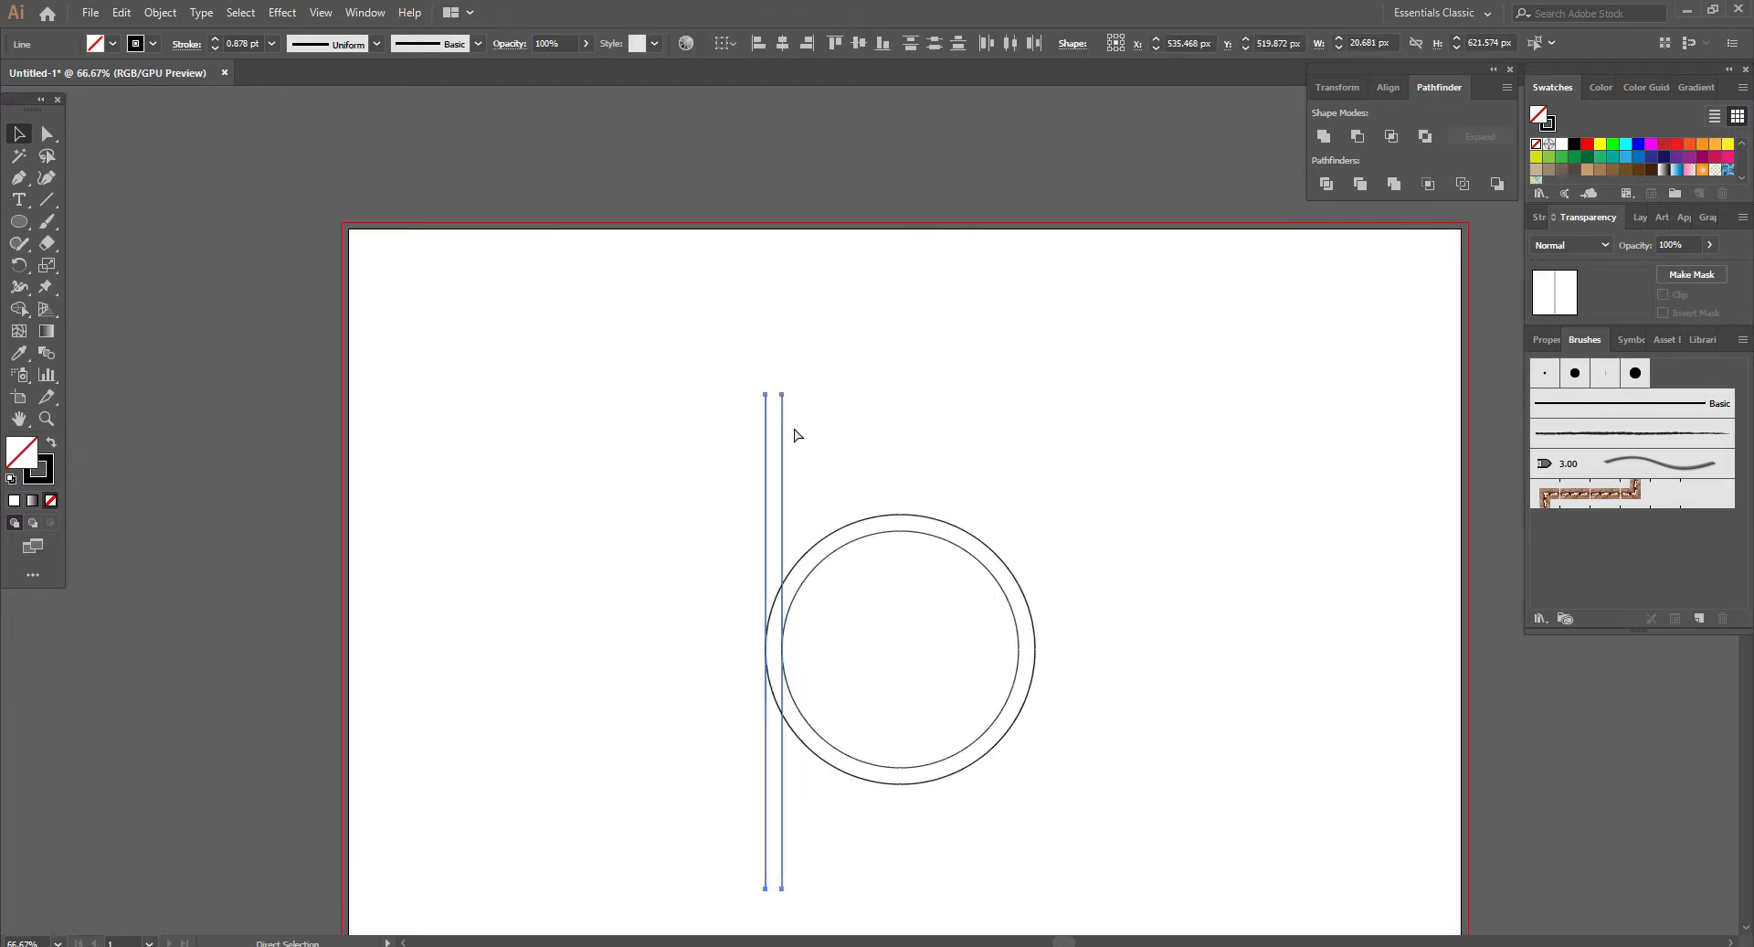
{"action": "left_click", "coordinate": [782, 504]}
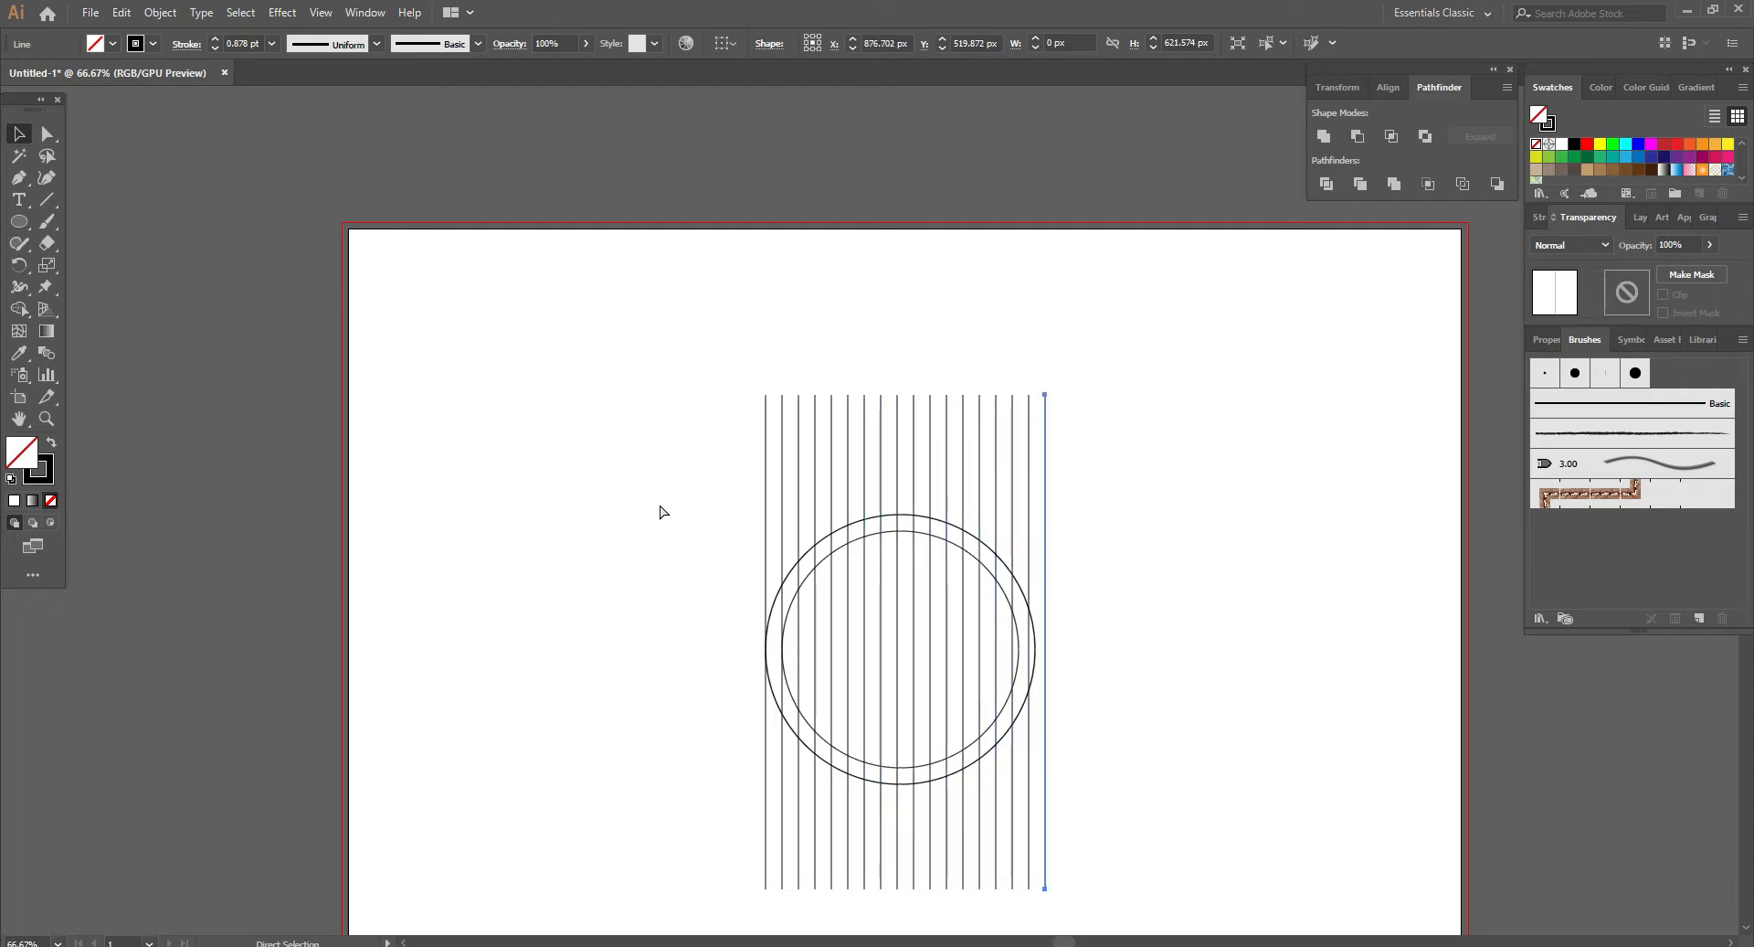
{"action": "scroll", "coordinate": [905, 775], "scroll_direction": "up", "scroll_amount": 2}
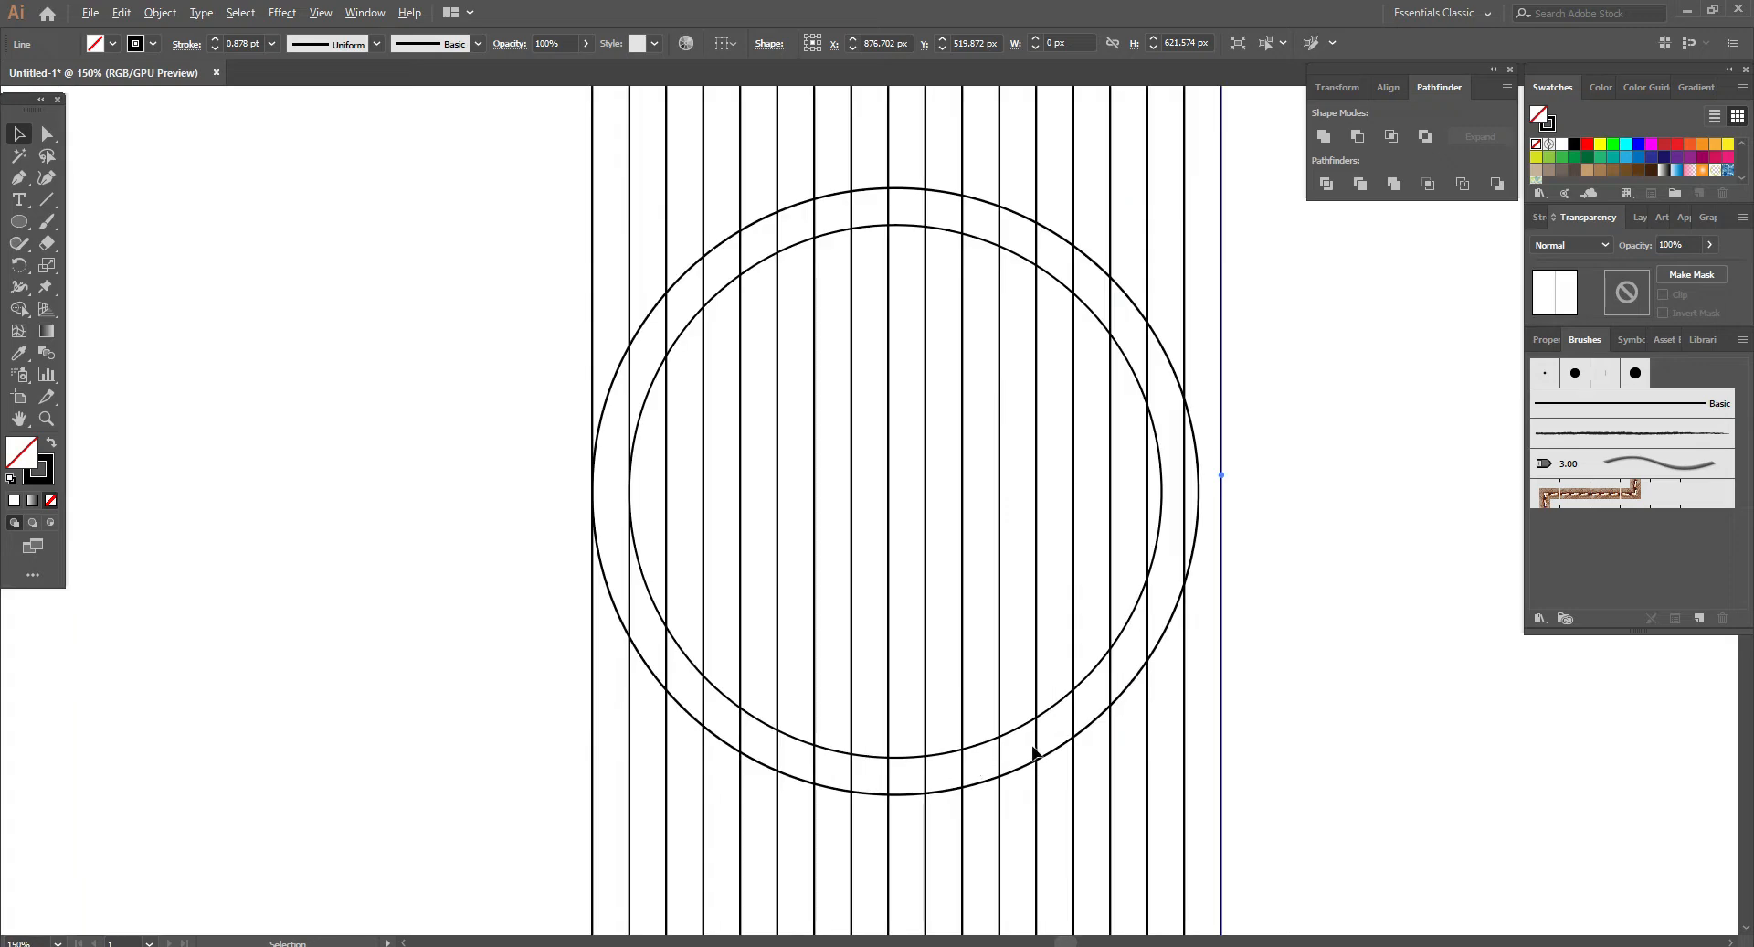
{"action": "scroll", "coordinate": [589, 491], "scroll_direction": "up", "scroll_amount": 2}
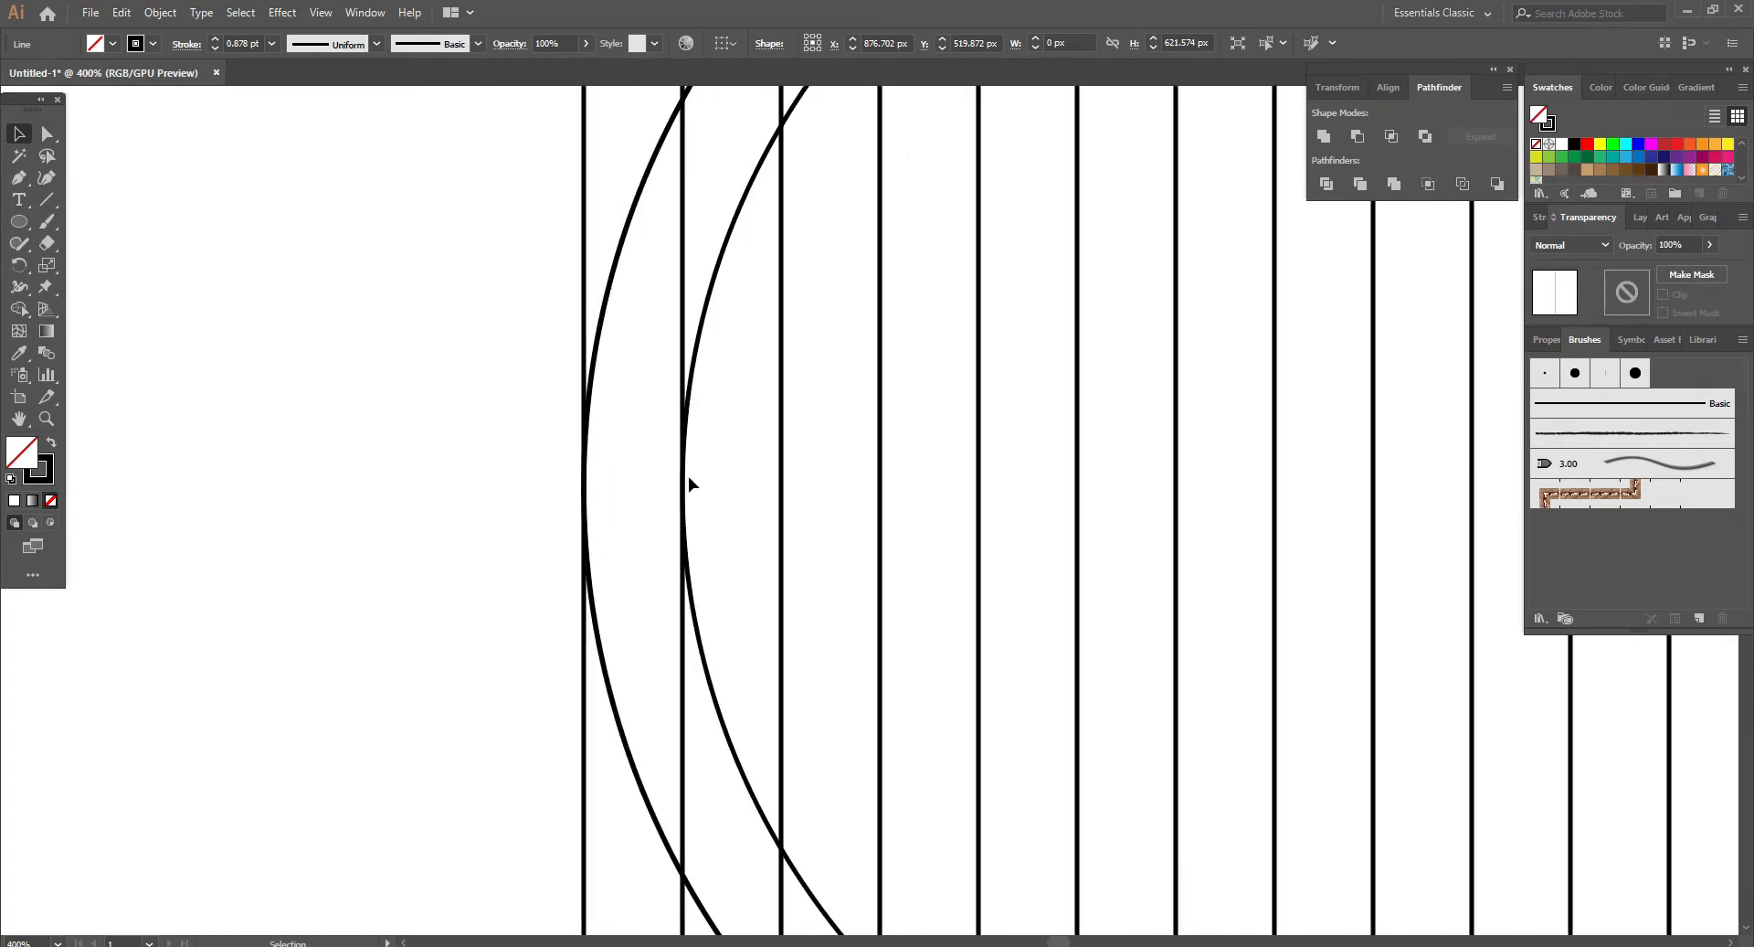
{"action": "scroll", "coordinate": [681, 498], "scroll_direction": "down", "scroll_amount": 3}
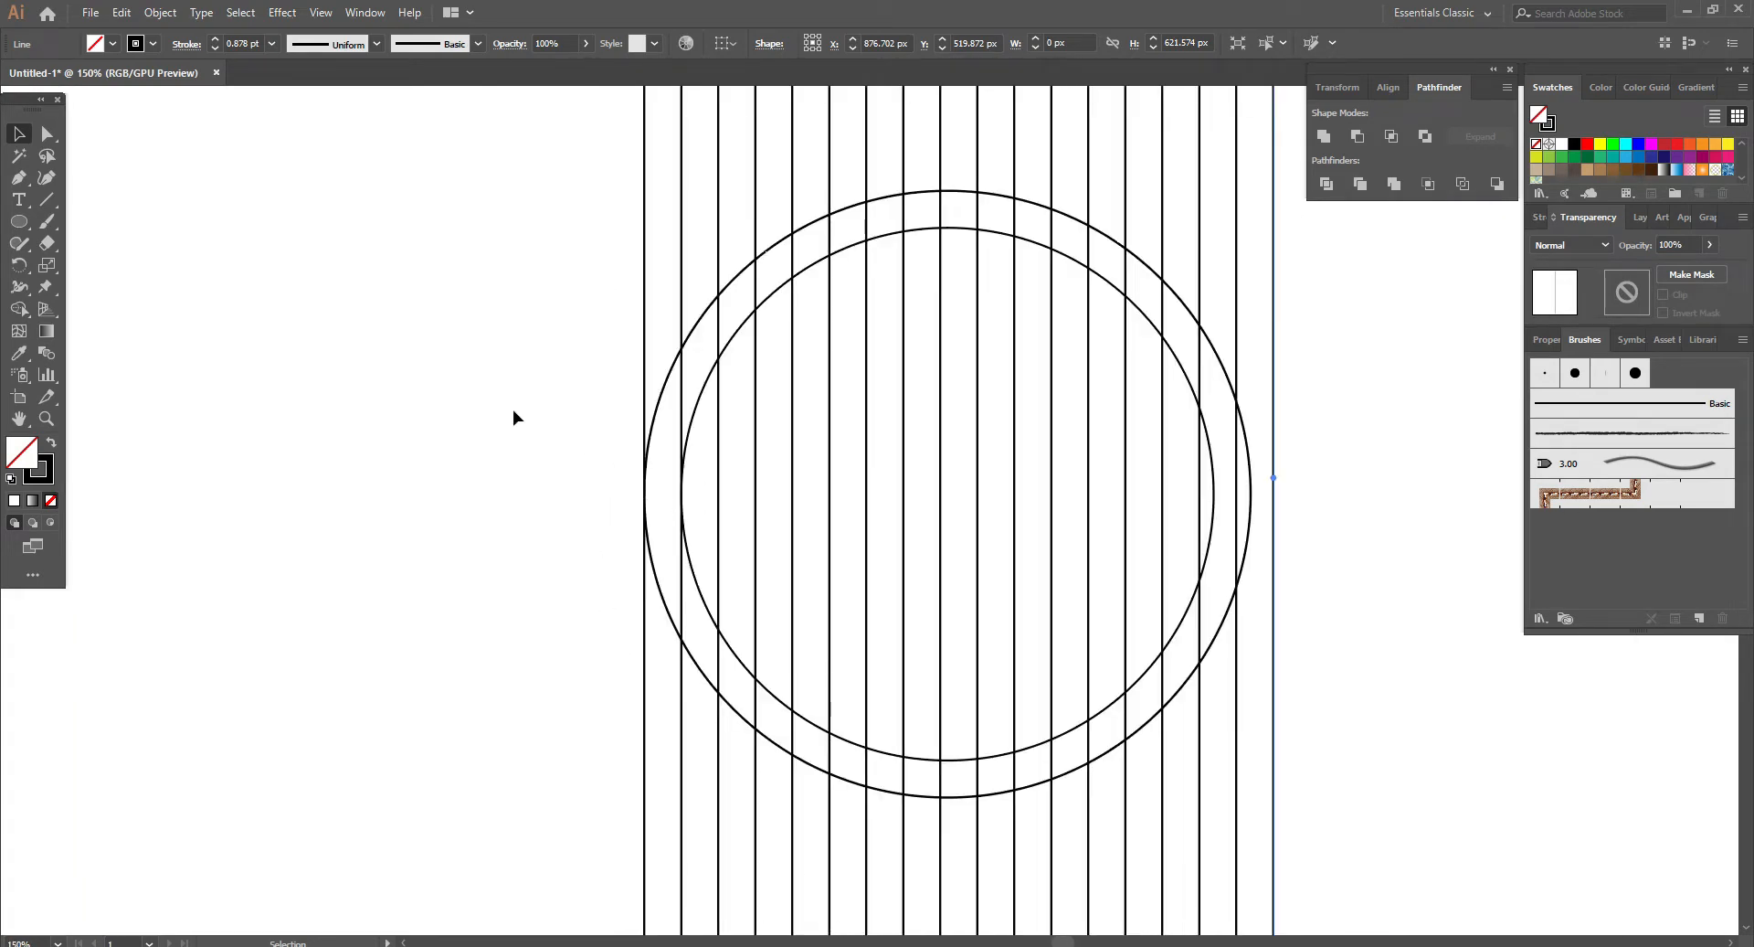
Select all the vertical lines without the circles and group them
{"action": "left_click", "coordinate": [512, 409]}
{"action": "scroll", "coordinate": [831, 508], "scroll_direction": "down", "scroll_amount": 1}
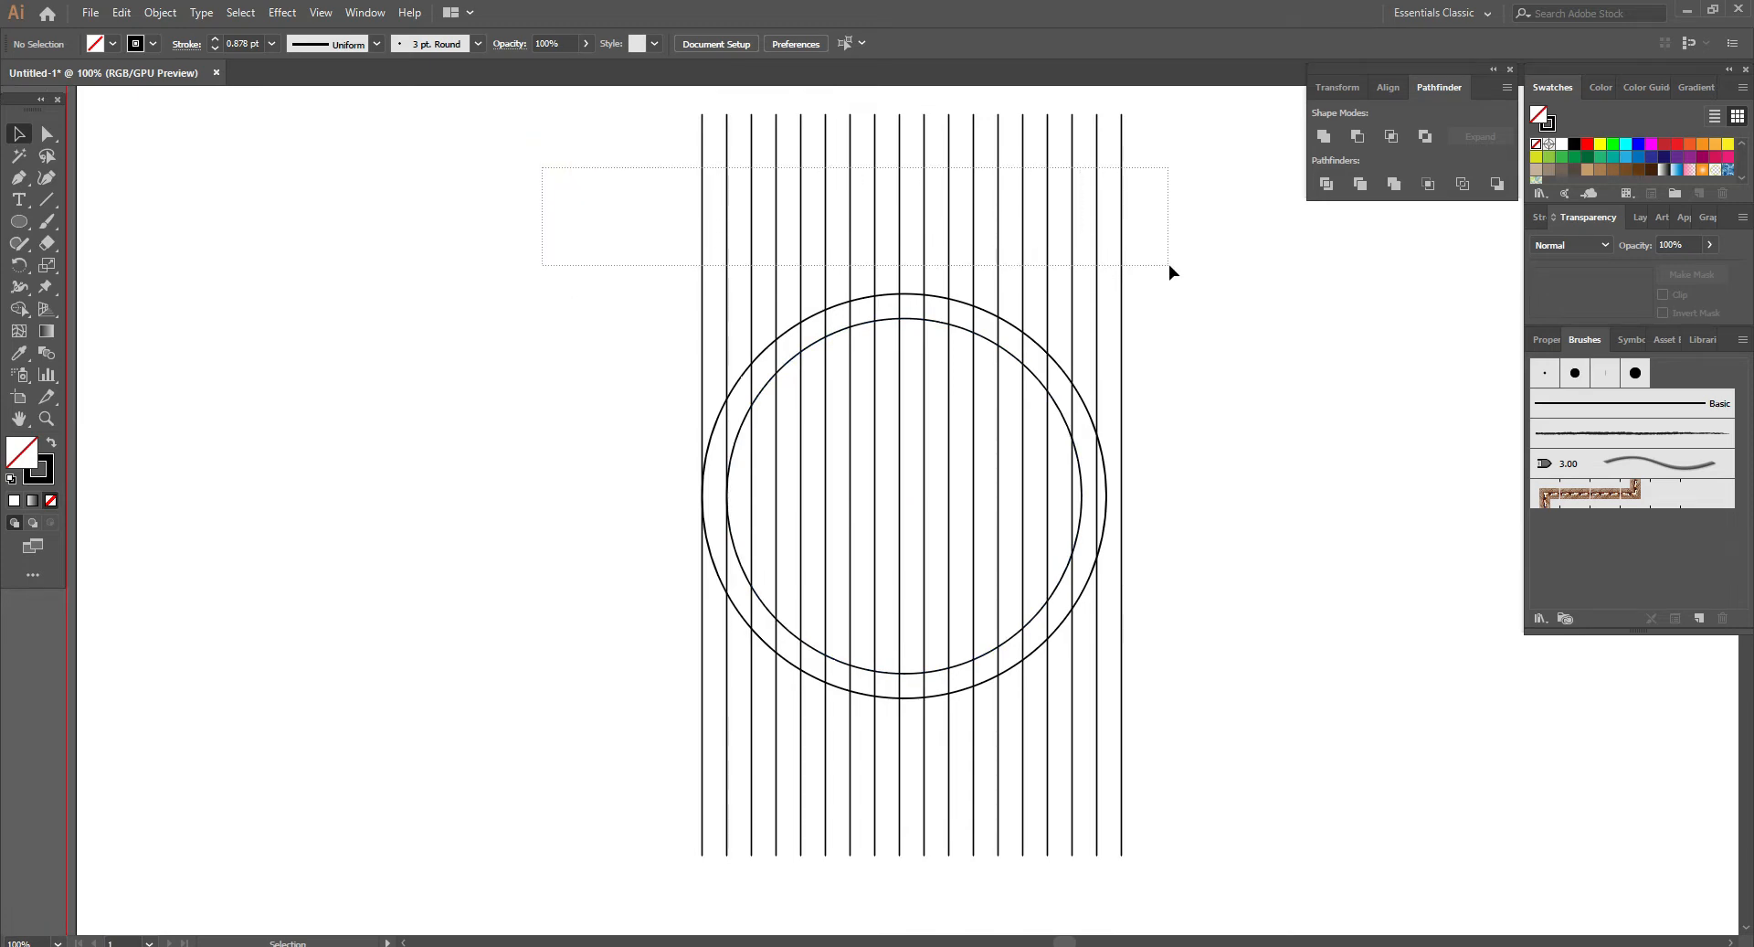
{"action": "left_click_drag", "start_coordinate": [1169, 265], "coordinate": [1170, 265]}
{"action": "scroll", "coordinate": [1042, 489], "scroll_direction": "down", "scroll_amount": 1}
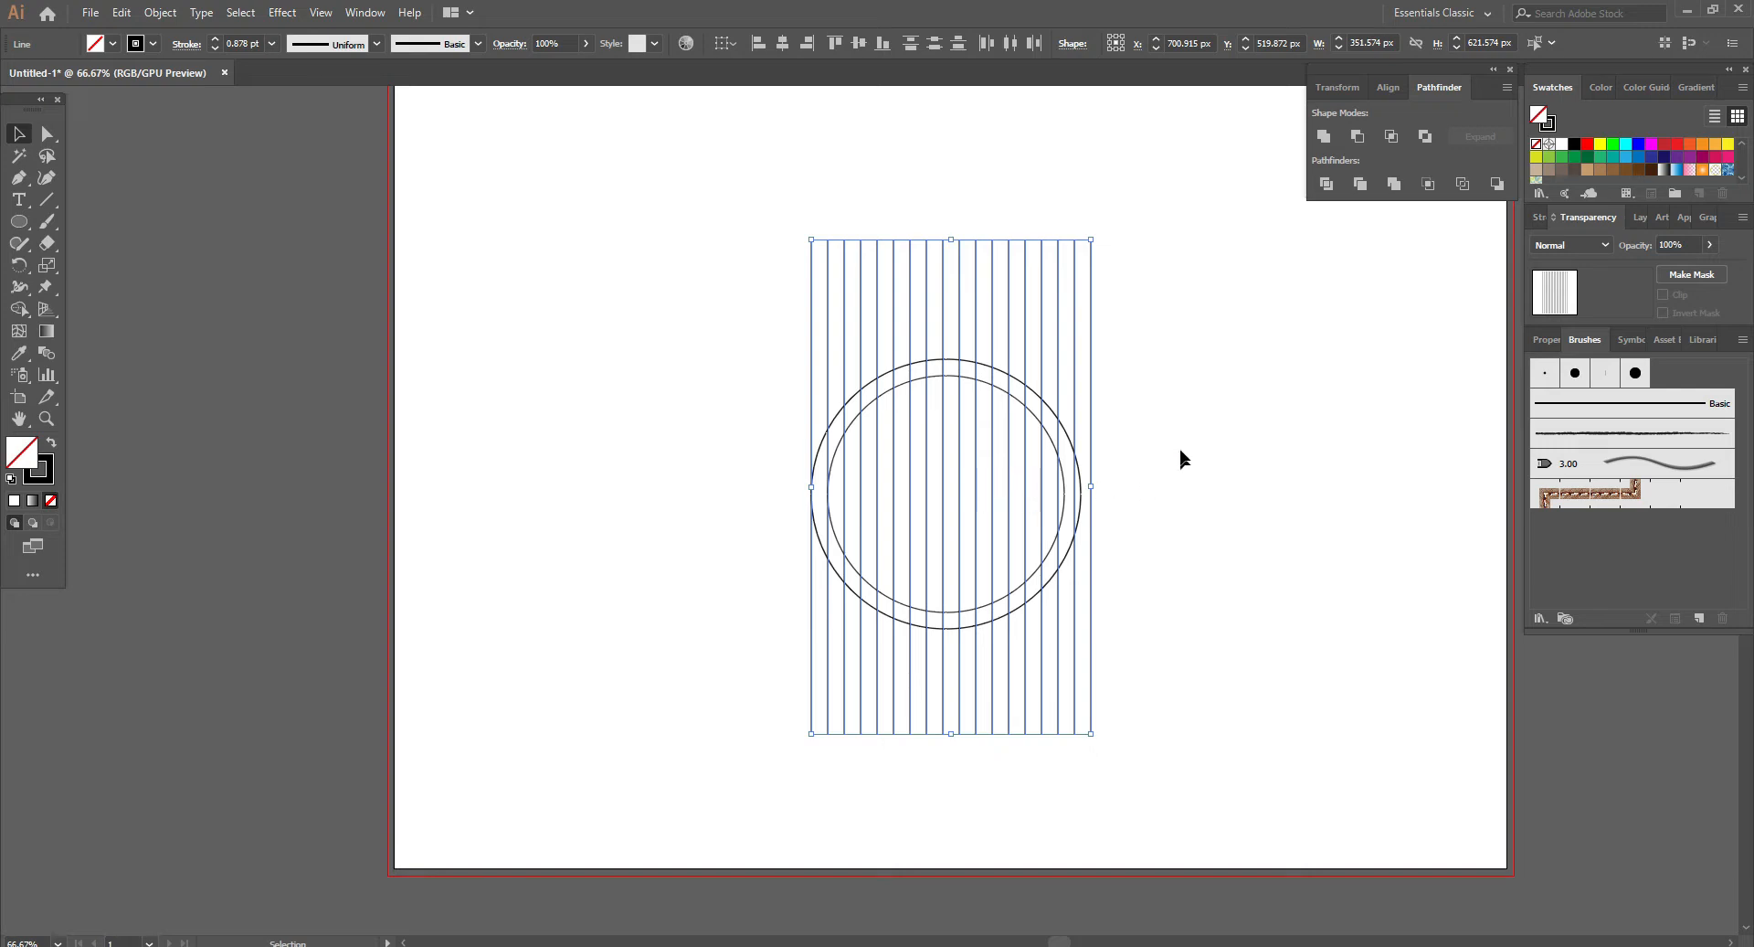
{"action": "right_click", "coordinate": [1173, 375]}
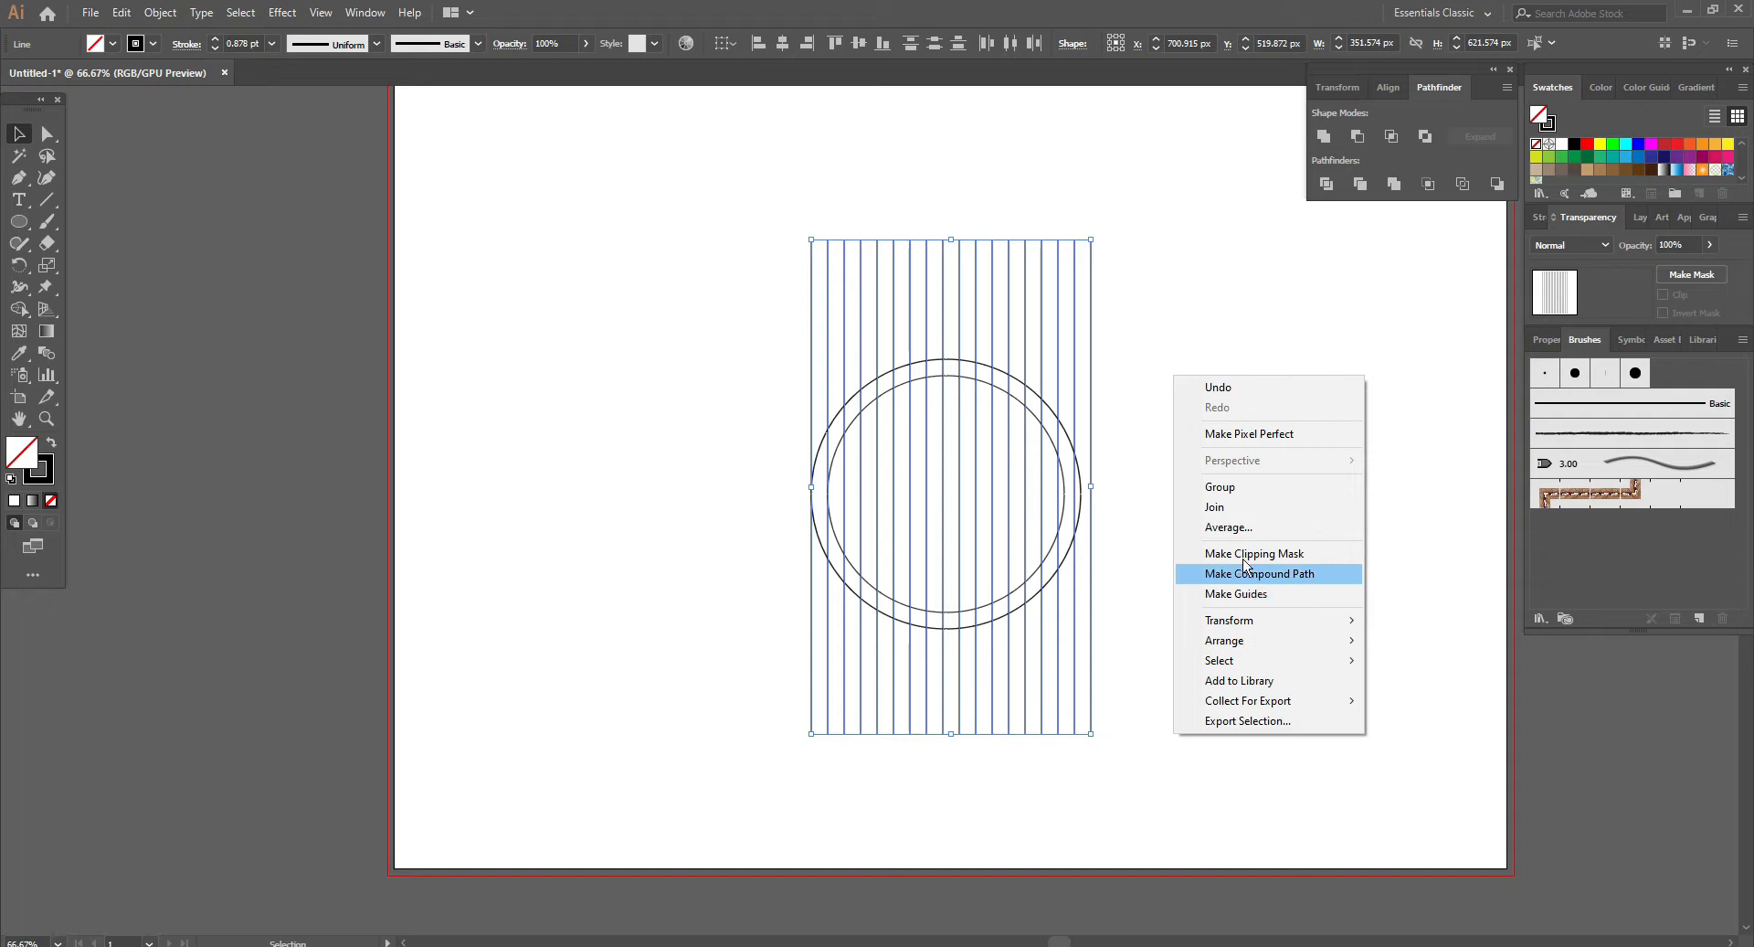
{"action": "left_click", "coordinate": [1209, 489]}
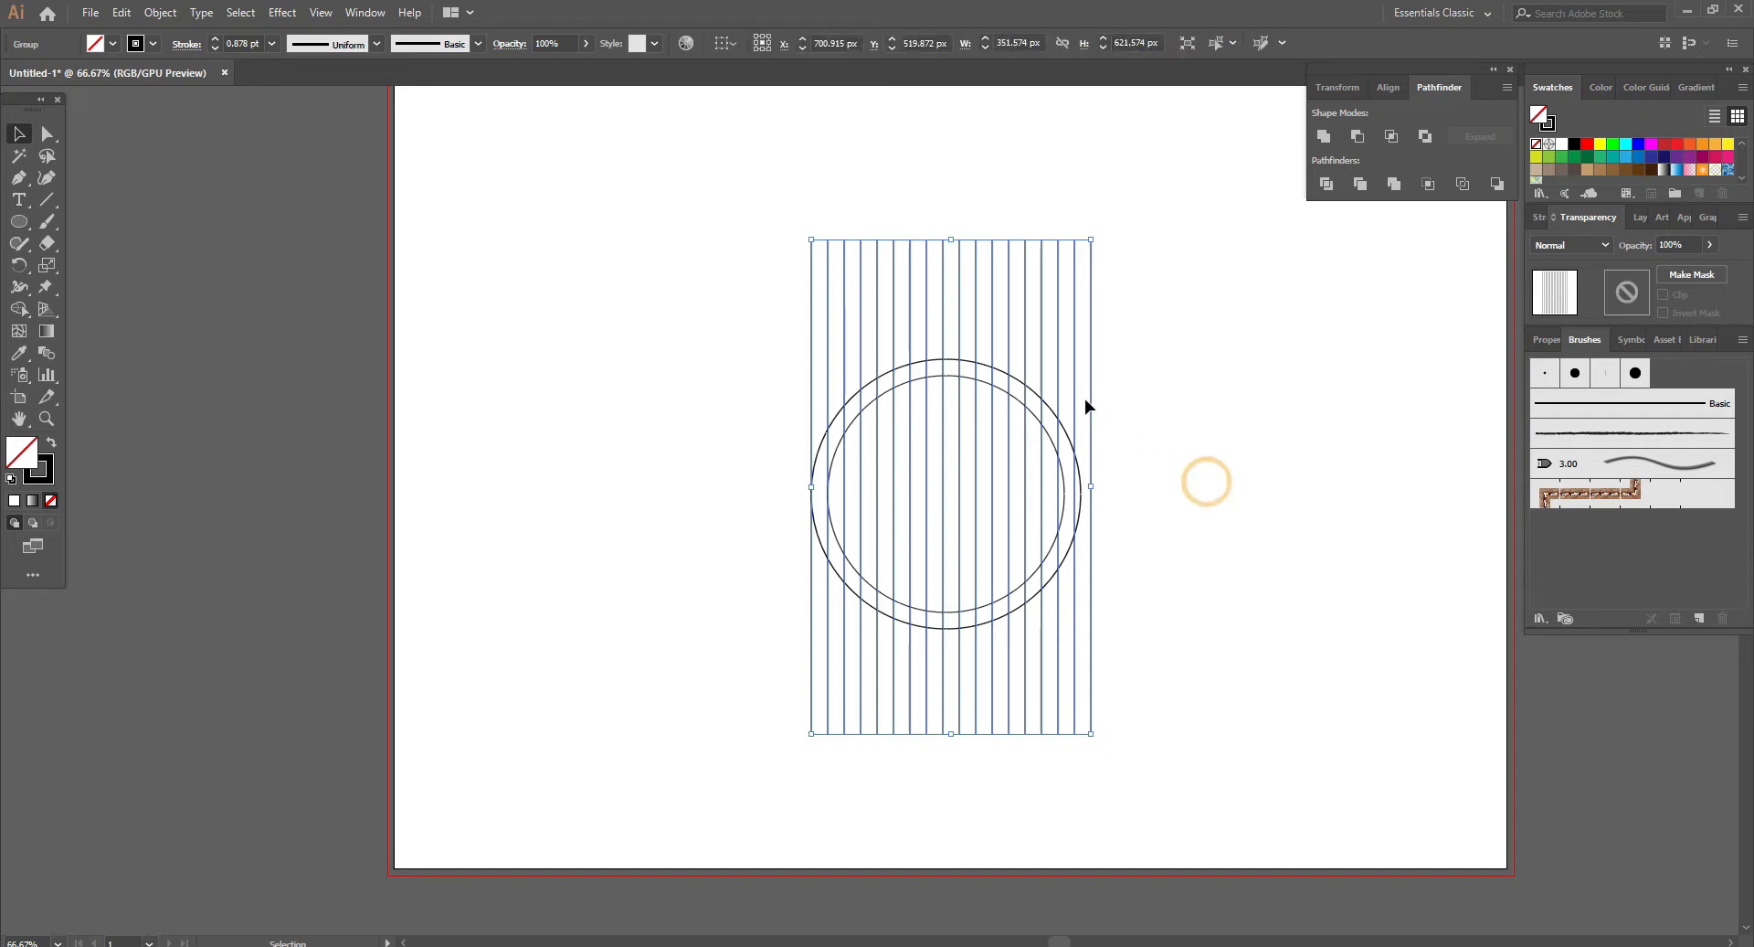
Make a reflected copy of the vertical line group with the reflection axis set to 110°
{"action": "right_click", "coordinate": [1148, 374]}
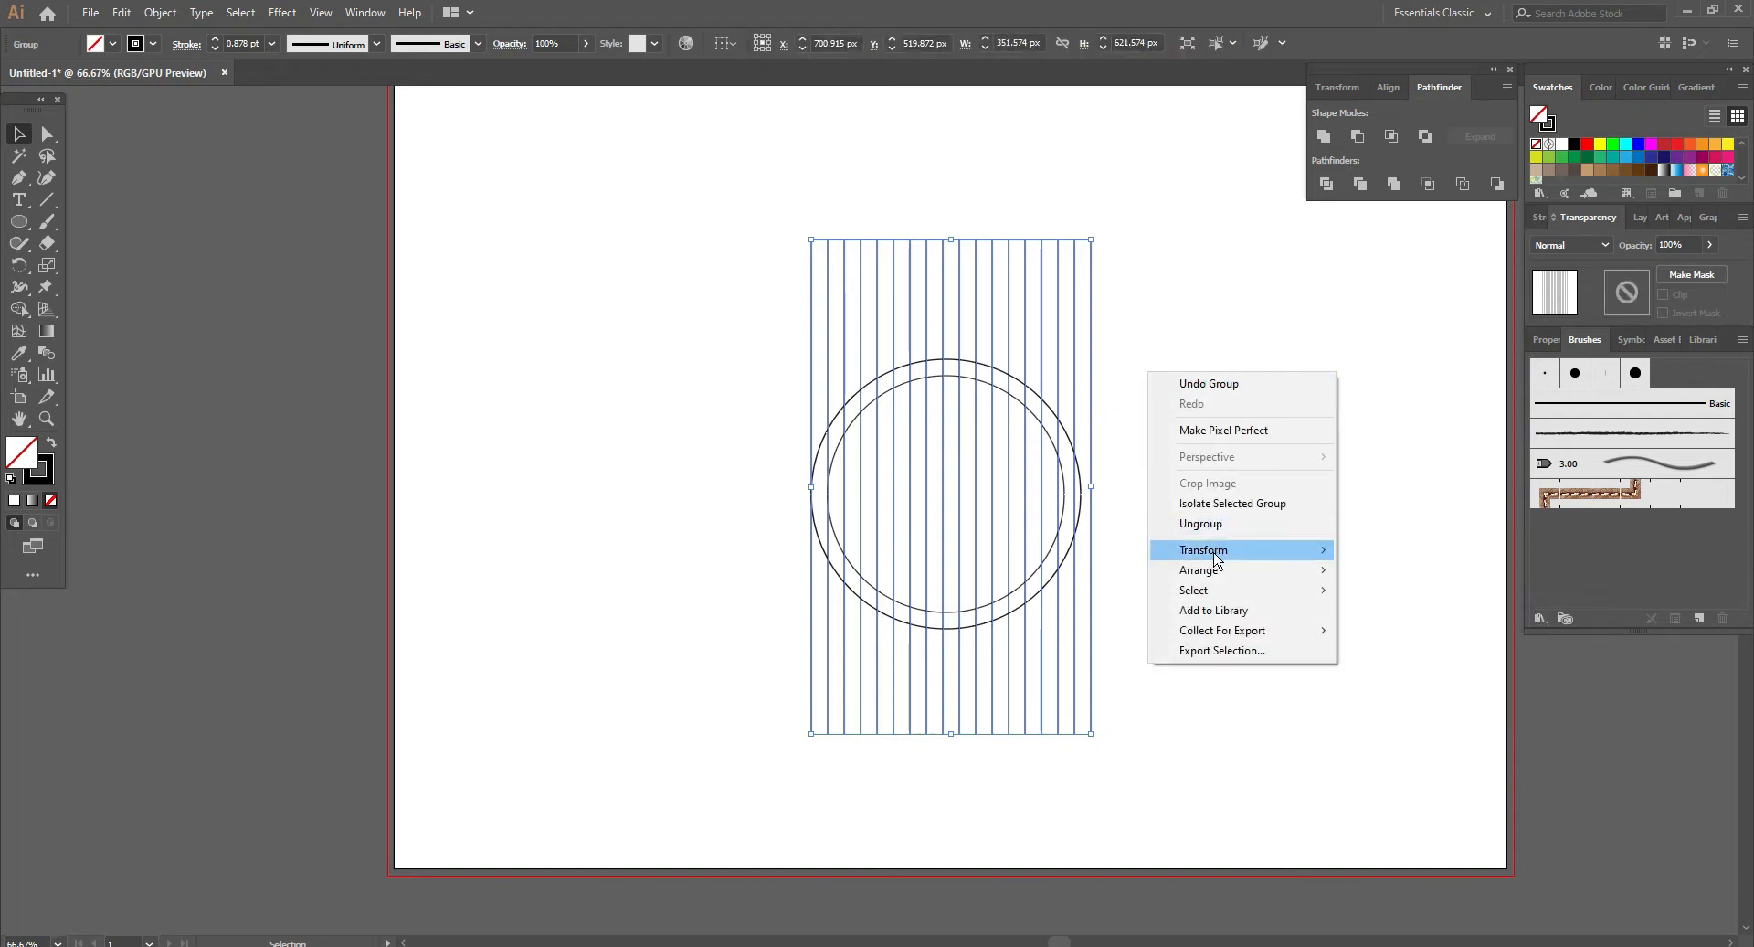
{"action": "left_click", "coordinate": [1384, 617]}
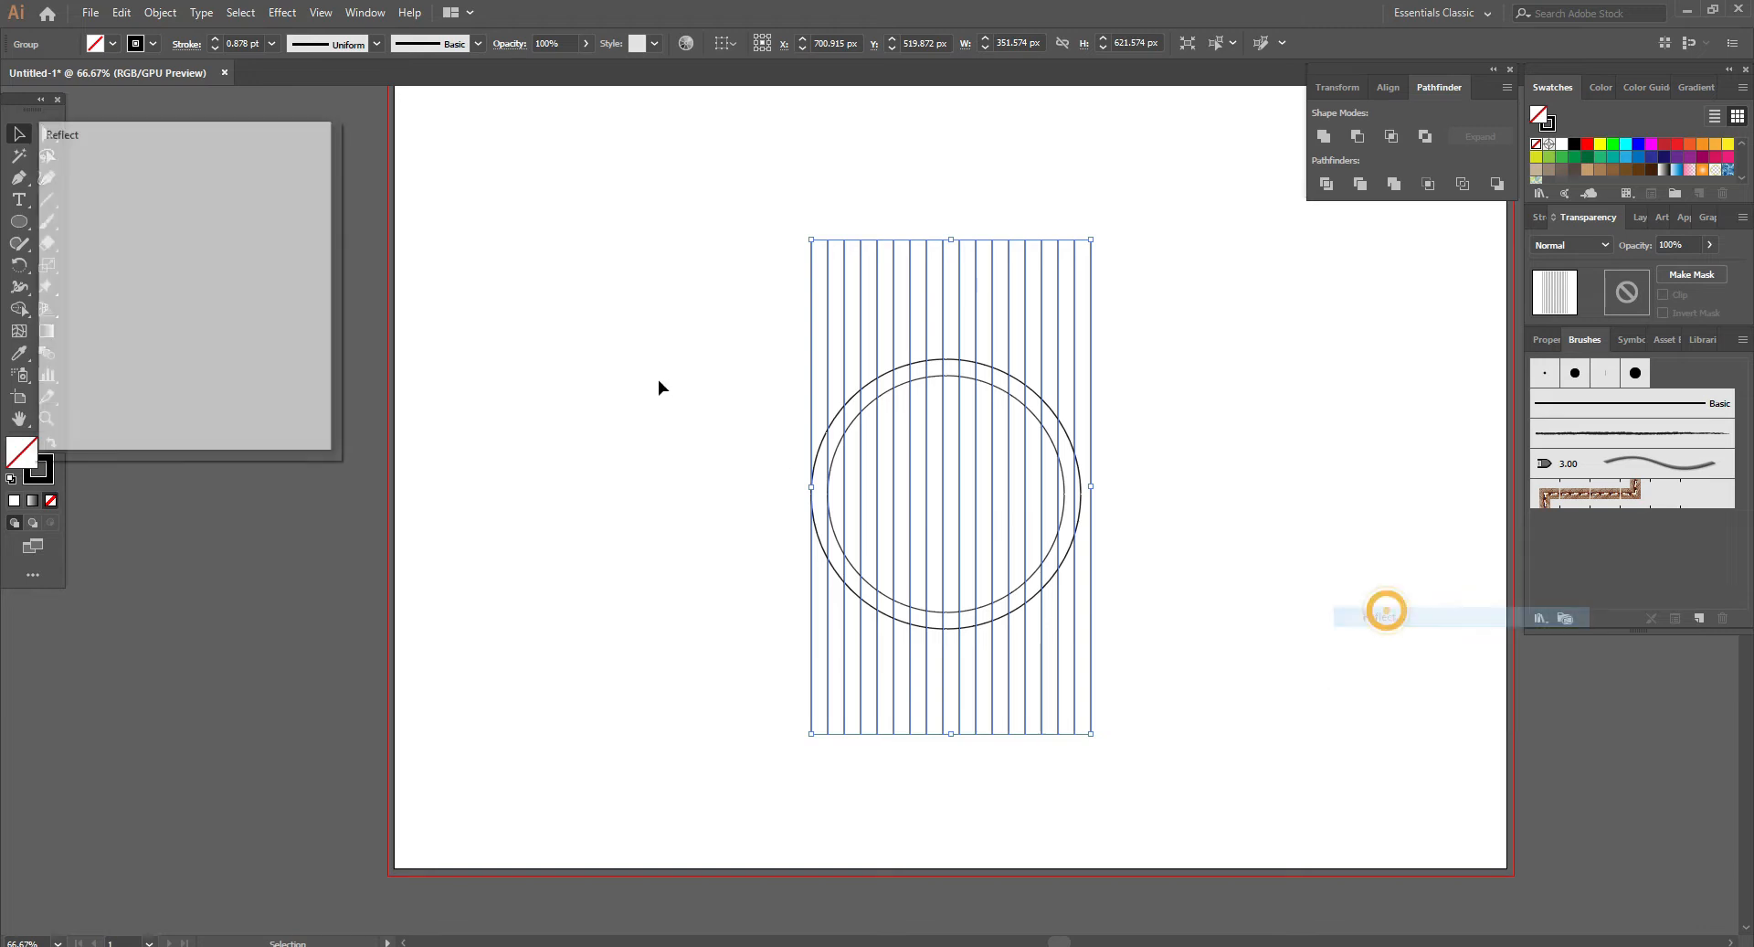
{"action": "left_click", "coordinate": [91, 375]}
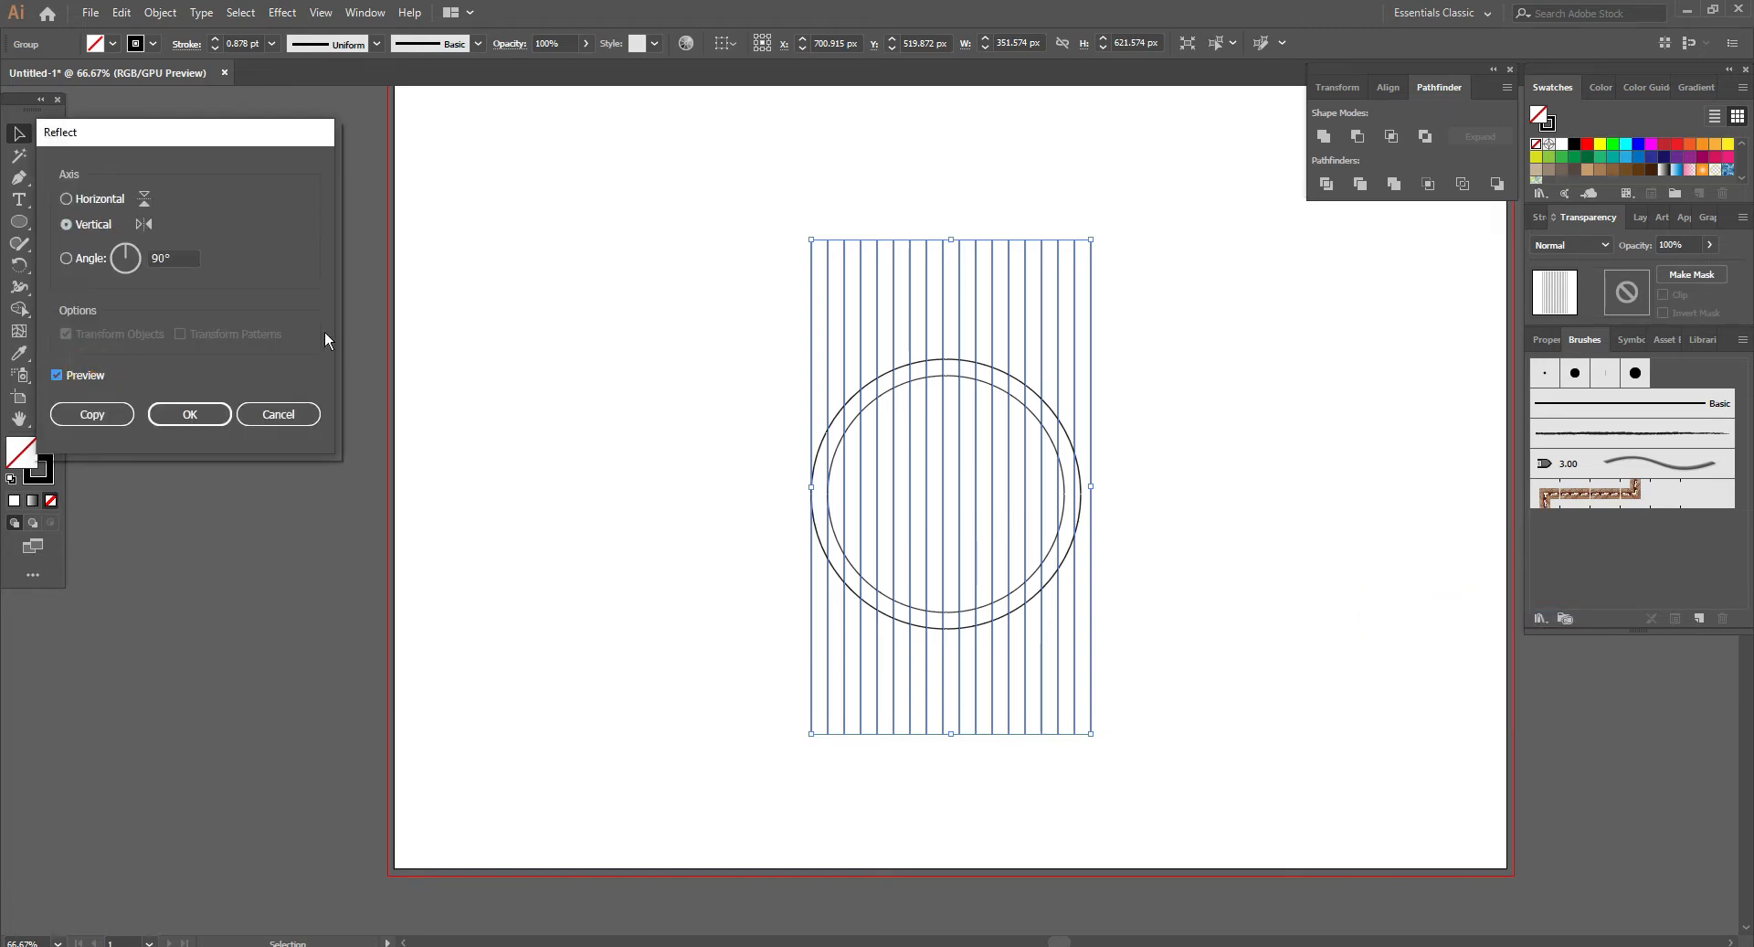
{"action": "left_click", "coordinate": [174, 251]}
{"action": "key", "text": "Up"}
{"action": "key", "text": "Up"}
{"action": "key", "text": "Up"}
{"action": "key", "text": "Up"}
{"action": "key", "text": "Up"}
{"action": "key", "text": "Up"}
{"action": "key", "text": "Up"}
{"action": "key", "text": "Up"}
{"action": "key", "text": "Up"}
{"action": "key", "text": "Up"}
{"action": "key", "text": "Up"}
{"action": "key", "text": "Up"}
{"action": "key", "text": "Up"}
{"action": "key", "text": "Up"}
{"action": "key", "text": "Up"}
{"action": "key", "text": "Up"}
{"action": "key", "text": "Up"}
{"action": "key", "text": "Up"}
{"action": "key", "text": "Up"}
{"action": "key", "text": "Up"}
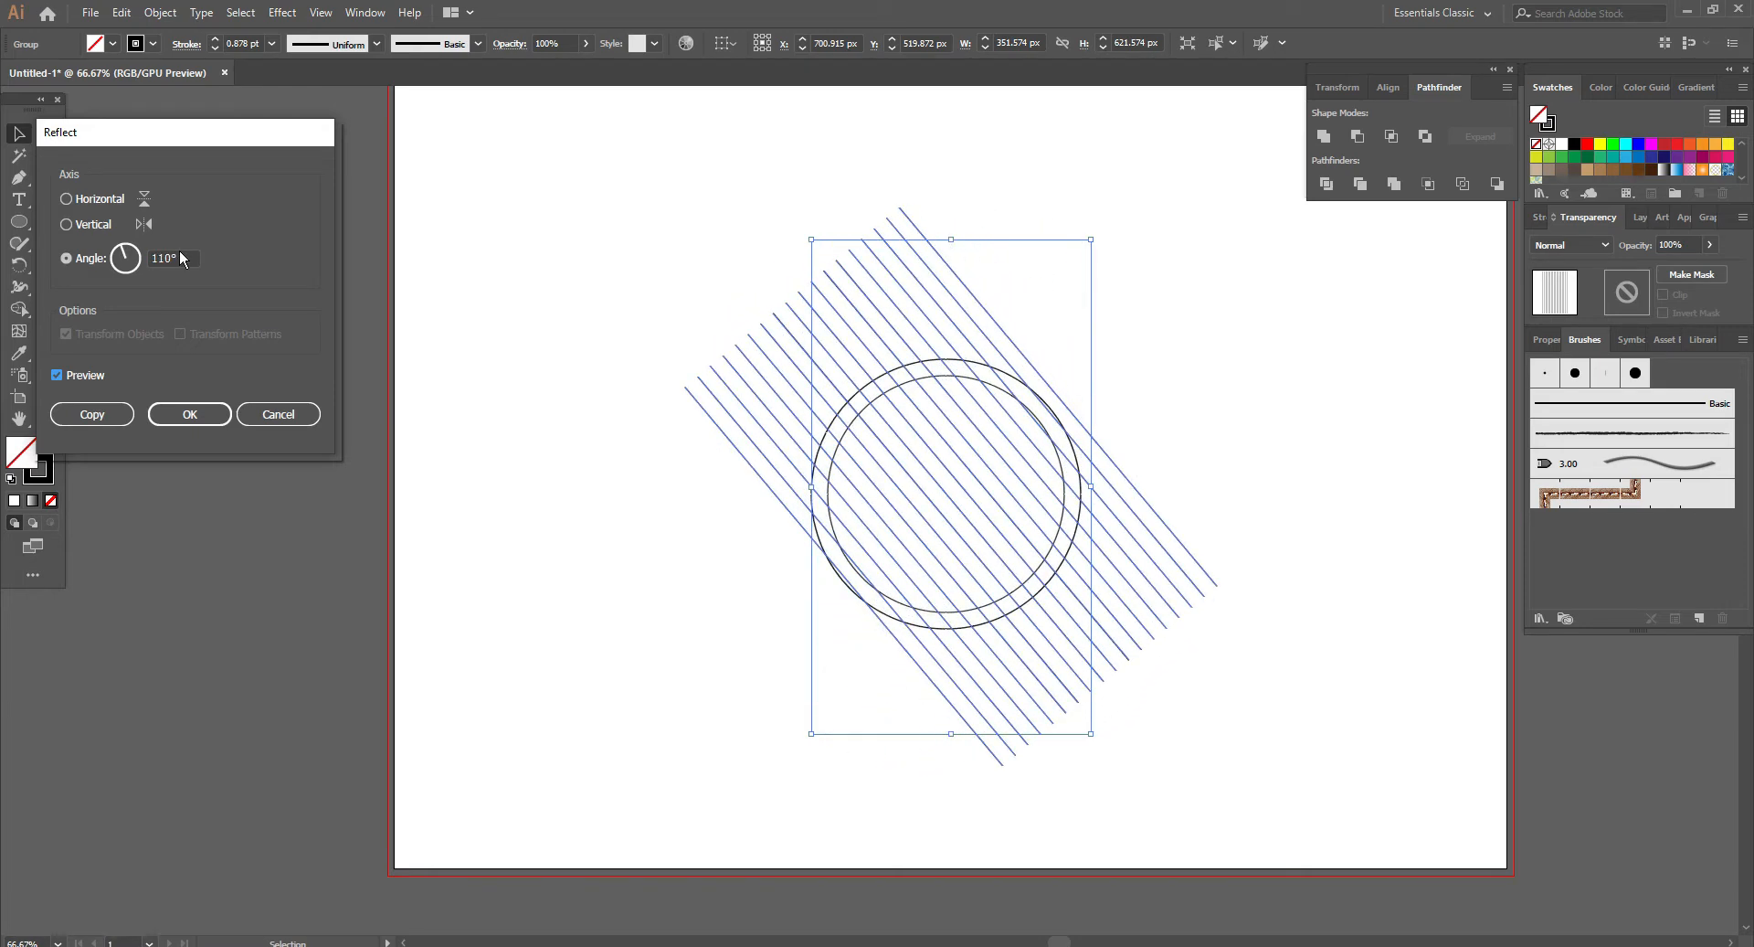
{"action": "key", "text": "Up"}
{"action": "key", "text": "Down"}
{"action": "left_click", "coordinate": [84, 414]}
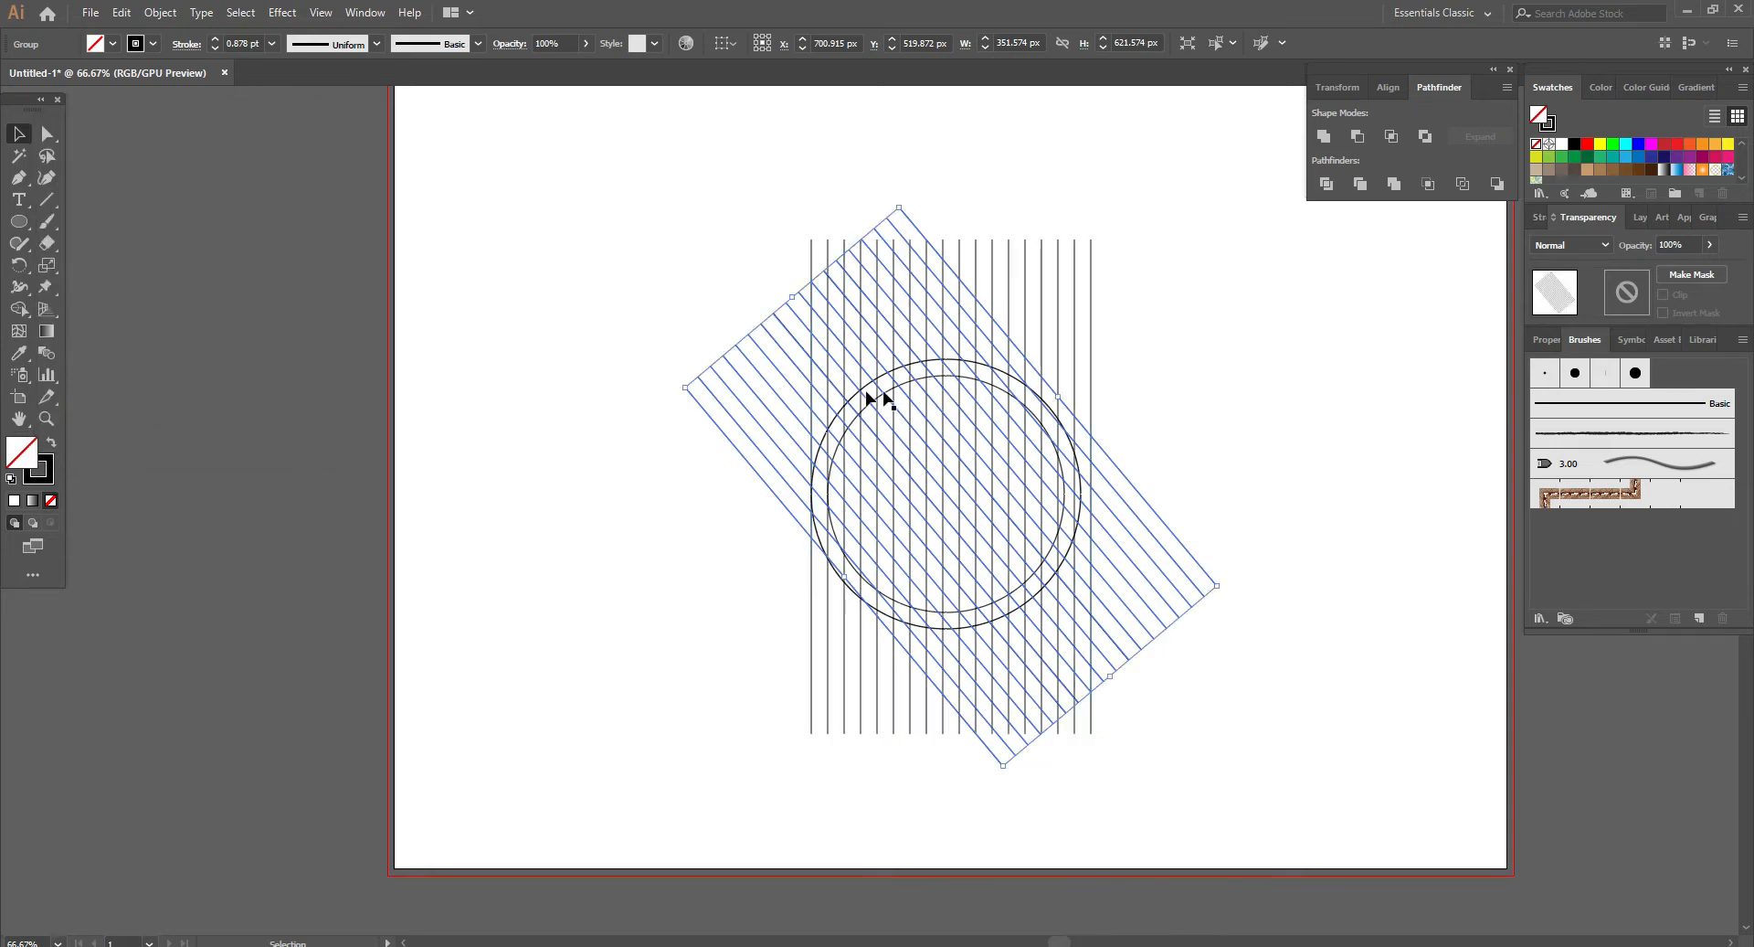
{"action": "right_click", "coordinate": [1168, 365]}
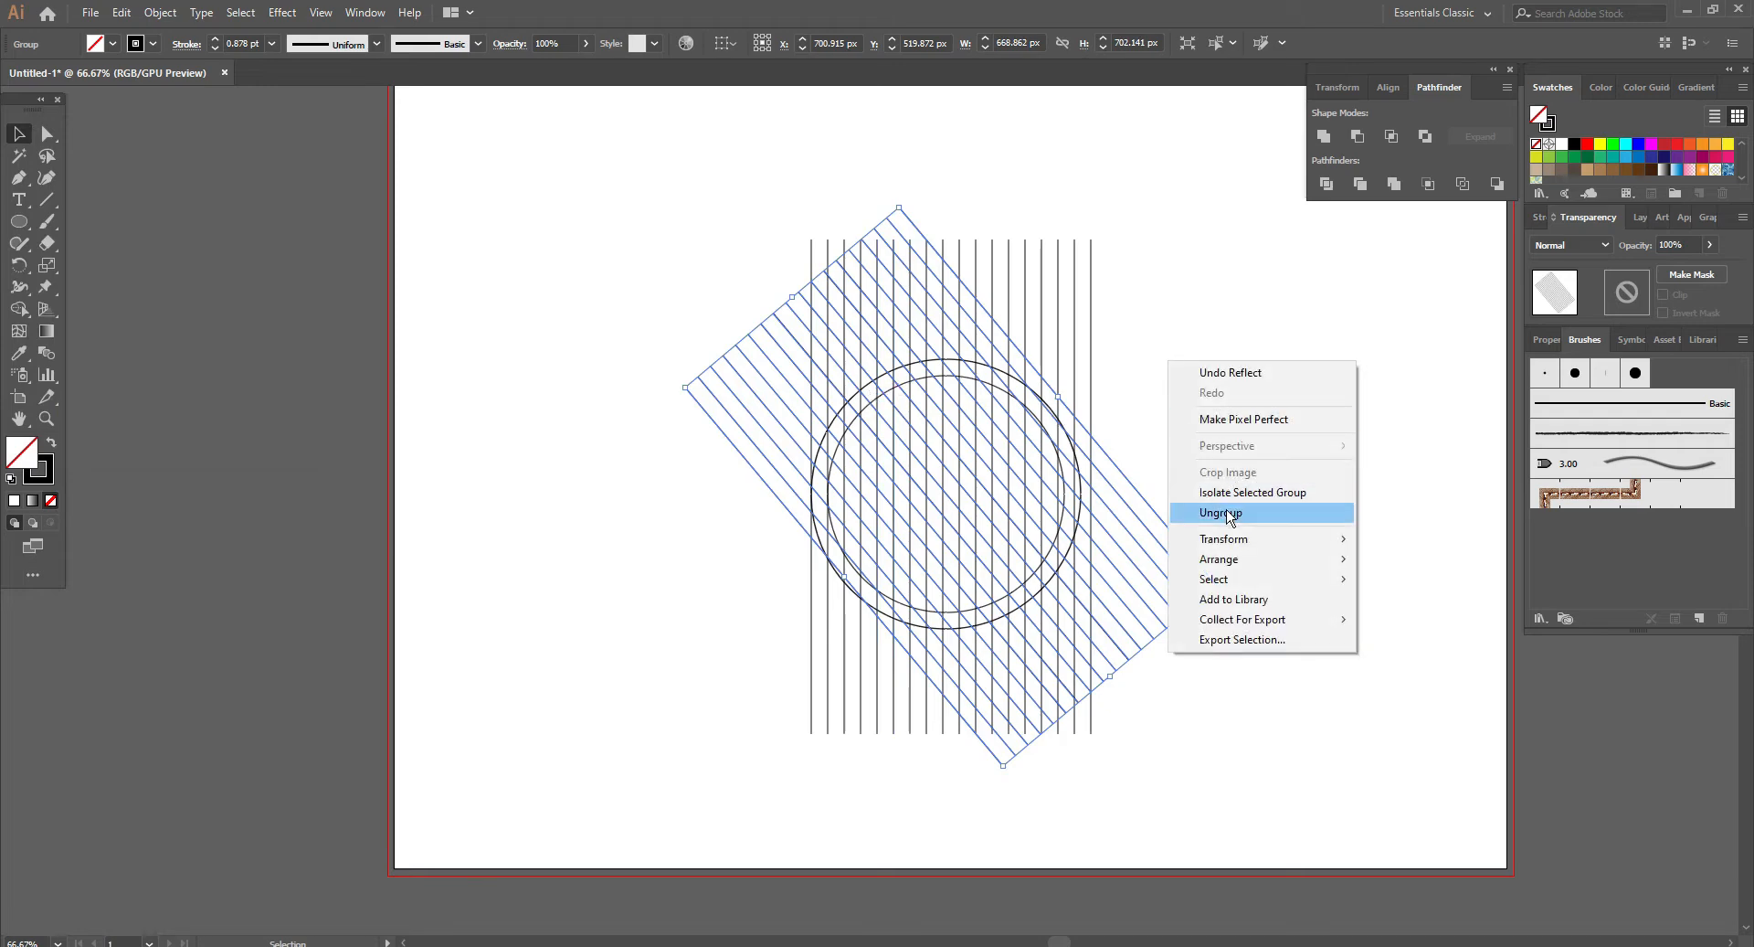
{"action": "left_click", "coordinate": [1223, 538]}
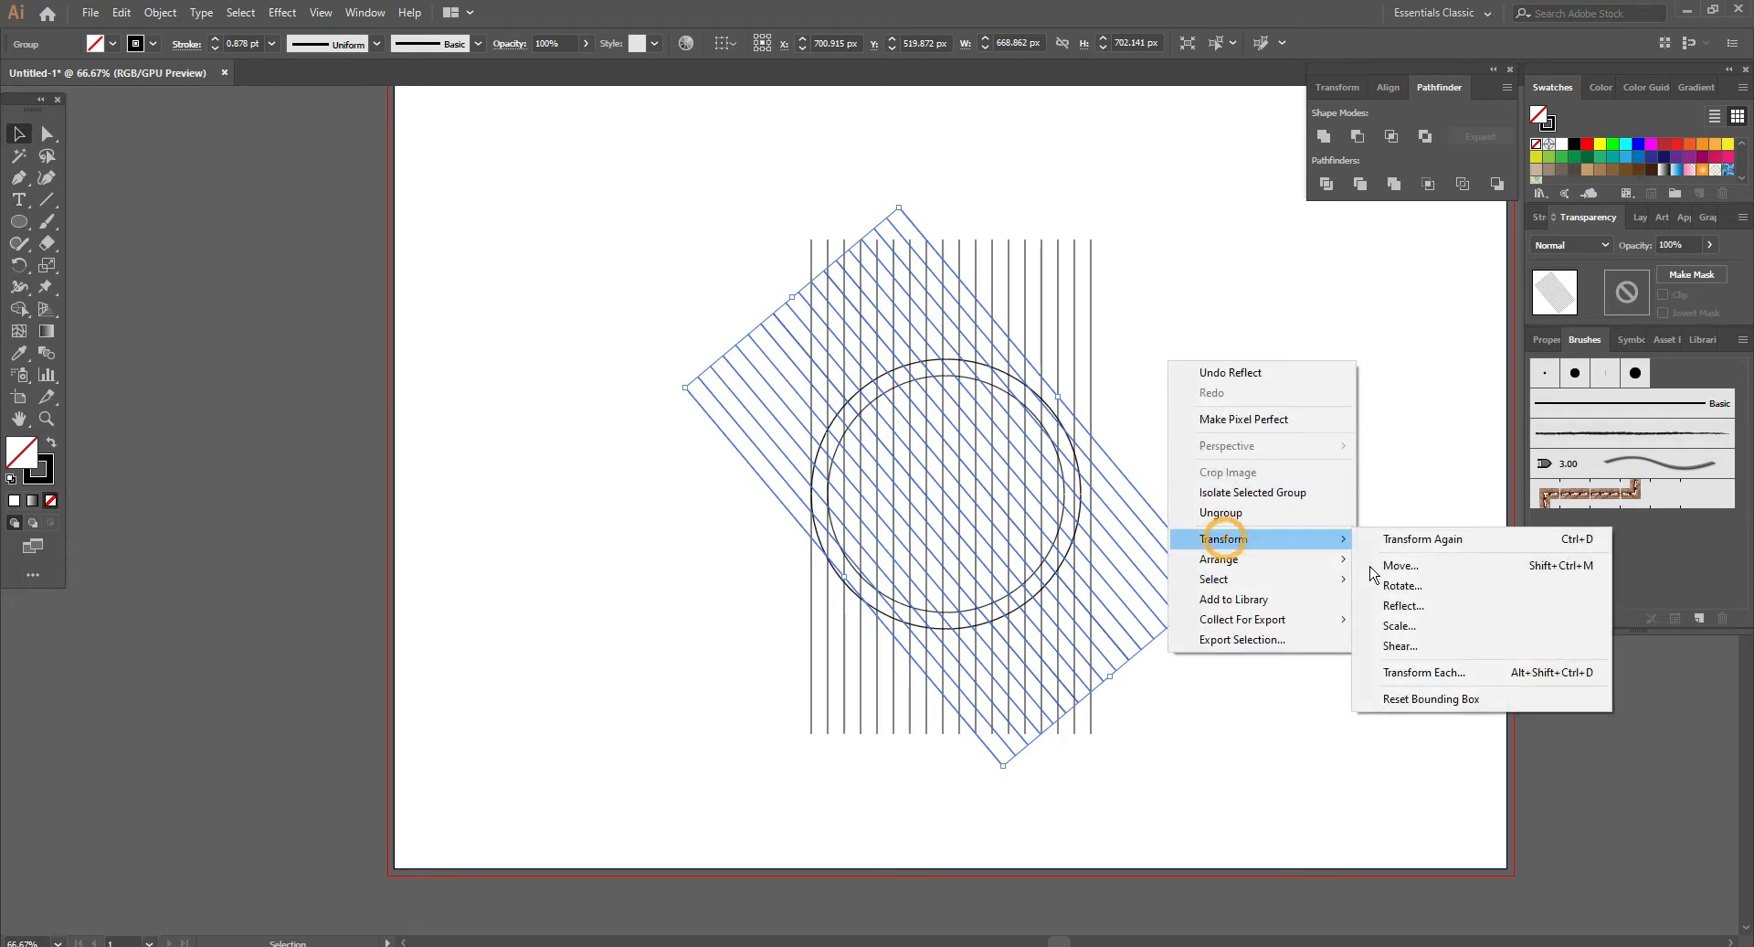
{"action": "left_click", "coordinate": [1421, 607]}
{"action": "left_click", "coordinate": [101, 419]}
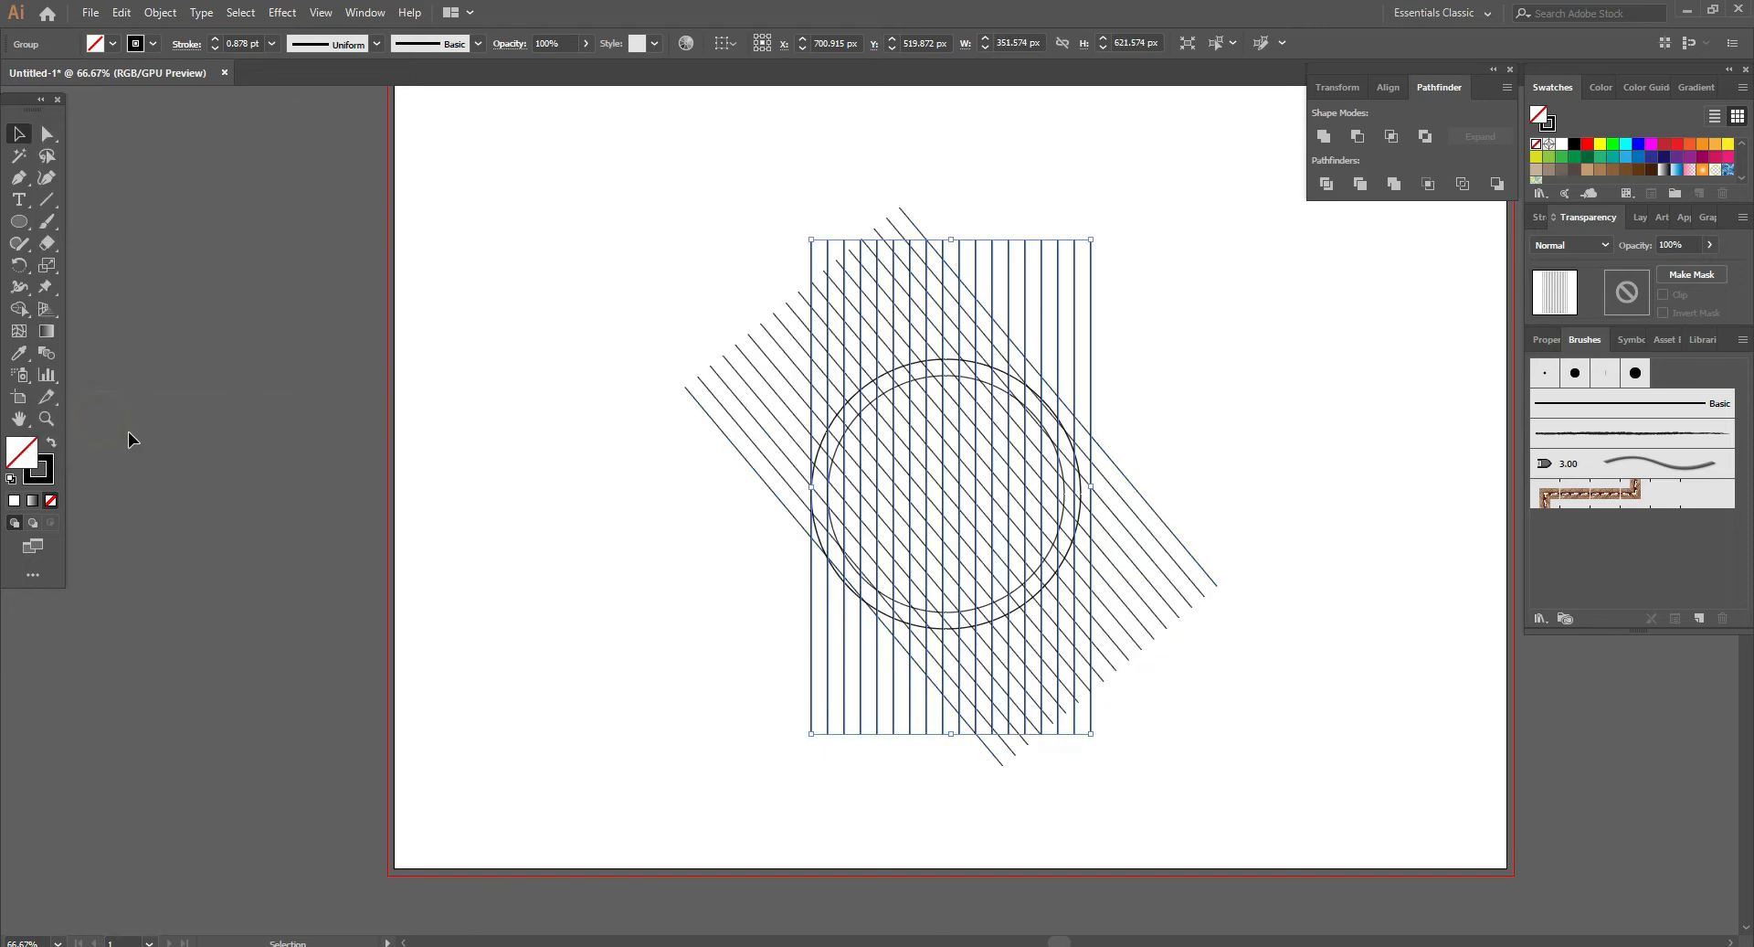
{"action": "key", "text": "ctrl+d"}
Reflect the diagonal line group about the vertical axis as a copy to form a crossing grid
{"action": "right_click", "coordinate": [1301, 334]}
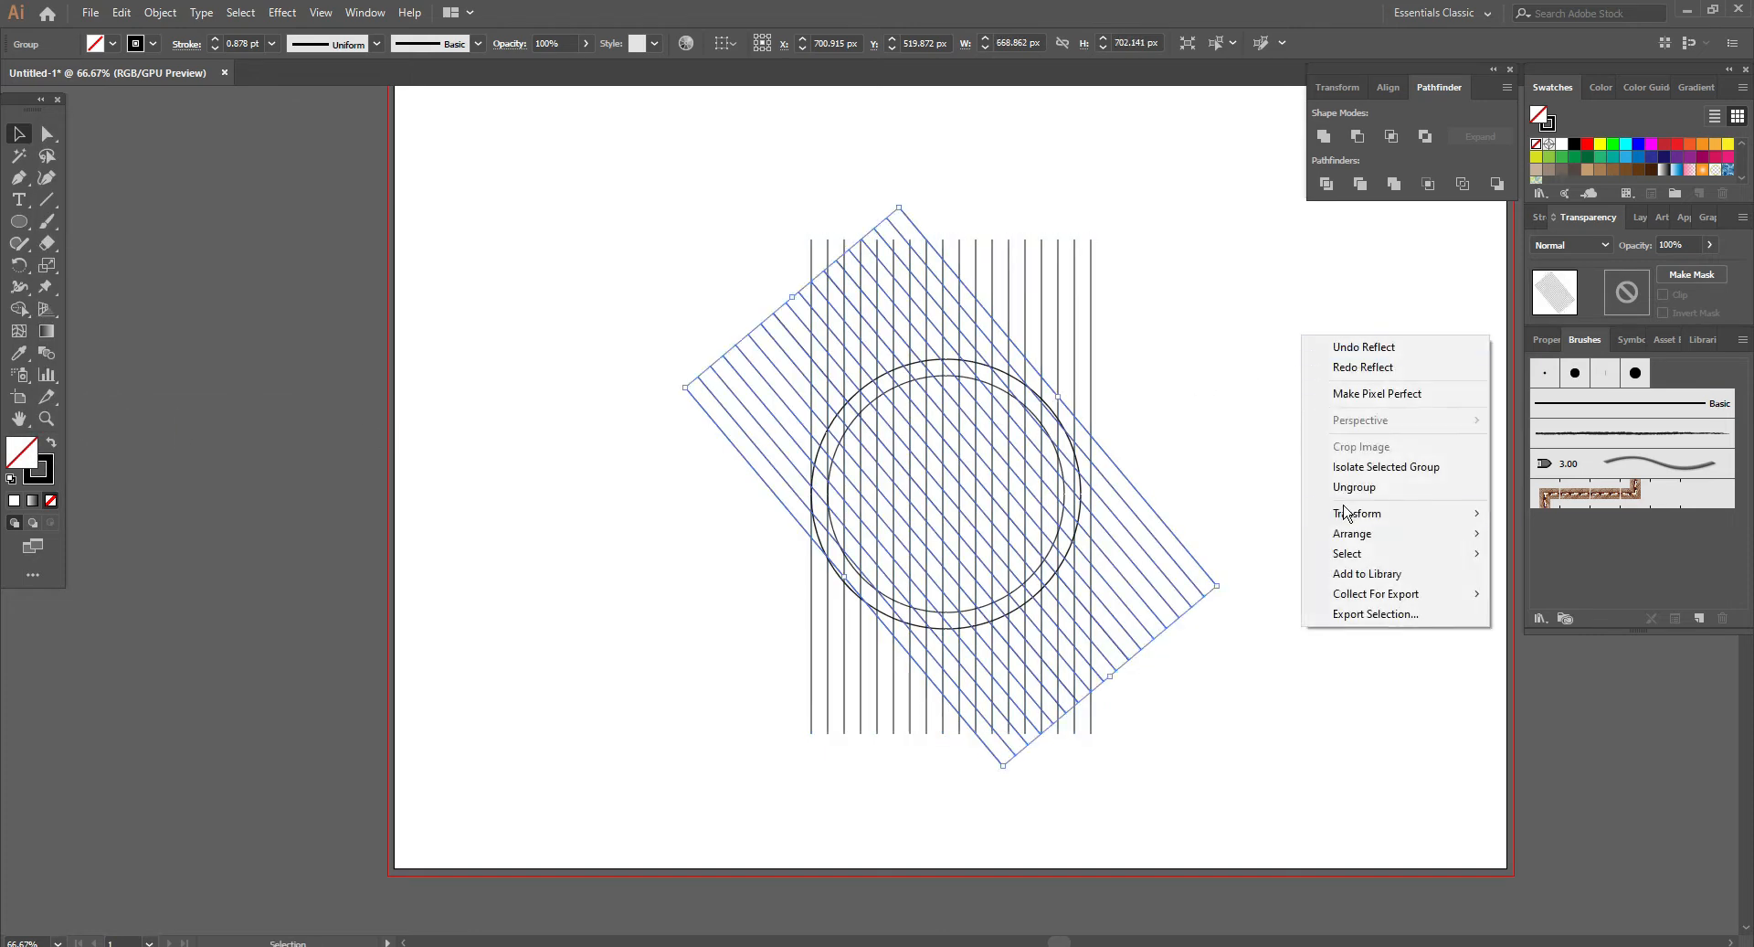
{"action": "mouse_move", "coordinate": [1353, 533]}
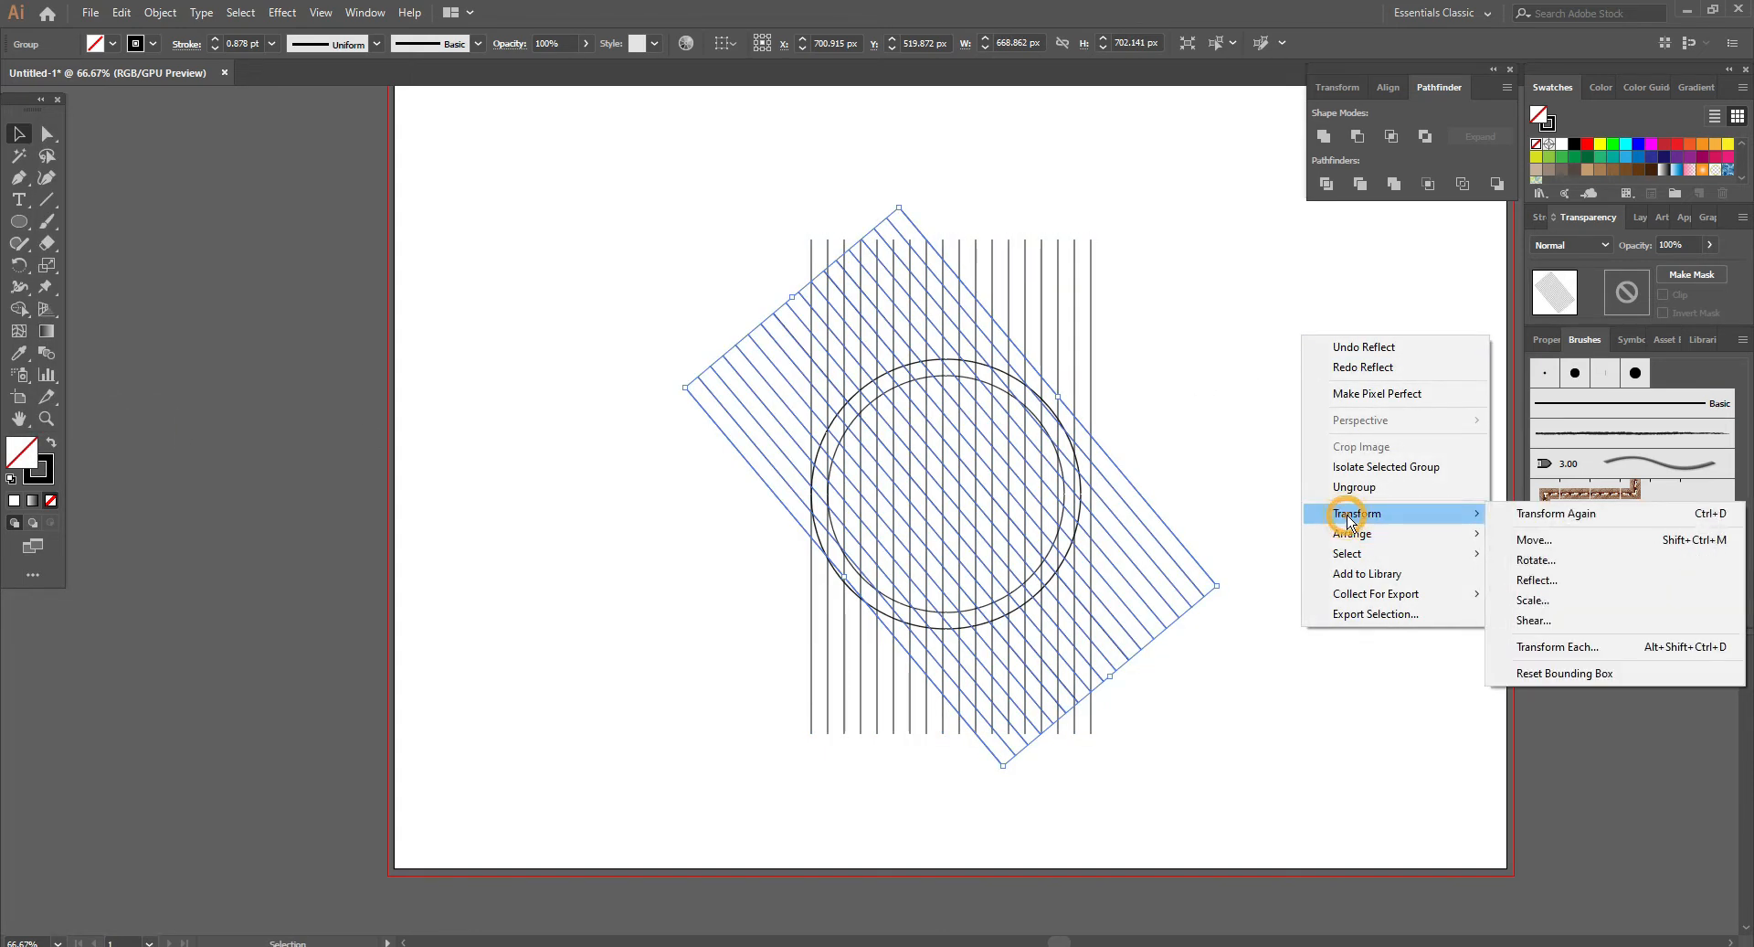
{"action": "left_click", "coordinate": [1554, 591]}
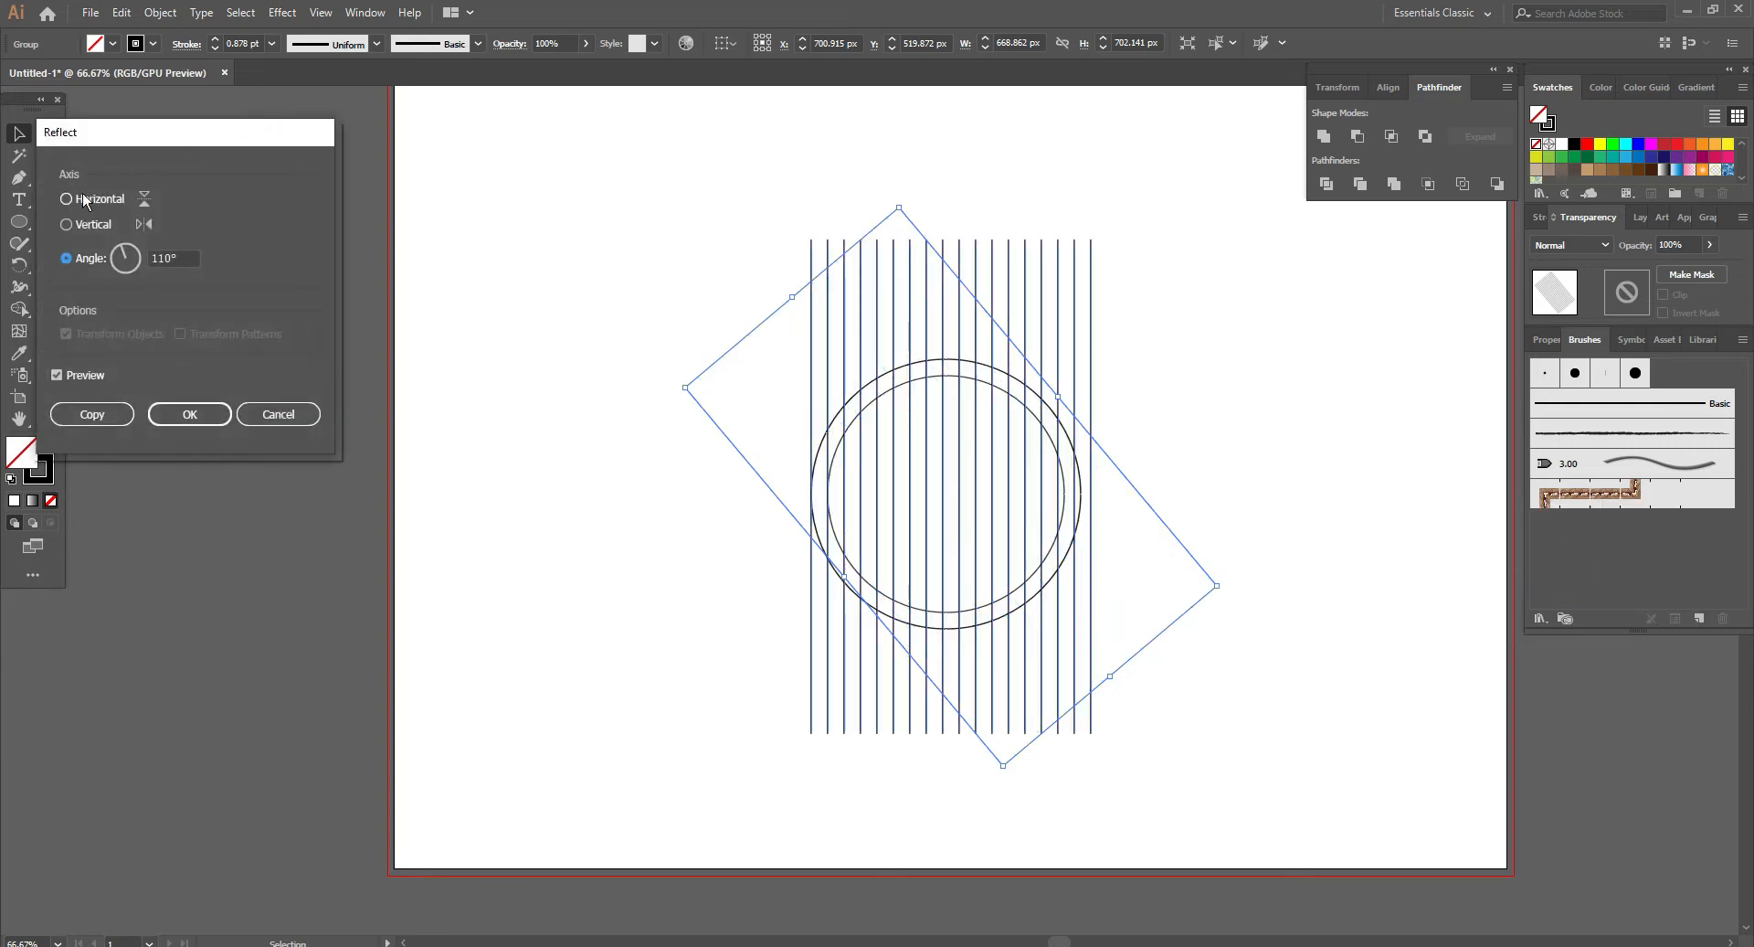
{"action": "left_click", "coordinate": [67, 224]}
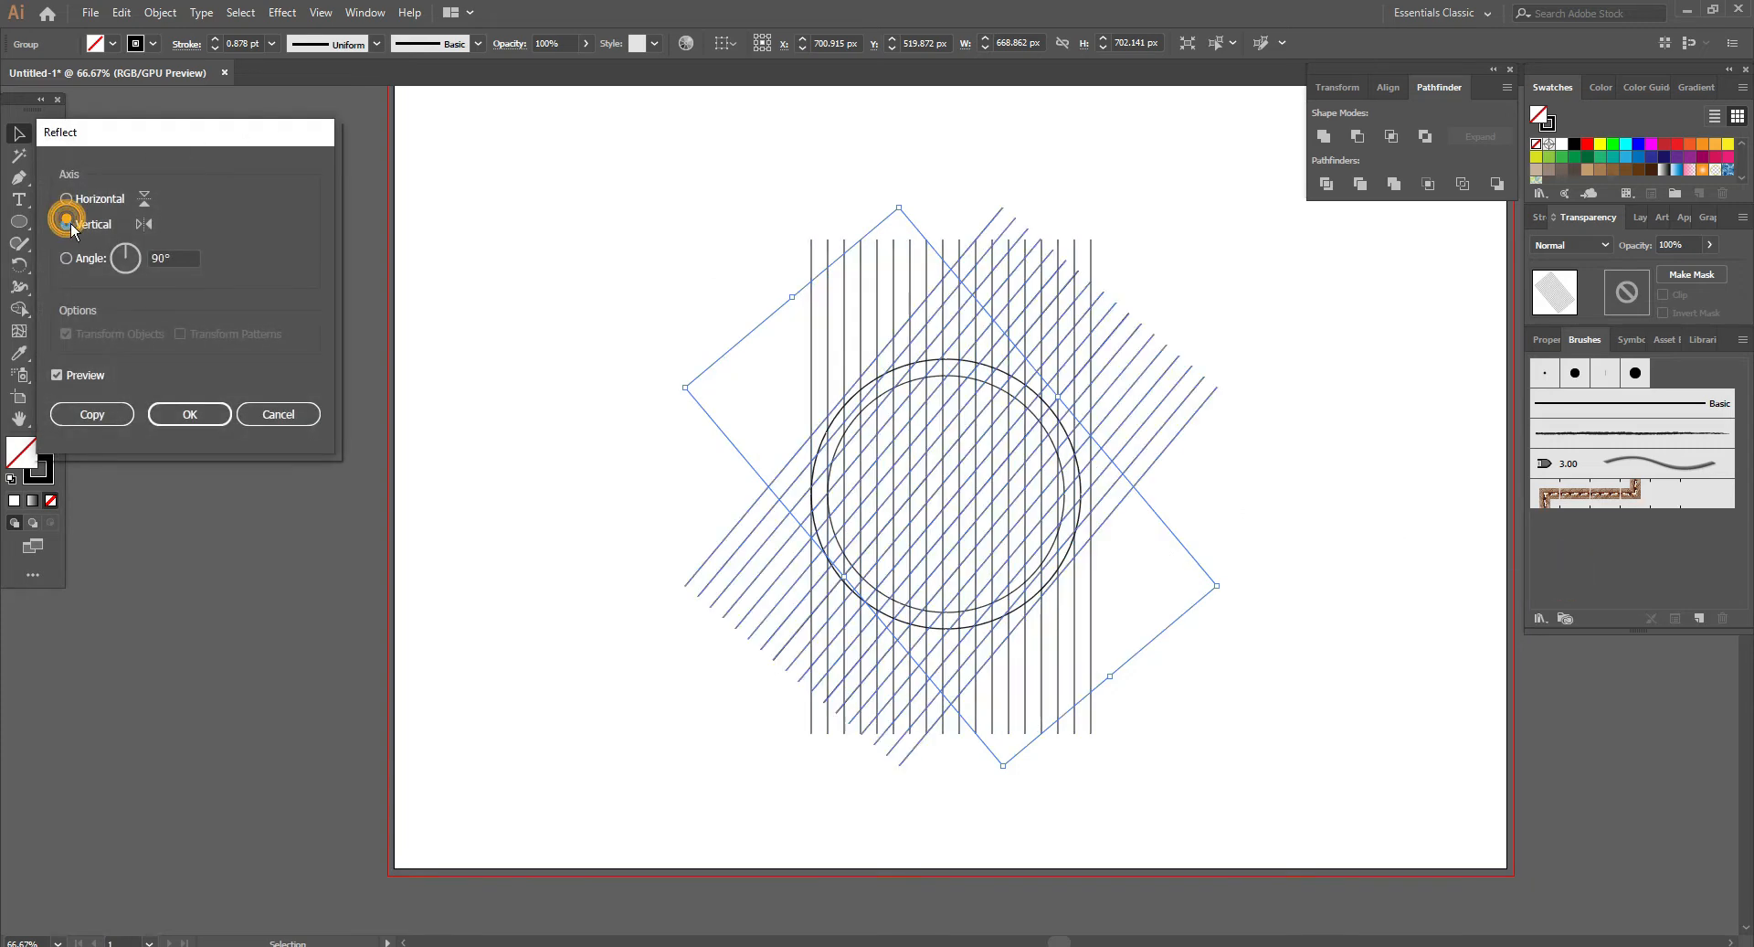
{"action": "left_click", "coordinate": [109, 414]}
{"action": "left_click", "coordinate": [384, 349]}
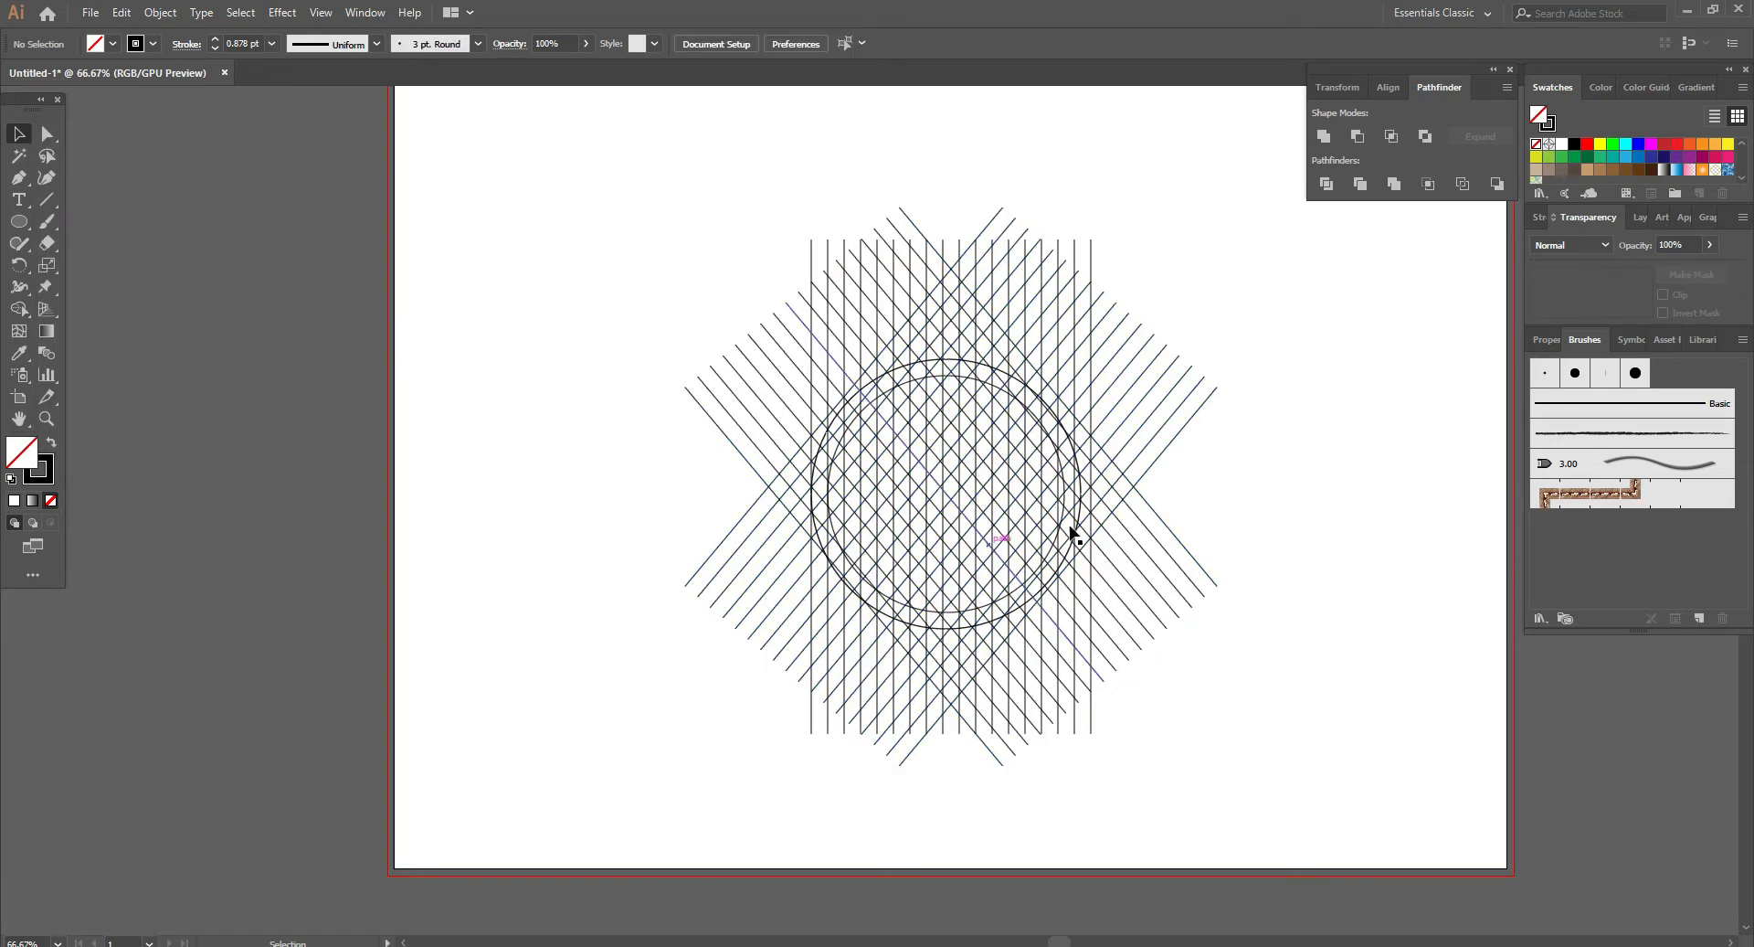
{"action": "scroll", "coordinate": [1078, 524], "scroll_direction": "up", "scroll_amount": 1}
{"action": "left_click_drag", "start_coordinate": [1382, 527], "coordinate": [1306, 648]}
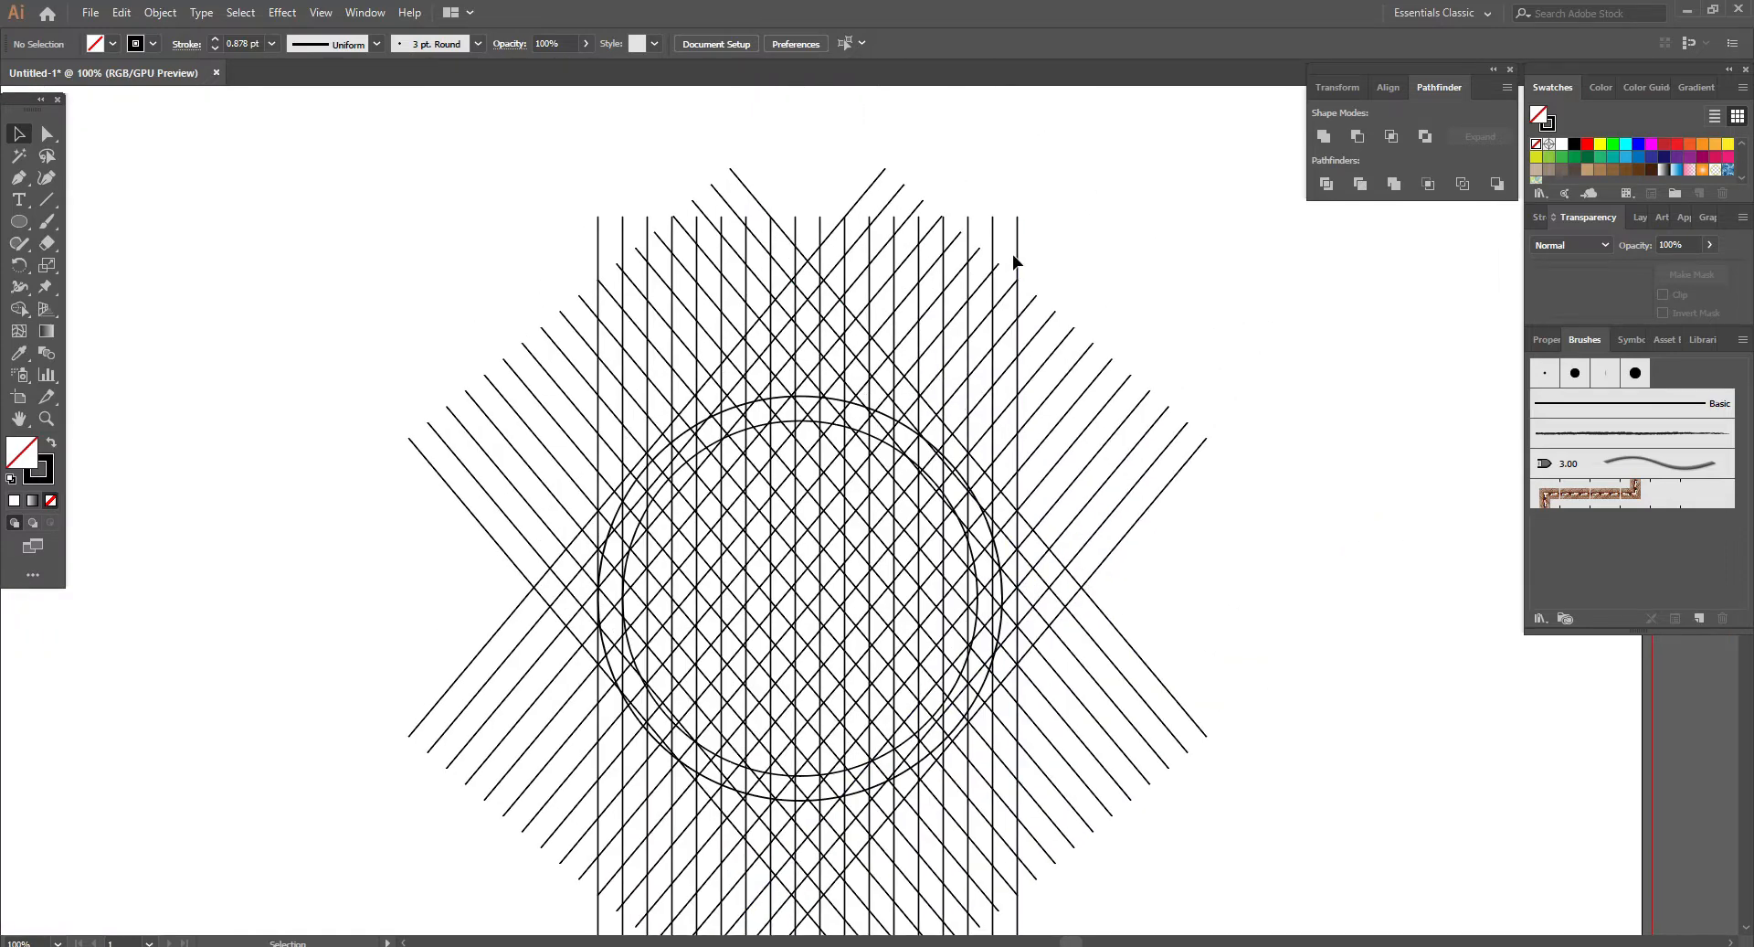
Add two parallel, nearly horizontal lines about 622 px long and place them across the middle of the circles
{"action": "left_click", "coordinate": [1019, 254]}
{"action": "right_click", "coordinate": [1219, 281]}
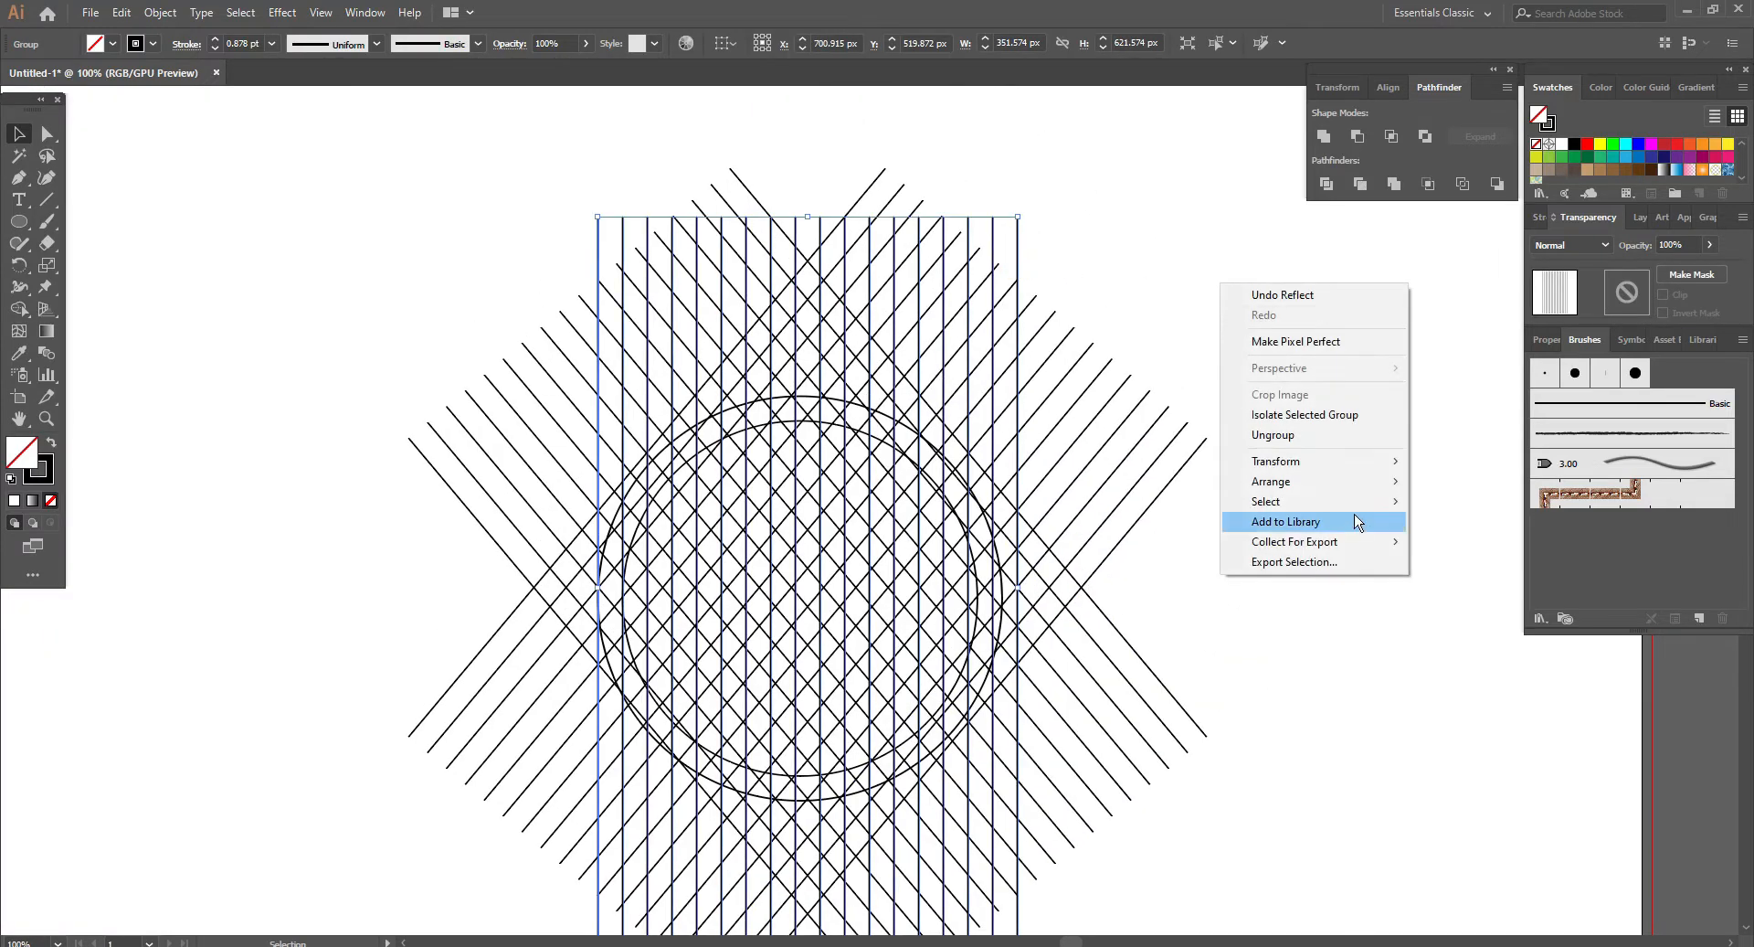
{"action": "mouse_move", "coordinate": [1297, 462]}
{"action": "left_click", "coordinate": [1462, 527]}
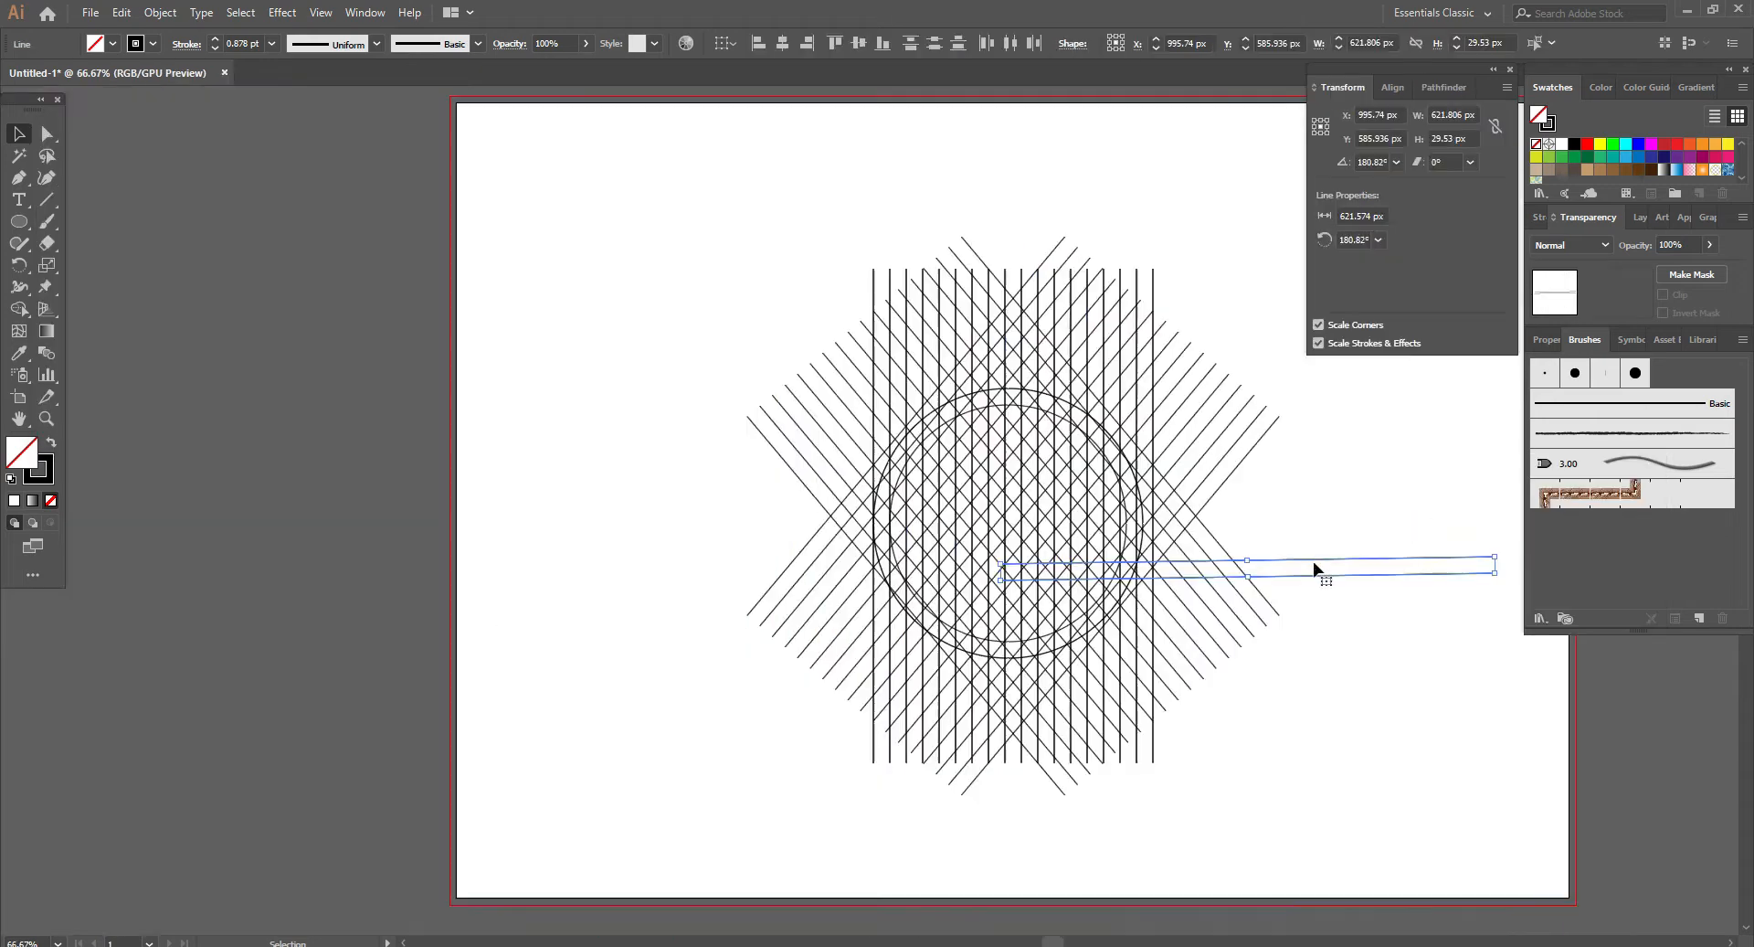
{"action": "left_click_drag", "start_coordinate": [1316, 569], "coordinate": [1065, 526]}
Select all the artwork and merge the lower-left ring segments with Shape Builder, using a black fill and no stroke
{"action": "key", "text": "ctrl+a"}
{"action": "scroll", "coordinate": [715, 503], "scroll_direction": "up", "scroll_amount": 1}
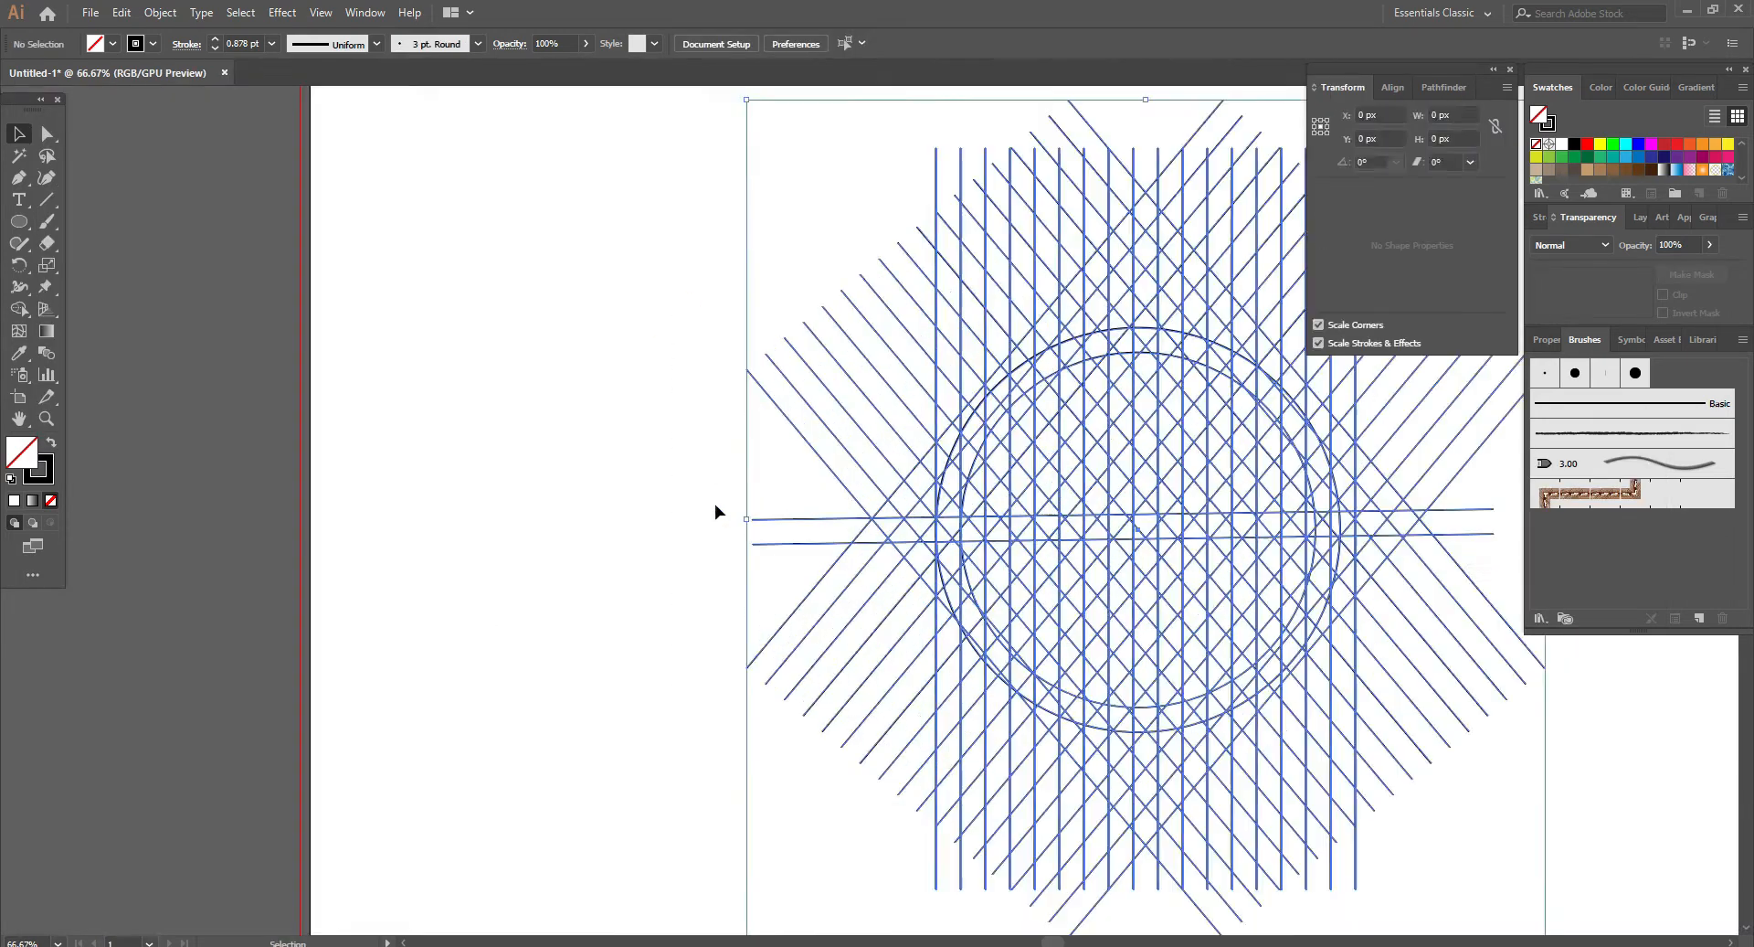
{"action": "key", "text": "shift+m"}
{"action": "mouse_move", "coordinate": [855, 535]}
{"action": "left_mouse_down"}
{"action": "mouse_move", "coordinate": [869, 627]}
{"action": "mouse_move", "coordinate": [1000, 728]}
{"action": "left_mouse_up"}
{"action": "key", "text": "shift+x"}
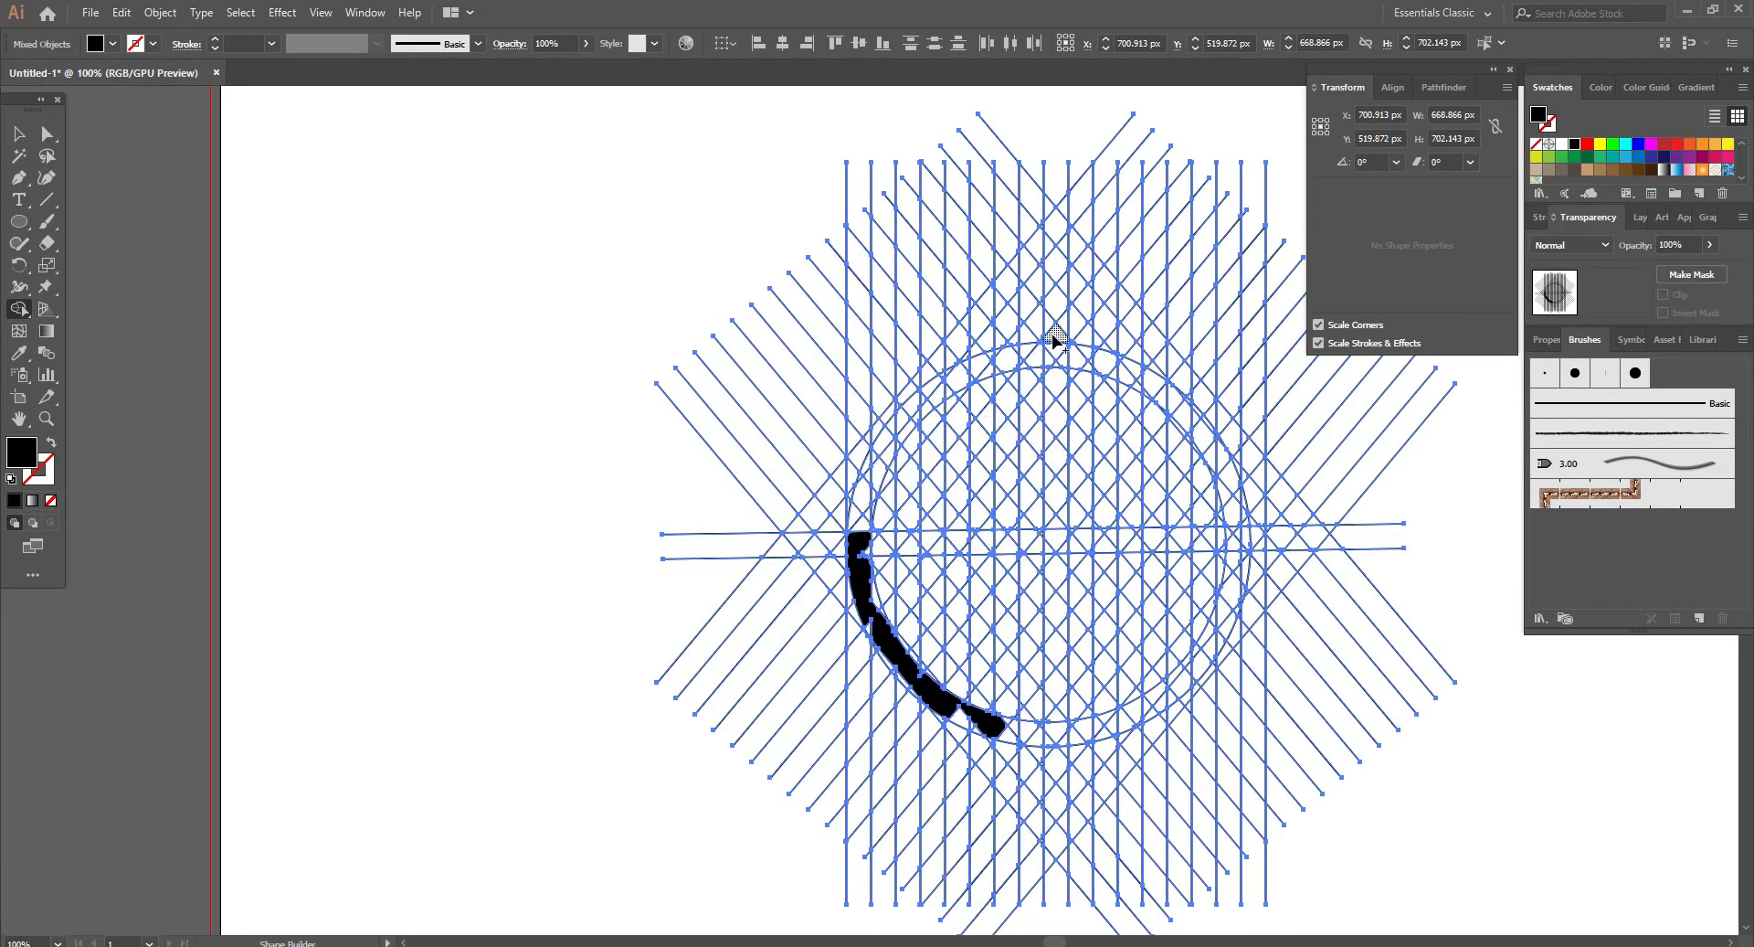
Cut out the narrow strip down the circle's centre and merge the upper-left ring segments in black
{"action": "mouse_move", "coordinate": [1050, 338]}
{"action": "left_mouse_down"}
{"action": "mouse_move", "coordinate": [1055, 582]}
{"action": "mouse_move", "coordinate": [1036, 816]}
{"action": "left_mouse_up"}
{"action": "left_click_drag", "start_coordinate": [958, 375], "coordinate": [1010, 356]}
{"action": "scroll", "coordinate": [974, 373], "scroll_direction": "up", "scroll_amount": 1}
{"action": "scroll", "coordinate": [818, 566], "scroll_direction": "down", "scroll_amount": 1}
{"action": "scroll", "coordinate": [813, 603], "scroll_direction": "up", "scroll_amount": 2}
Merge the left ring segments, the diagonal down from them, and the adjoining vertical bar into black strokes
{"action": "left_click_drag", "start_coordinate": [804, 584], "coordinate": [836, 427]}
{"action": "left_click_drag", "start_coordinate": [843, 434], "coordinate": [999, 625]}
{"action": "left_click_drag", "start_coordinate": [994, 254], "coordinate": [993, 600]}
{"action": "scroll", "coordinate": [913, 456], "scroll_direction": "down", "scroll_amount": 1}
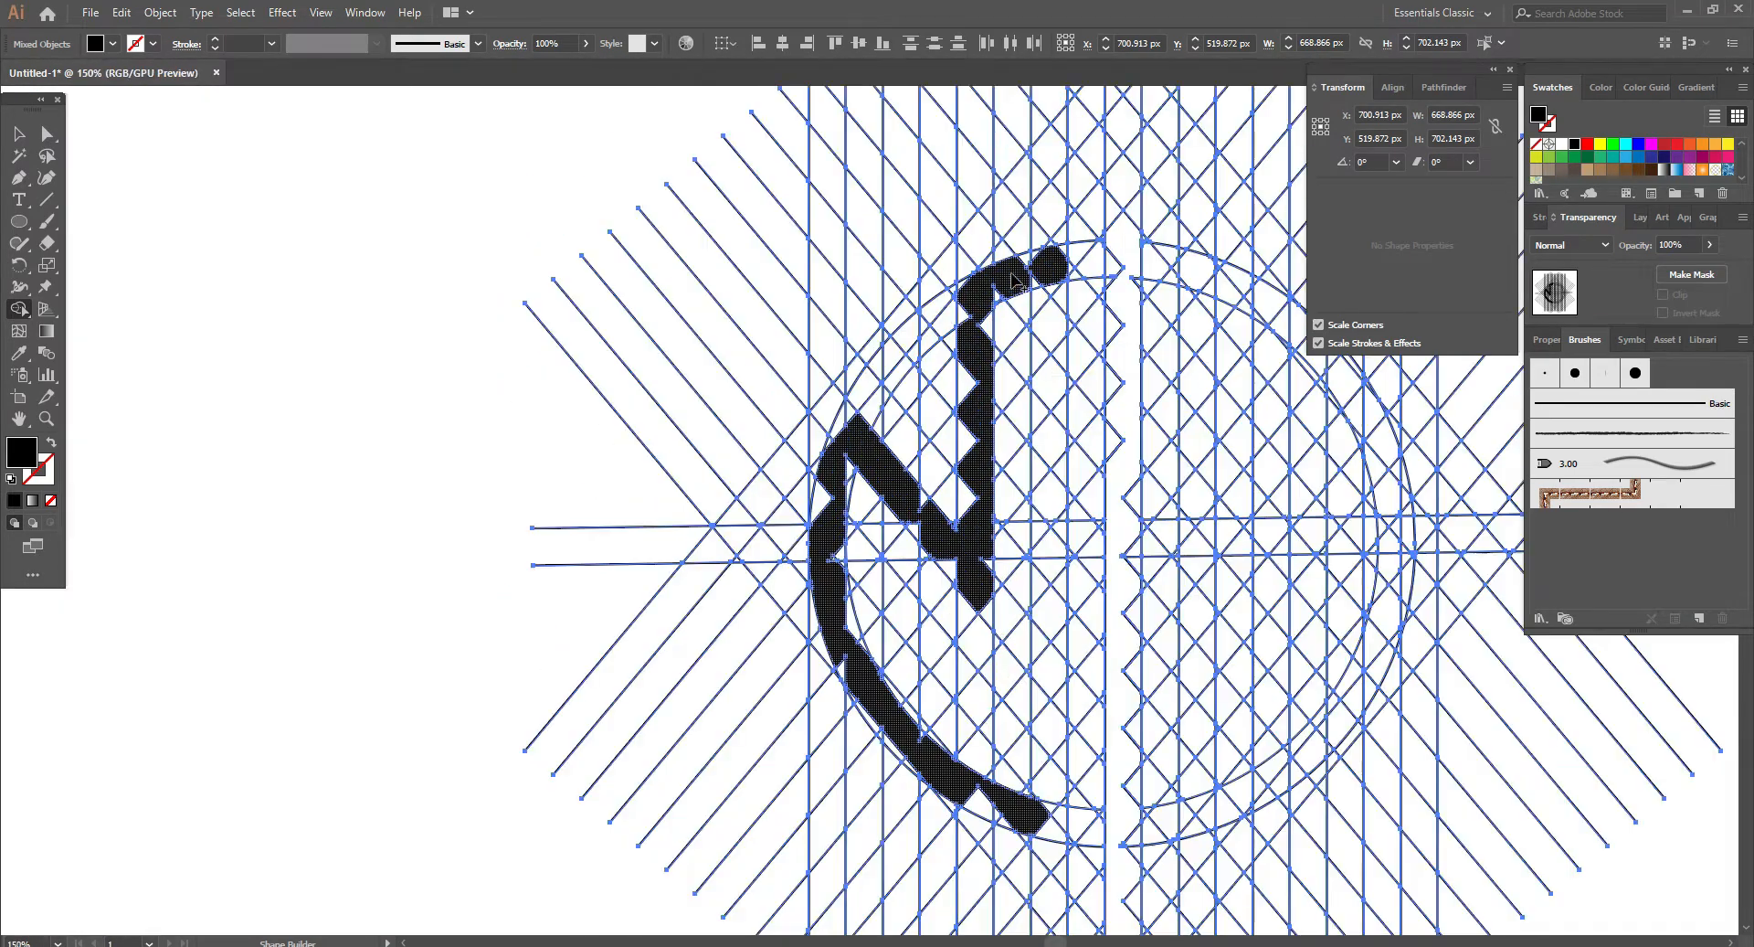
Merge the top ring segments up to the centre gap and down the vertical strip along the gap's left side
{"action": "mouse_move", "coordinate": [1012, 275]}
{"action": "left_mouse_down"}
{"action": "mouse_move", "coordinate": [1079, 262]}
{"action": "mouse_move", "coordinate": [1087, 544]}
{"action": "left_mouse_up"}
{"action": "scroll", "coordinate": [1064, 416], "scroll_direction": "down", "scroll_amount": 1}
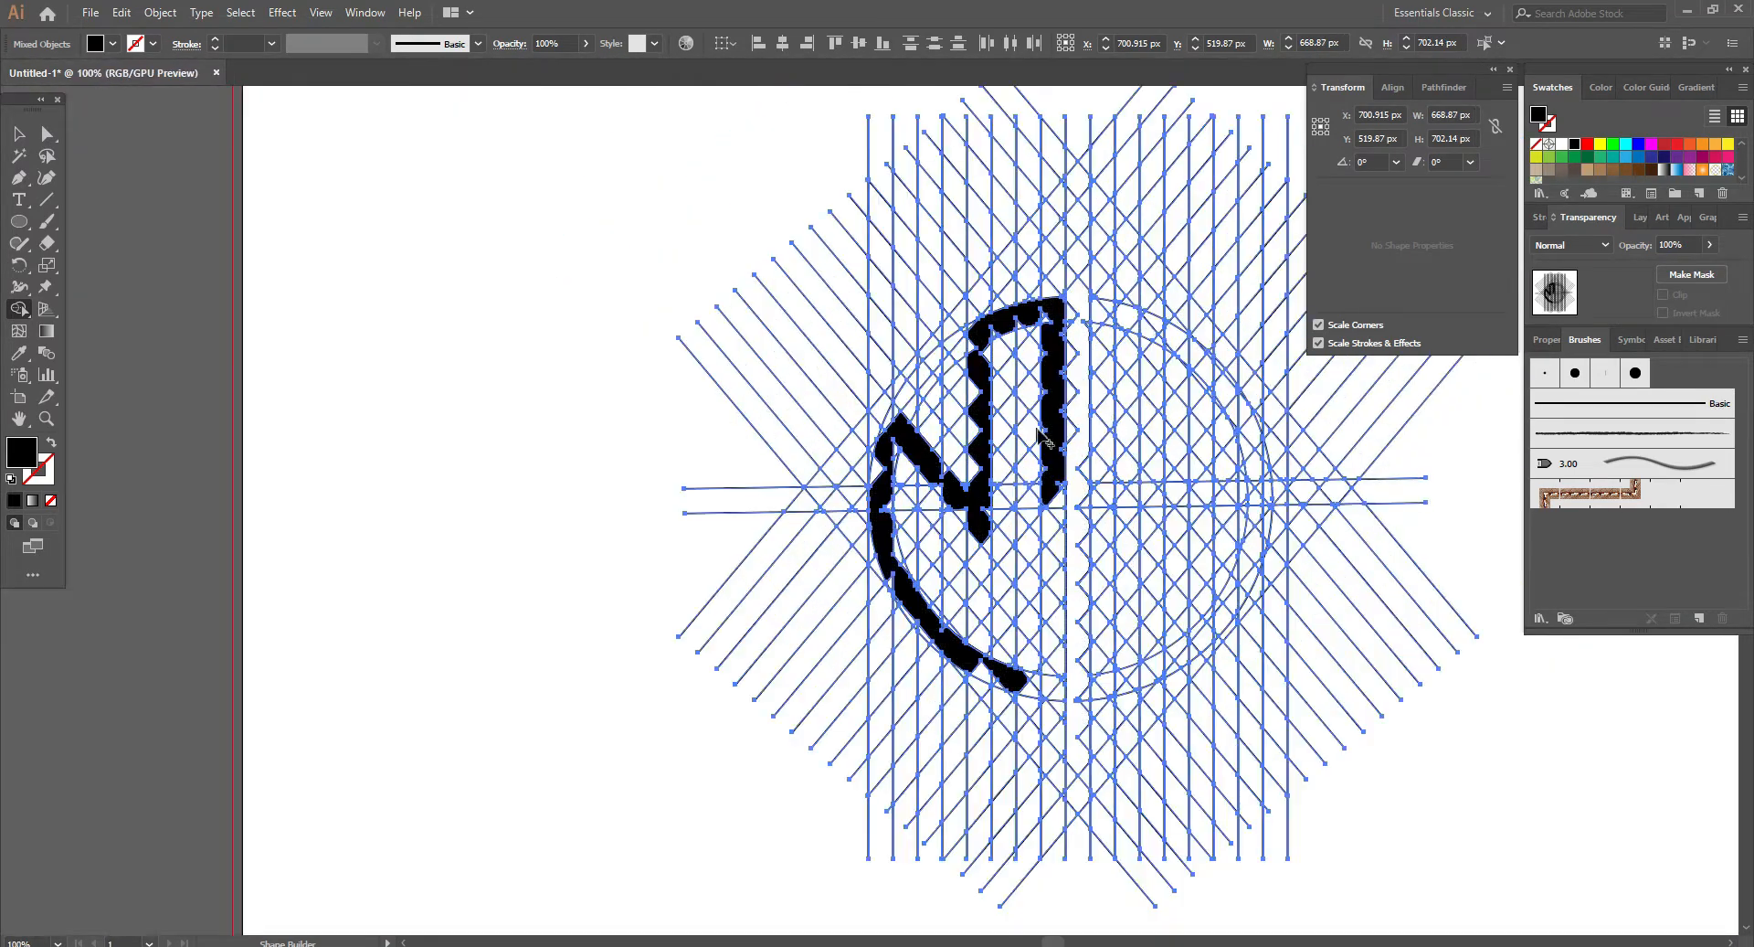
{"action": "scroll", "coordinate": [994, 336], "scroll_direction": "up", "scroll_amount": 1}
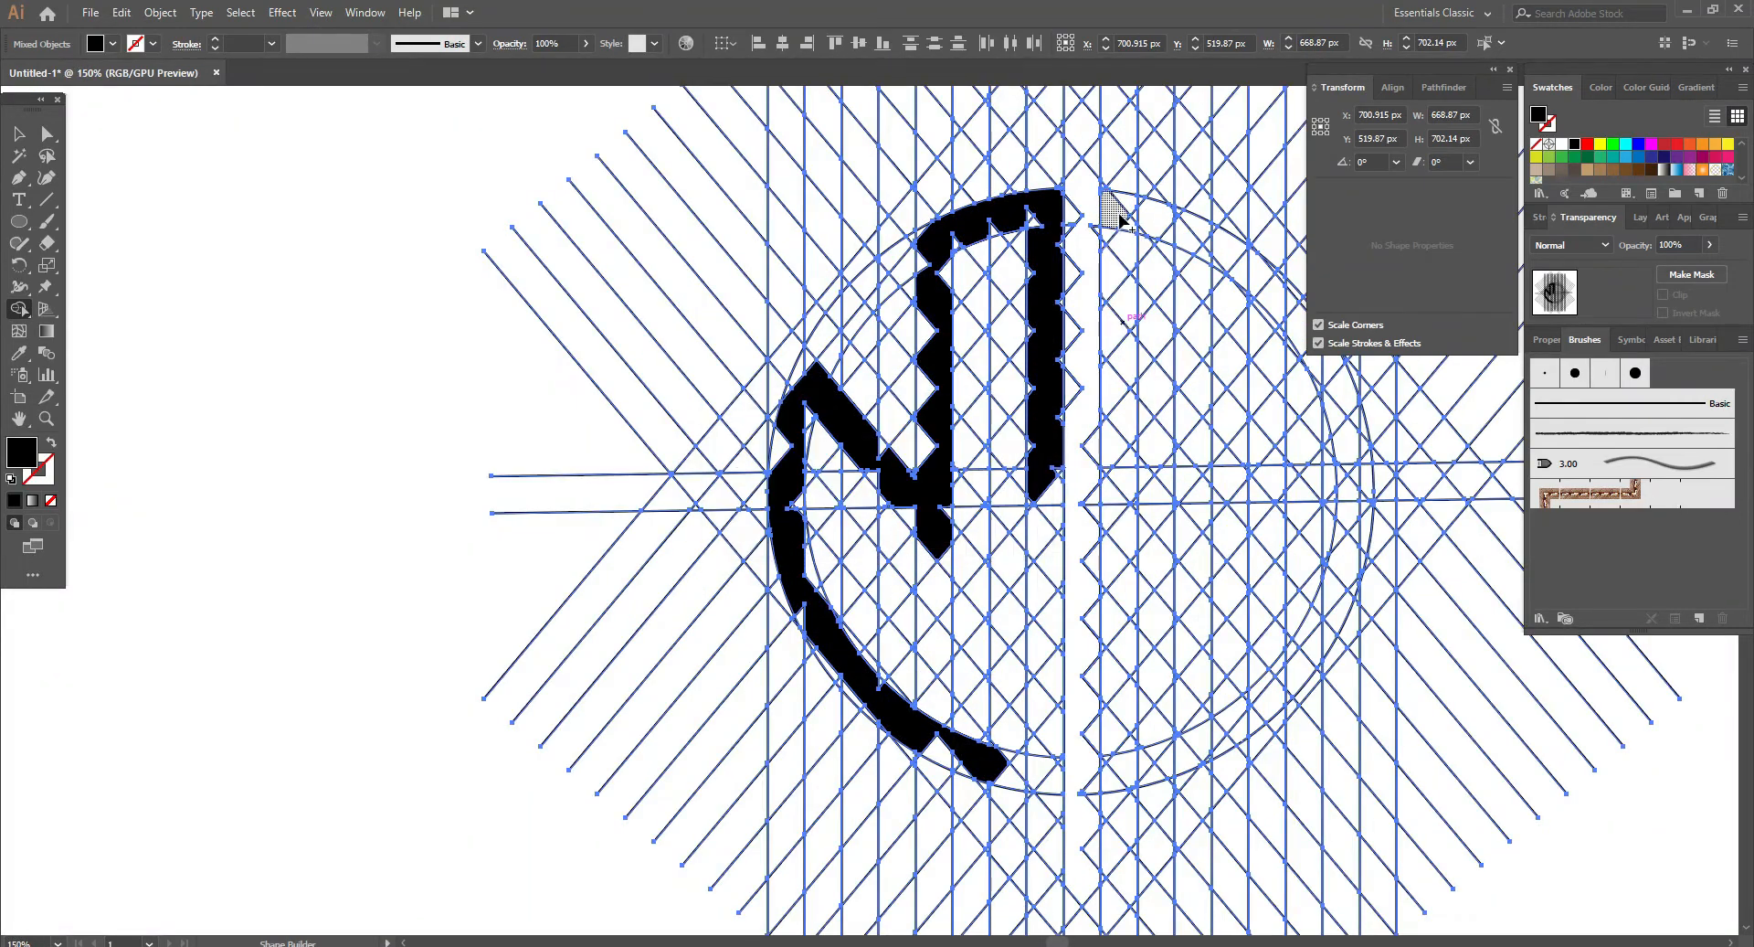
Extend the bar left of the centre gap downward, and fill a matching vertical bar on the gap's right side
{"action": "mouse_move", "coordinate": [1046, 476]}
{"action": "left_mouse_down"}
{"action": "mouse_move", "coordinate": [1048, 679]}
{"action": "mouse_move", "coordinate": [1039, 615]}
{"action": "mouse_move", "coordinate": [1040, 653]}
{"action": "left_mouse_up"}
{"action": "key", "text": "ctrl+z"}
{"action": "scroll", "coordinate": [1036, 662], "scroll_direction": "down", "scroll_amount": 1}
{"action": "scroll", "coordinate": [1016, 746], "scroll_direction": "up", "scroll_amount": 1}
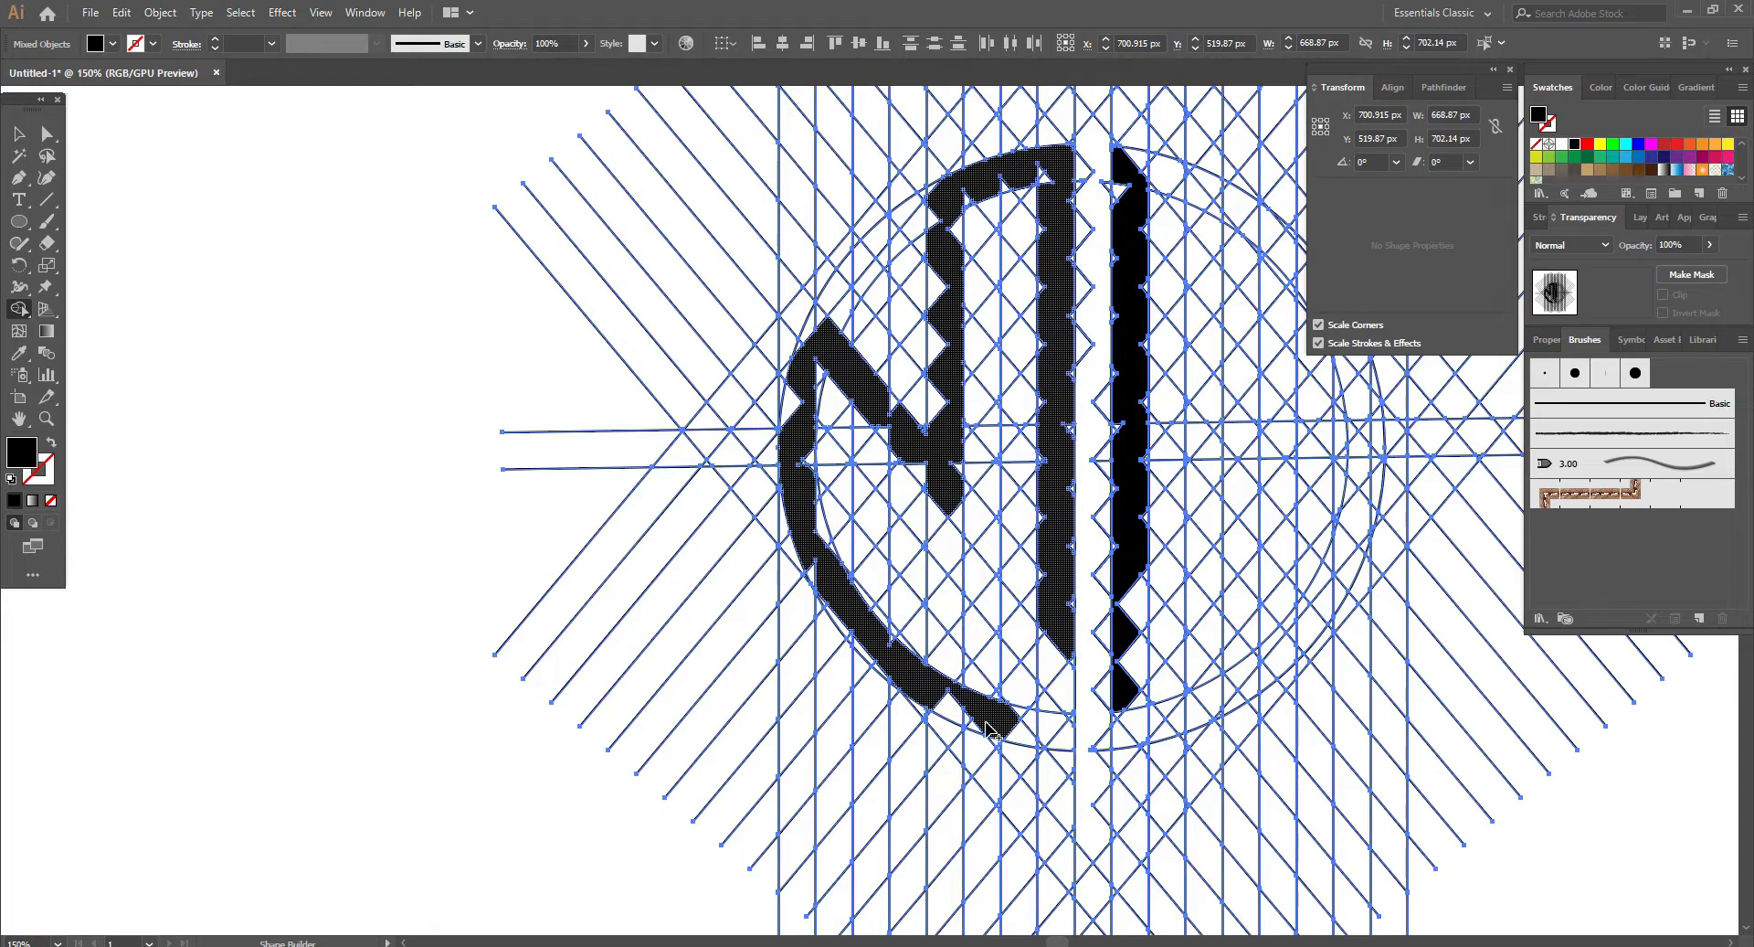
{"action": "scroll", "coordinate": [1013, 726], "scroll_direction": "down", "scroll_amount": 1}
{"action": "scroll", "coordinate": [1051, 639], "scroll_direction": "up", "scroll_amount": 1}
{"action": "scroll", "coordinate": [1128, 468], "scroll_direction": "down", "scroll_amount": 3}
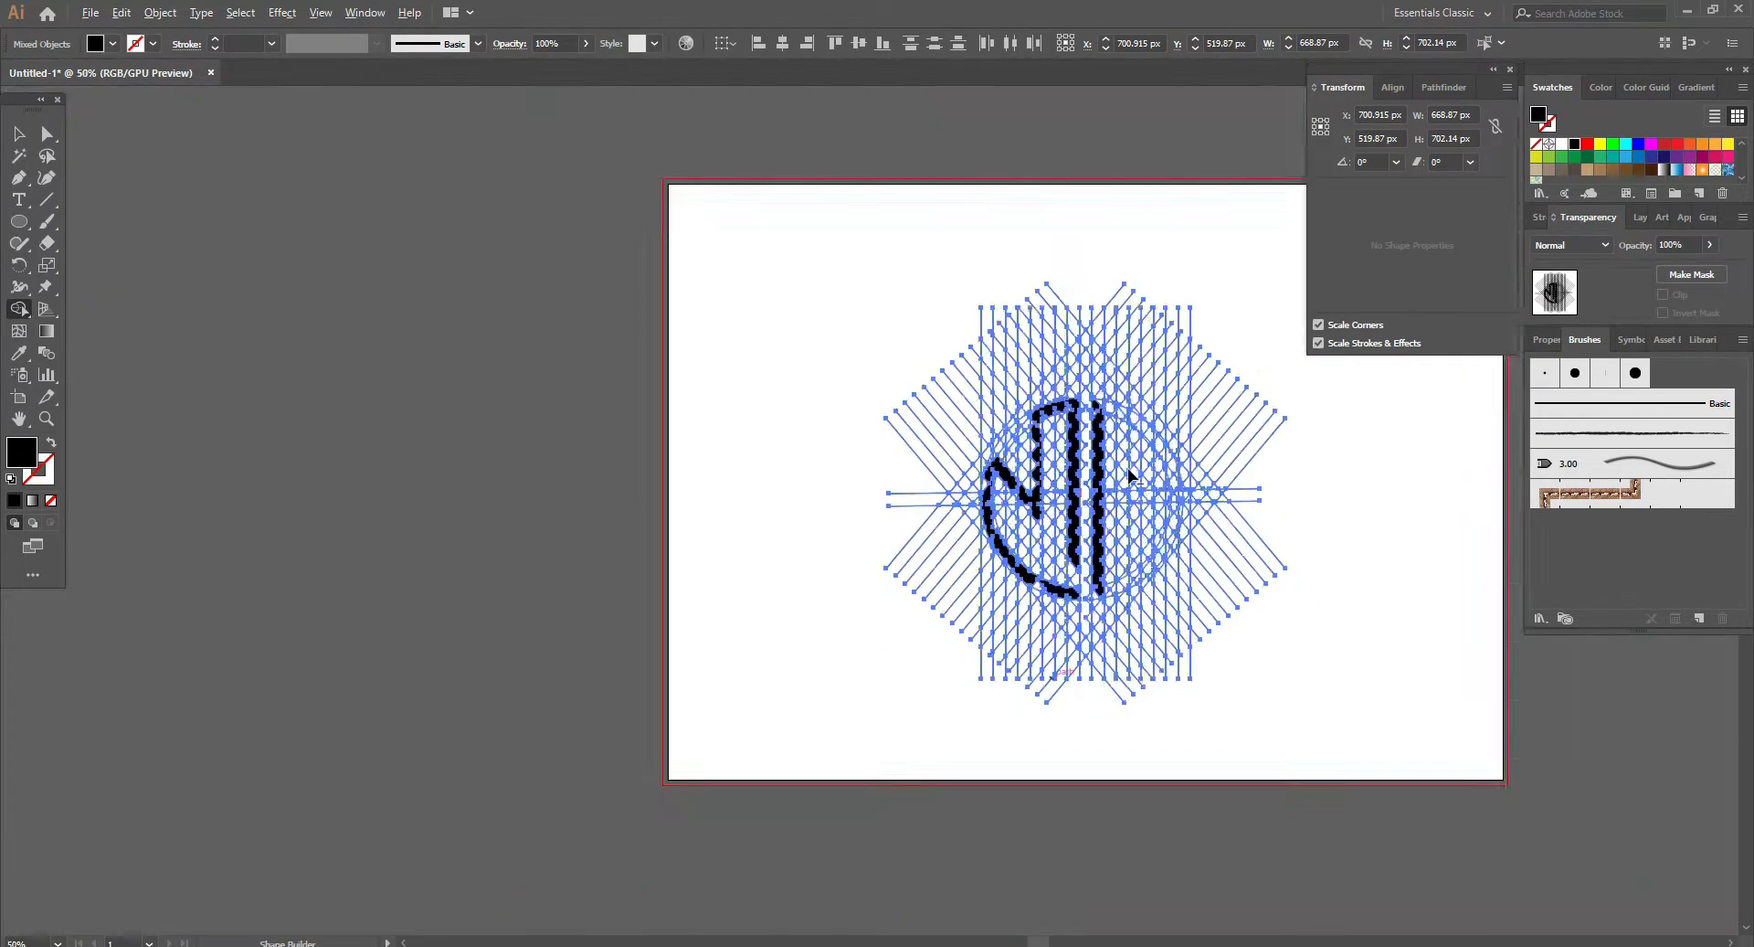
Merge the right-hand ring segments in black and fill a horizontal crossbar from the right vertical bar to the ring
{"action": "scroll", "coordinate": [1107, 395], "scroll_direction": "up", "scroll_amount": 1}
{"action": "left_click_drag", "start_coordinate": [1091, 389], "coordinate": [1166, 439]}
{"action": "scroll", "coordinate": [1176, 485], "scroll_direction": "up", "scroll_amount": 3}
{"action": "mouse_move", "coordinate": [1147, 327]}
{"action": "left_mouse_down"}
{"action": "mouse_move", "coordinate": [1214, 627]}
{"action": "mouse_move", "coordinate": [1012, 880]}
{"action": "left_mouse_up"}
{"action": "scroll", "coordinate": [1131, 468], "scroll_direction": "down", "scroll_amount": 1}
{"action": "left_click_drag", "start_coordinate": [961, 527], "coordinate": [1192, 526]}
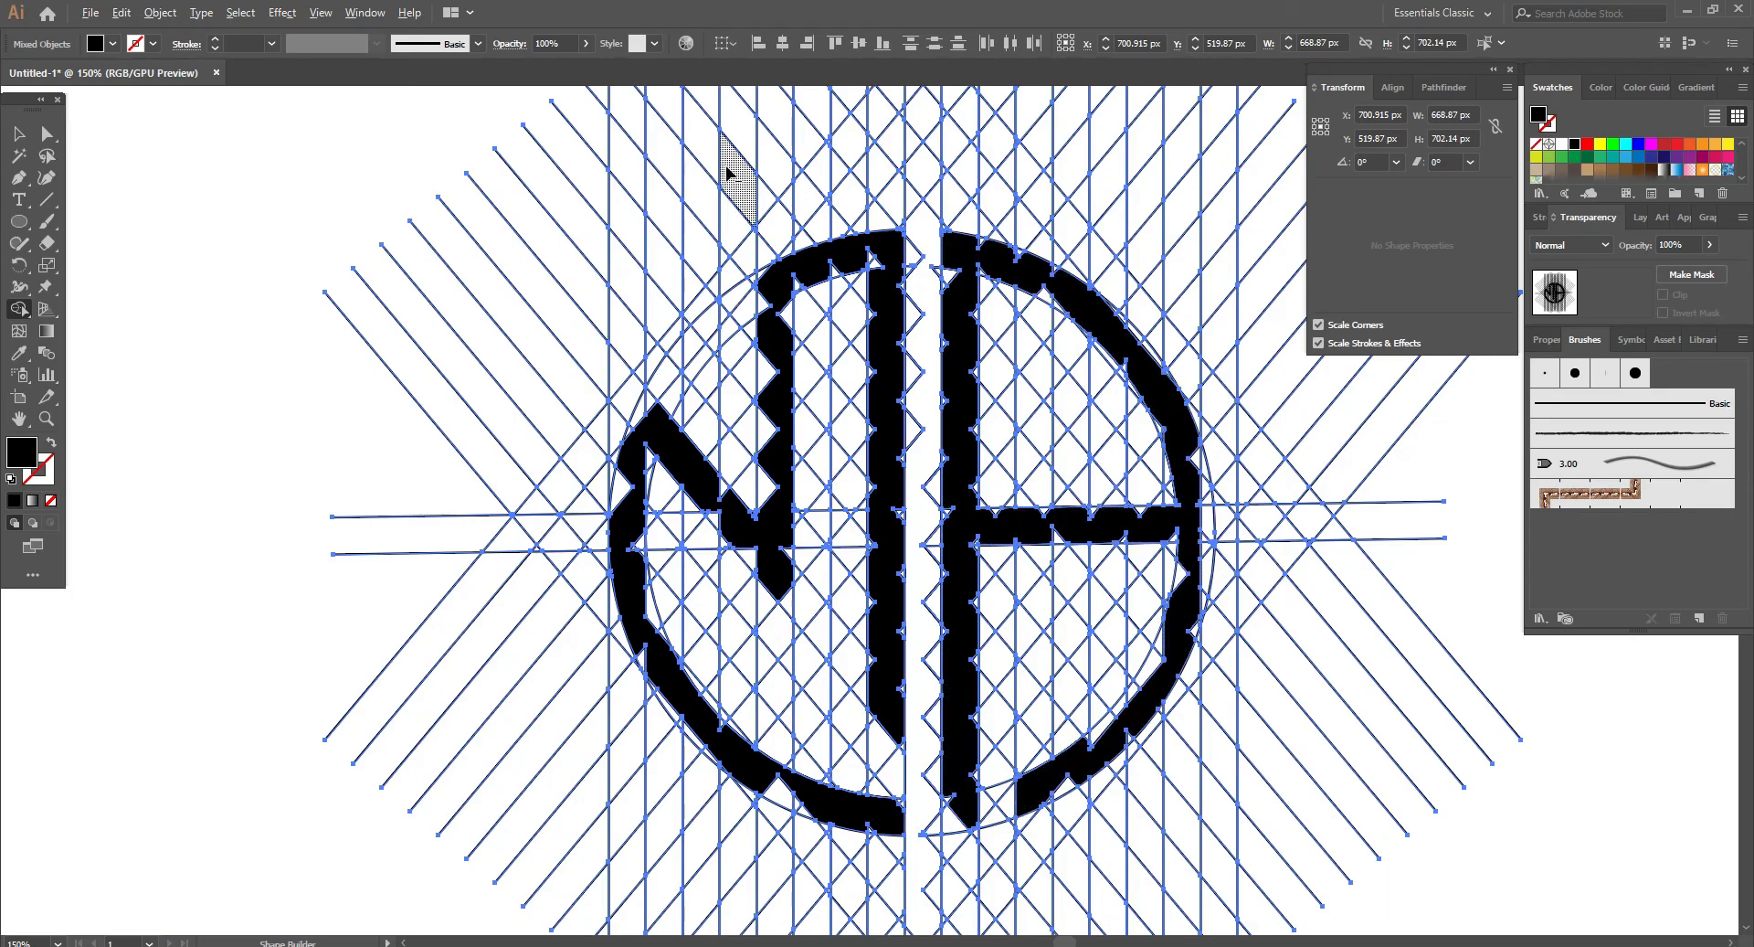
Fill the leftover notches under the upper-left arc and near the top of the bar left of the centre gap
{"action": "scroll", "coordinate": [752, 258], "scroll_direction": "up", "scroll_amount": 2}
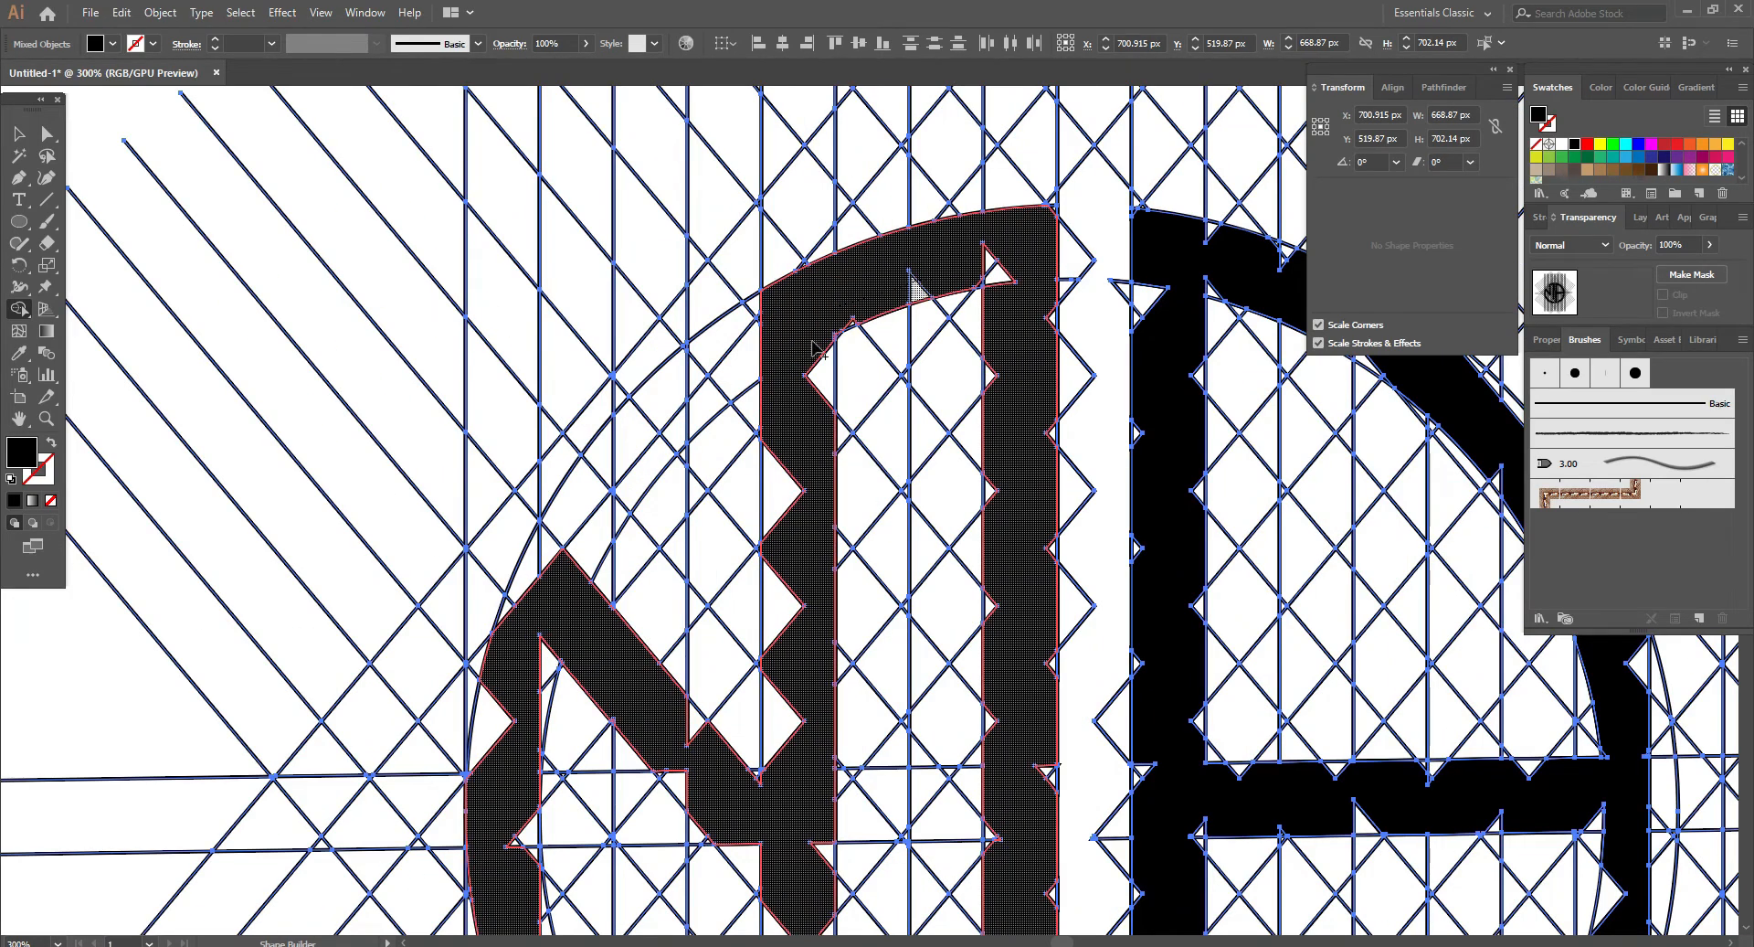
{"action": "left_click_drag", "start_coordinate": [816, 349], "coordinate": [843, 476]}
{"action": "scroll", "coordinate": [921, 297], "scroll_direction": "down", "scroll_amount": 2}
{"action": "scroll", "coordinate": [1108, 384], "scroll_direction": "up", "scroll_amount": 1}
{"action": "mouse_move", "coordinate": [1047, 234]}
{"action": "left_mouse_down"}
{"action": "mouse_move", "coordinate": [1085, 297]}
{"action": "mouse_move", "coordinate": [1108, 255]}
{"action": "left_mouse_up"}
{"action": "mouse_move", "coordinate": [1092, 408]}
{"action": "left_mouse_down"}
{"action": "mouse_move", "coordinate": [1110, 403]}
{"action": "mouse_move", "coordinate": [1039, 357]}
{"action": "left_mouse_up"}
Merge the remaining slivers along both edges of the bar left of the centre gap, down to its lower end
{"action": "scroll", "coordinate": [1050, 323], "scroll_direction": "down", "scroll_amount": 2}
{"action": "left_click_drag", "start_coordinate": [1053, 395], "coordinate": [1040, 433]}
{"action": "left_click_drag", "start_coordinate": [1070, 336], "coordinate": [1085, 334]}
{"action": "scroll", "coordinate": [1076, 391], "scroll_direction": "up", "scroll_amount": 2}
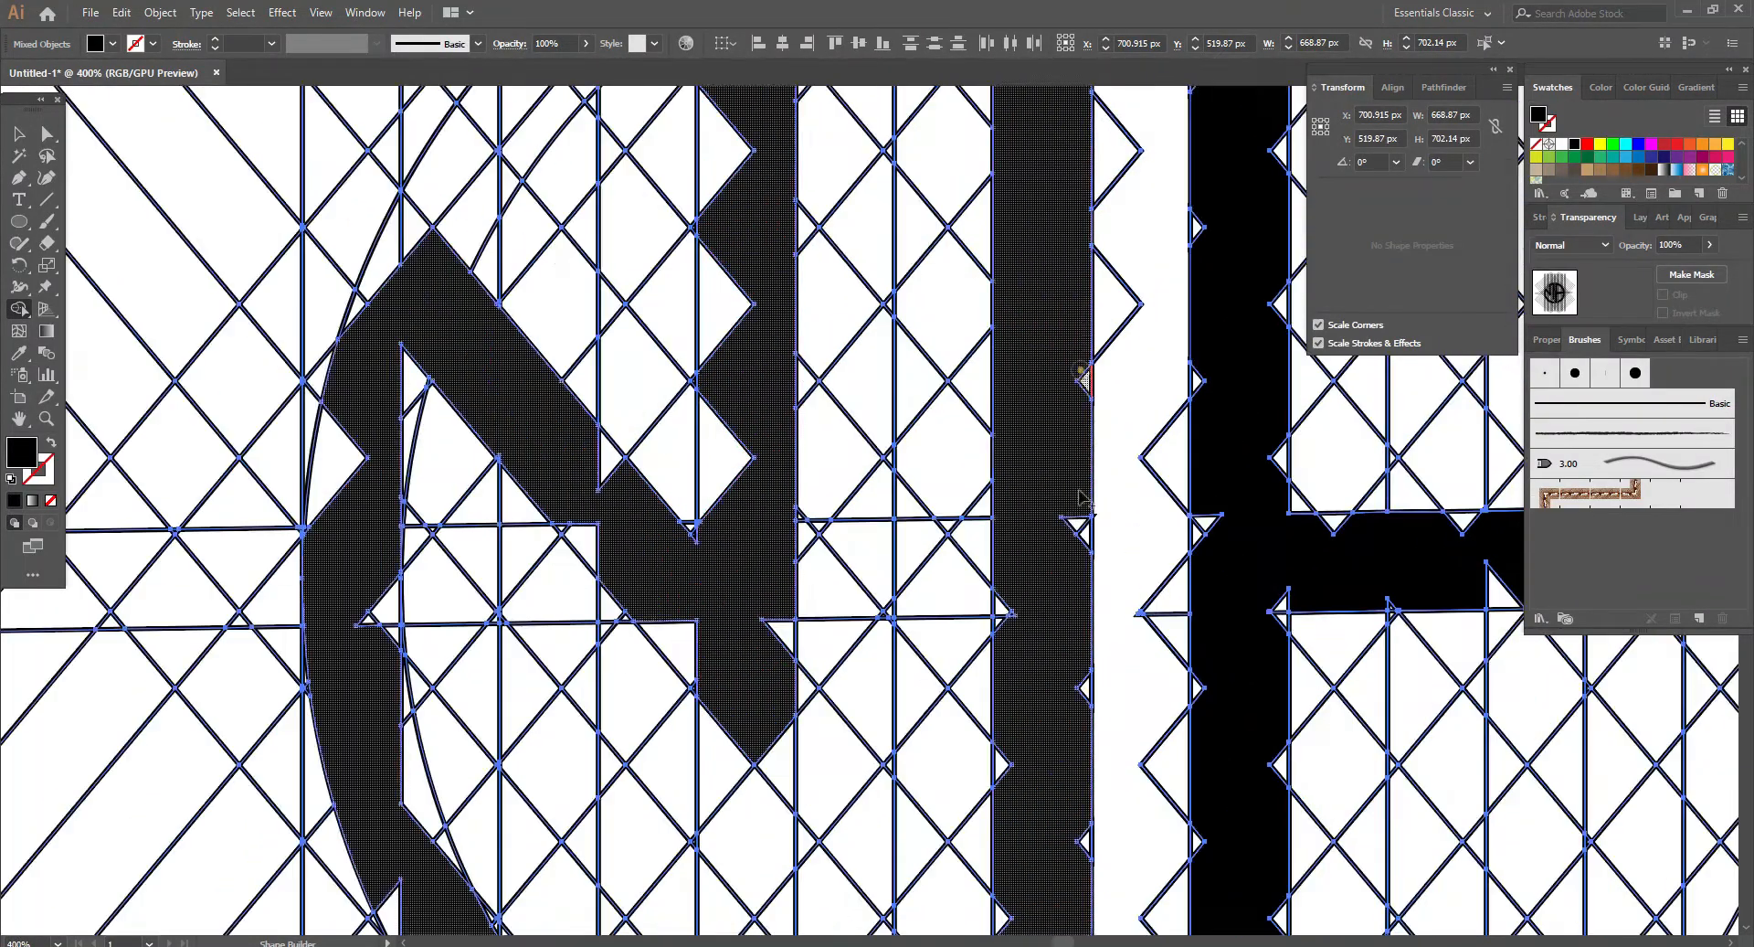
{"action": "left_click", "coordinate": [1084, 688]}
{"action": "scroll", "coordinate": [1019, 539], "scroll_direction": "down", "scroll_amount": 3}
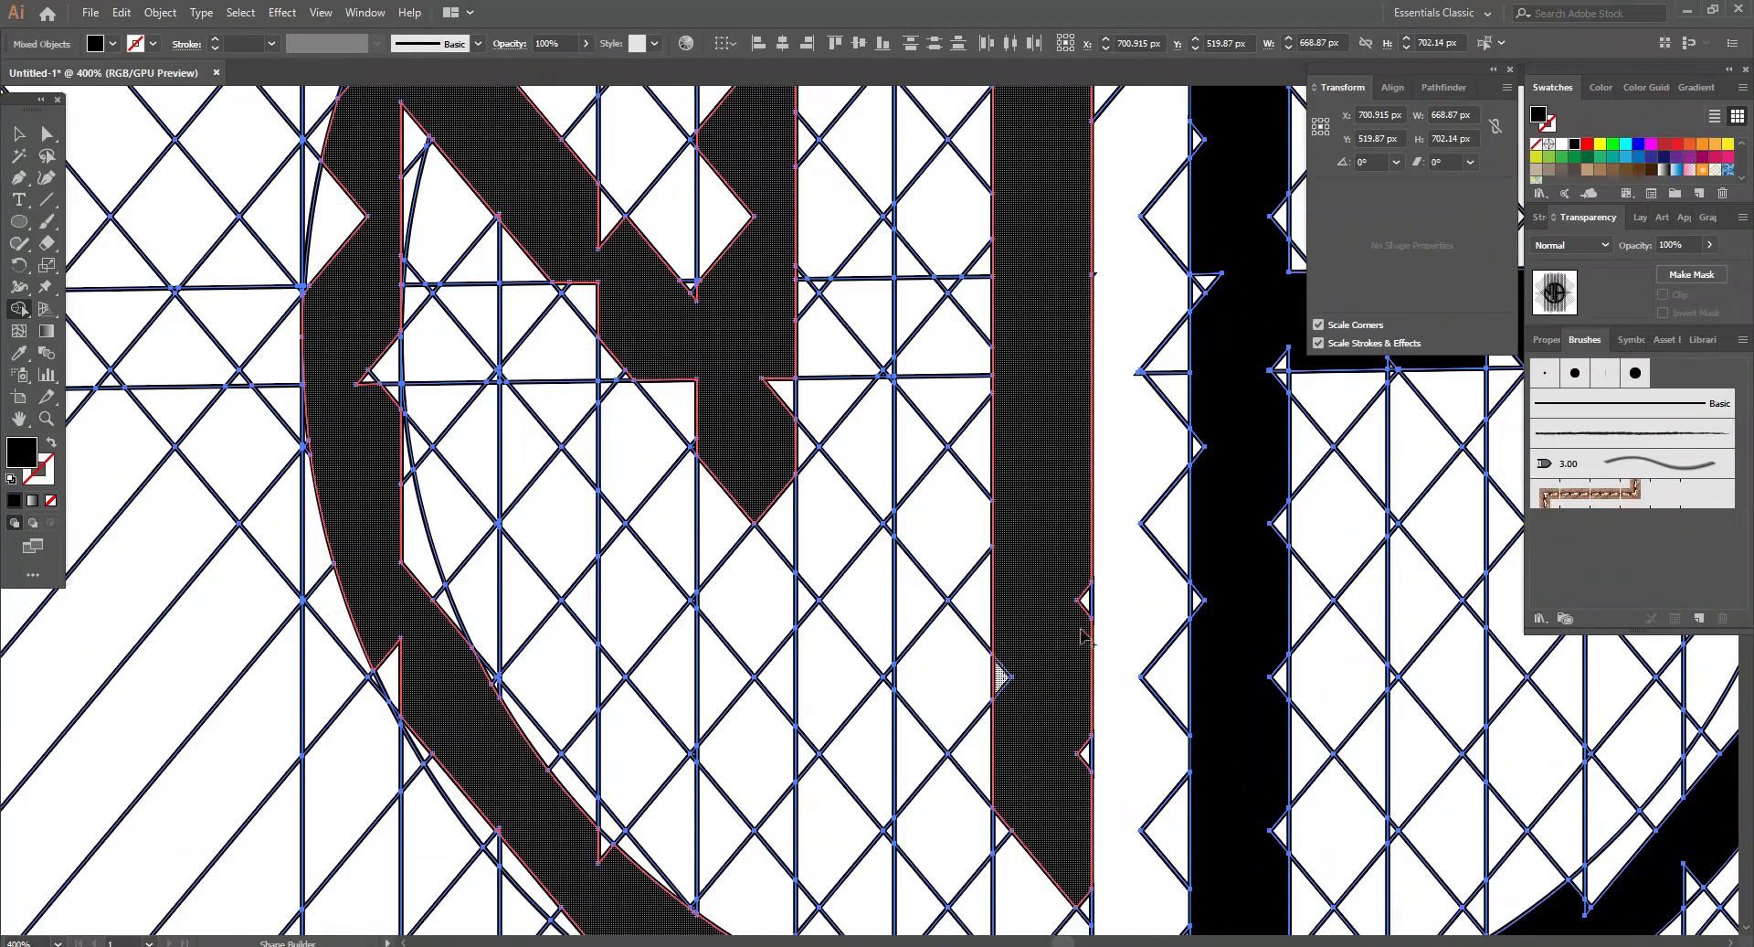
{"action": "scroll", "coordinate": [1083, 637], "scroll_direction": "down", "scroll_amount": 2}
{"action": "scroll", "coordinate": [1081, 509], "scroll_direction": "up", "scroll_amount": 2}
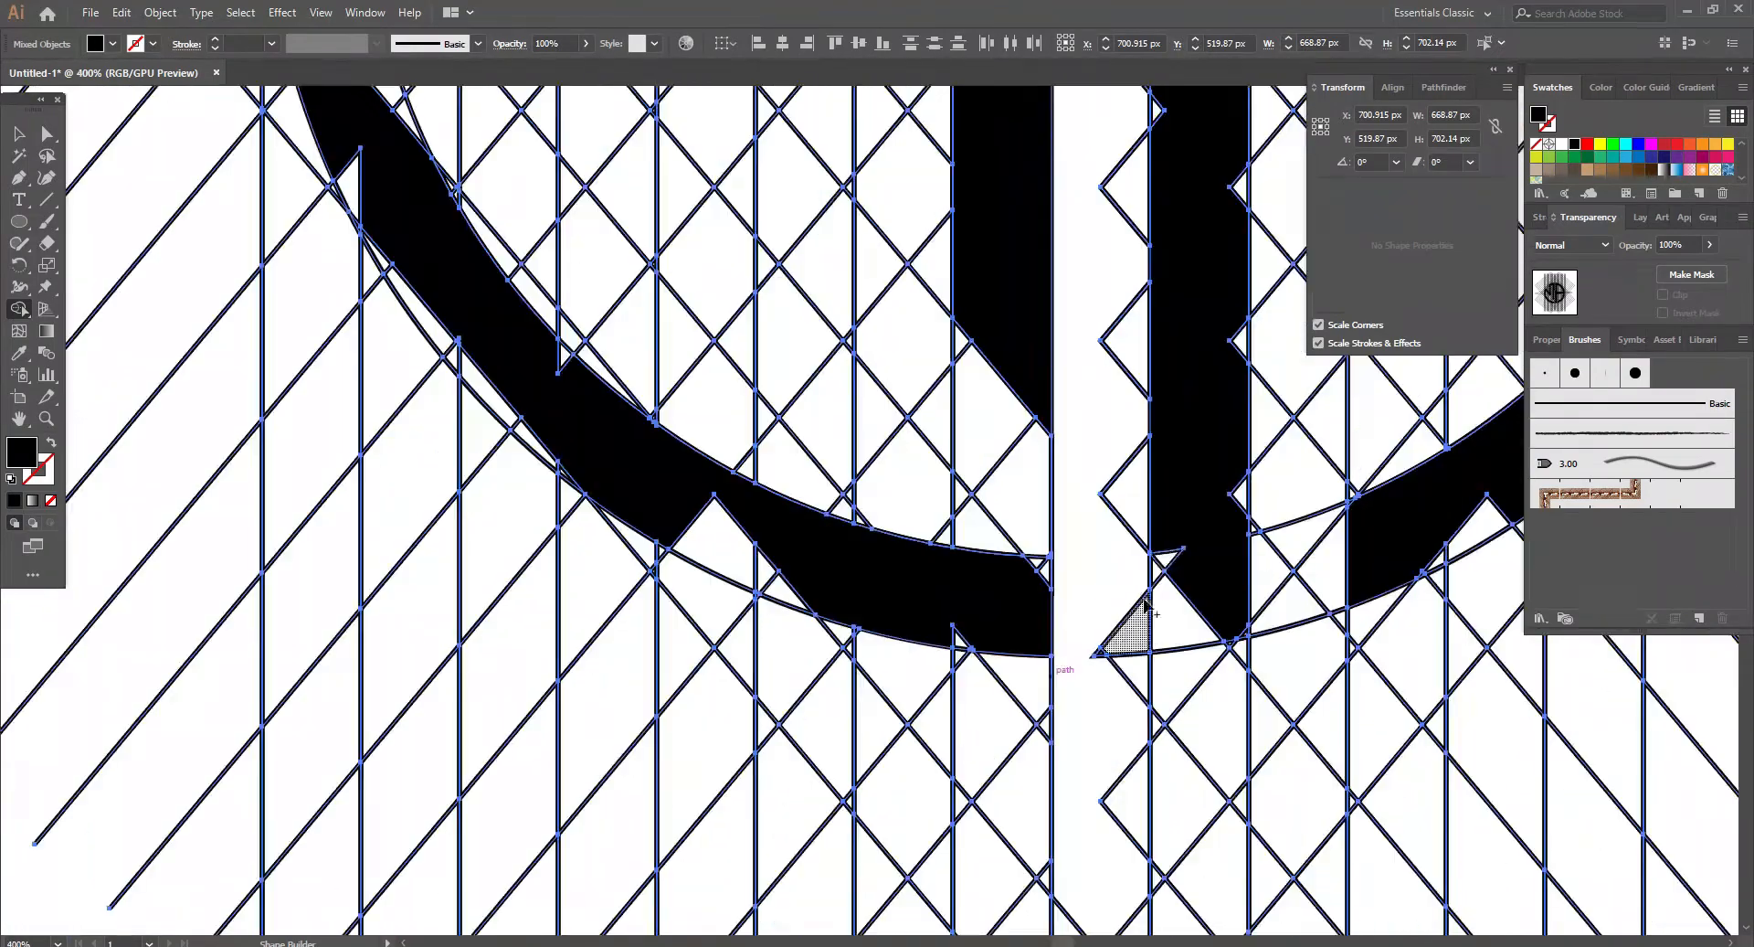
Fill the lower corner of the bar right of the centre gap out to the ring's outer edge
{"action": "left_click", "coordinate": [1233, 645]}
{"action": "scroll", "coordinate": [1224, 640], "scroll_direction": "down", "scroll_amount": 2}
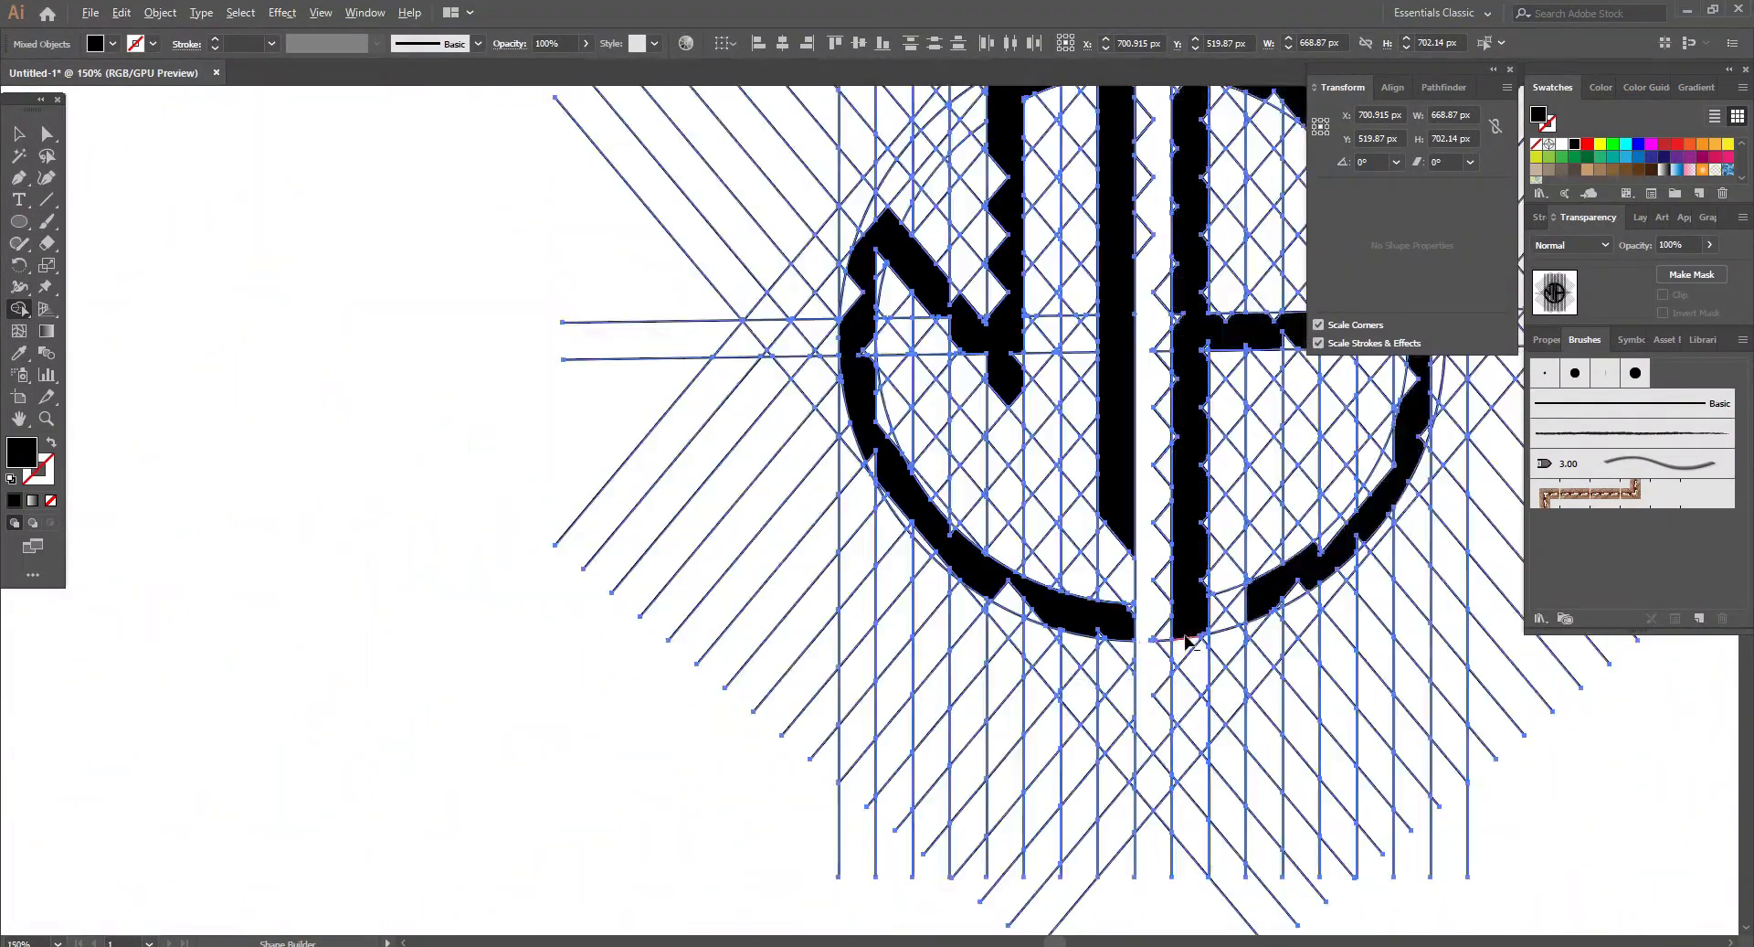
{"action": "scroll", "coordinate": [1156, 632], "scroll_direction": "up", "scroll_amount": 1}
{"action": "scroll", "coordinate": [1153, 633], "scroll_direction": "down", "scroll_amount": 2}
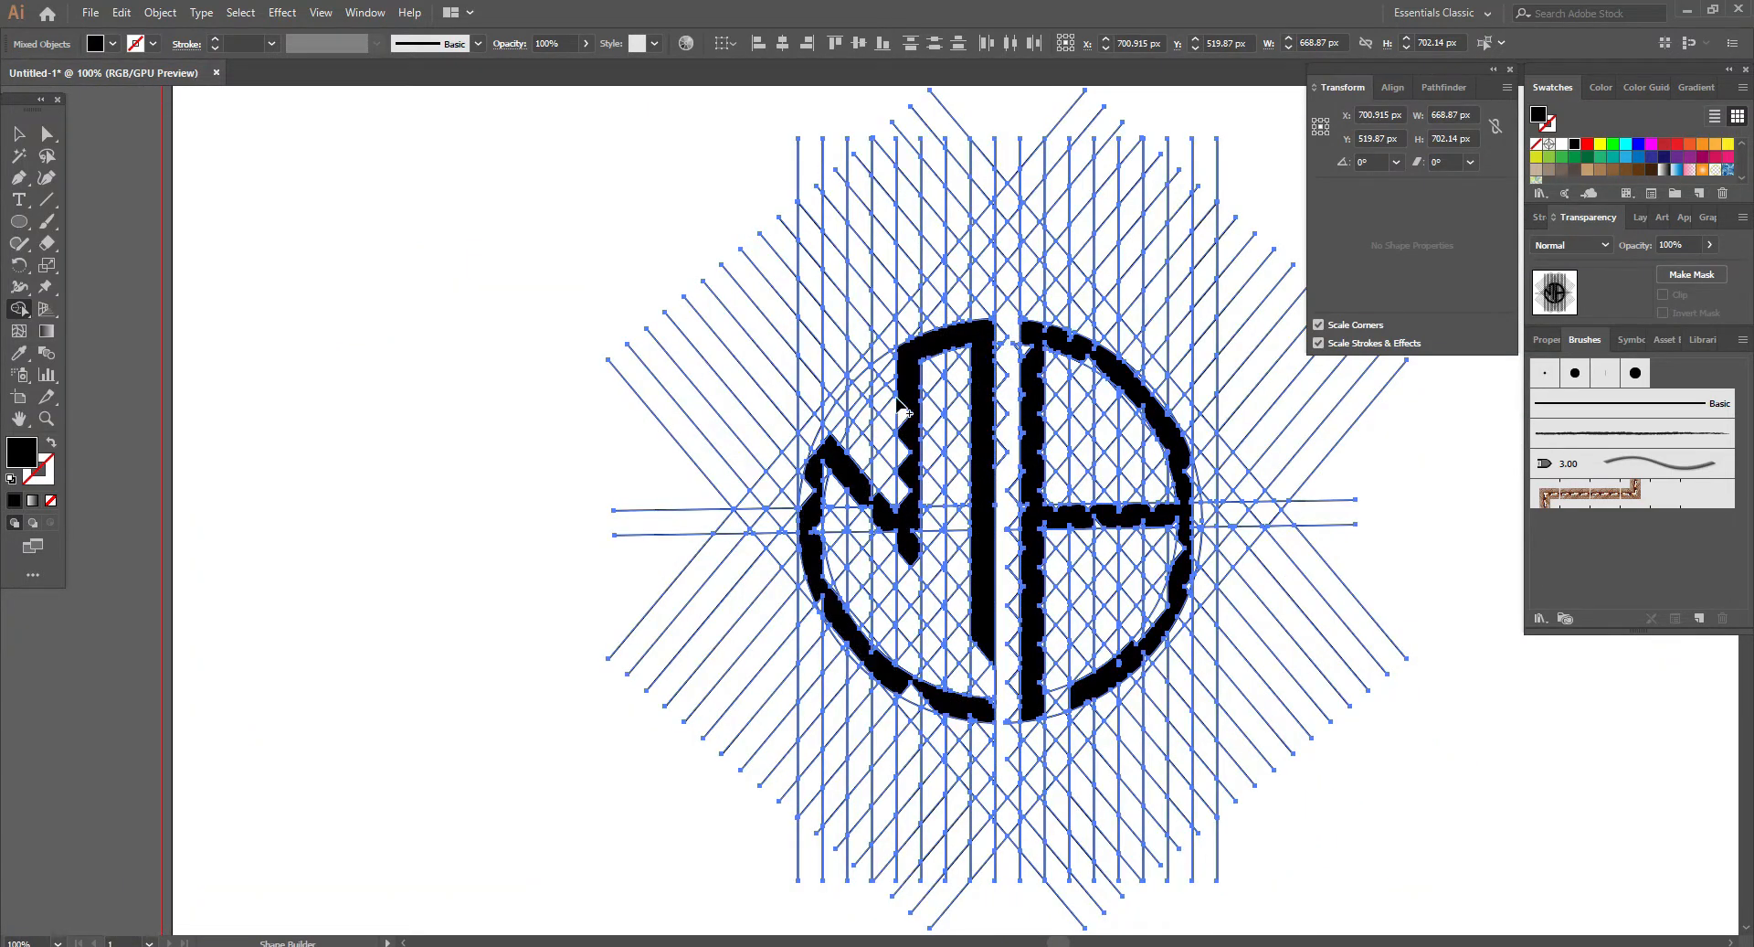
Merge the notches along the short left vertical bar and diagonal, and fill the pointed tip where the diagonal meets the ring
{"action": "left_click_drag", "start_coordinate": [899, 411], "coordinate": [898, 539]}
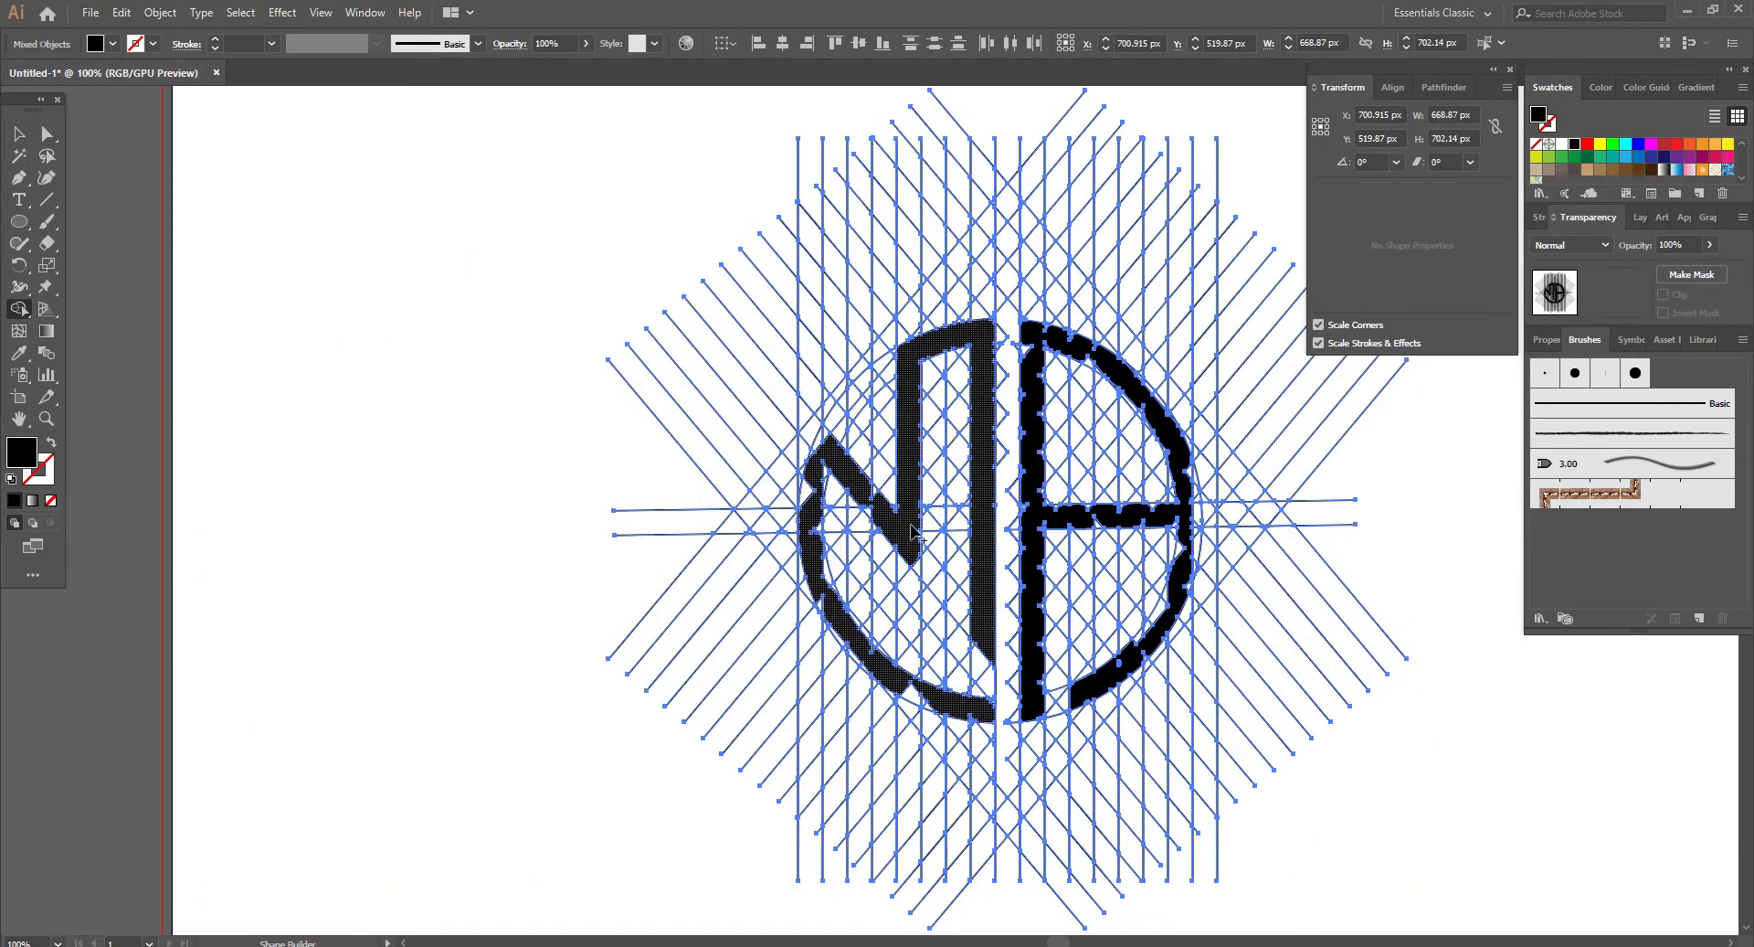
{"action": "scroll", "coordinate": [912, 532], "scroll_direction": "up", "scroll_amount": 3}
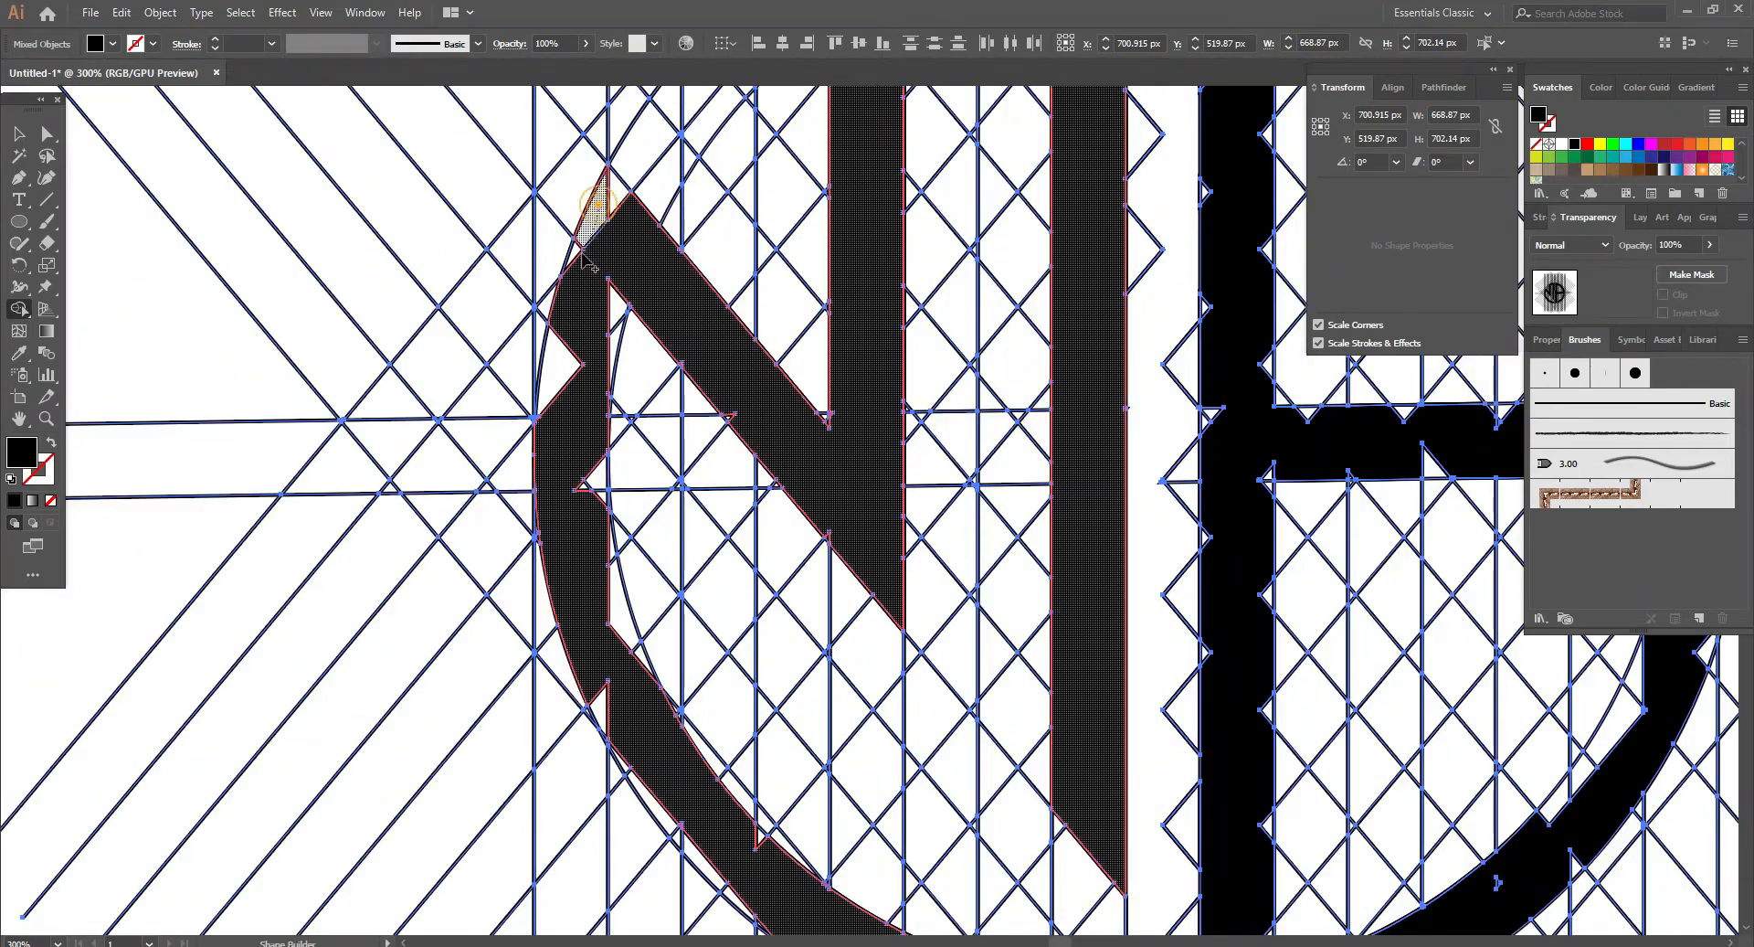
{"action": "mouse_move", "coordinate": [583, 297]}
{"action": "left_mouse_down"}
{"action": "mouse_move", "coordinate": [587, 462]}
{"action": "mouse_move", "coordinate": [630, 657]}
{"action": "left_mouse_up"}
{"action": "scroll", "coordinate": [588, 686], "scroll_direction": "up", "scroll_amount": 1}
Merge the leftover slivers along the lower-left ring arc up to the centre gap to get smooth edges
{"action": "left_click_drag", "start_coordinate": [498, 425], "coordinate": [692, 656]}
{"action": "left_click_drag", "start_coordinate": [808, 695], "coordinate": [873, 731]}
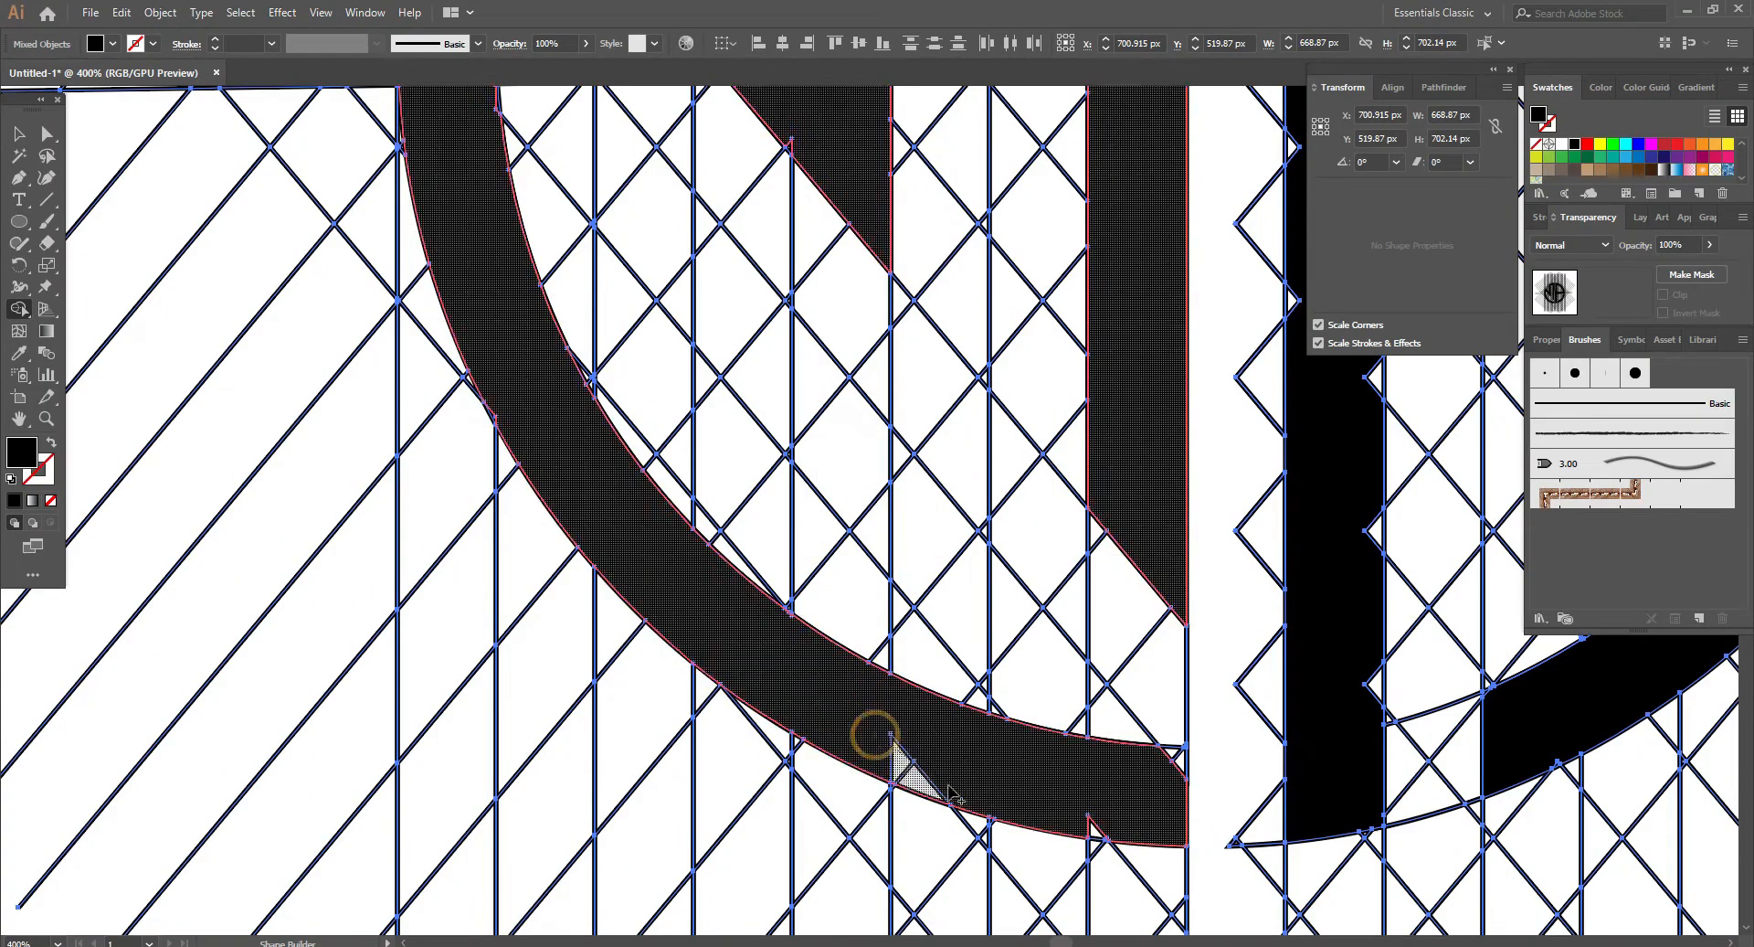
{"action": "left_click_drag", "start_coordinate": [1072, 830], "coordinate": [872, 717]}
{"action": "left_click_drag", "start_coordinate": [974, 654], "coordinate": [976, 654]}
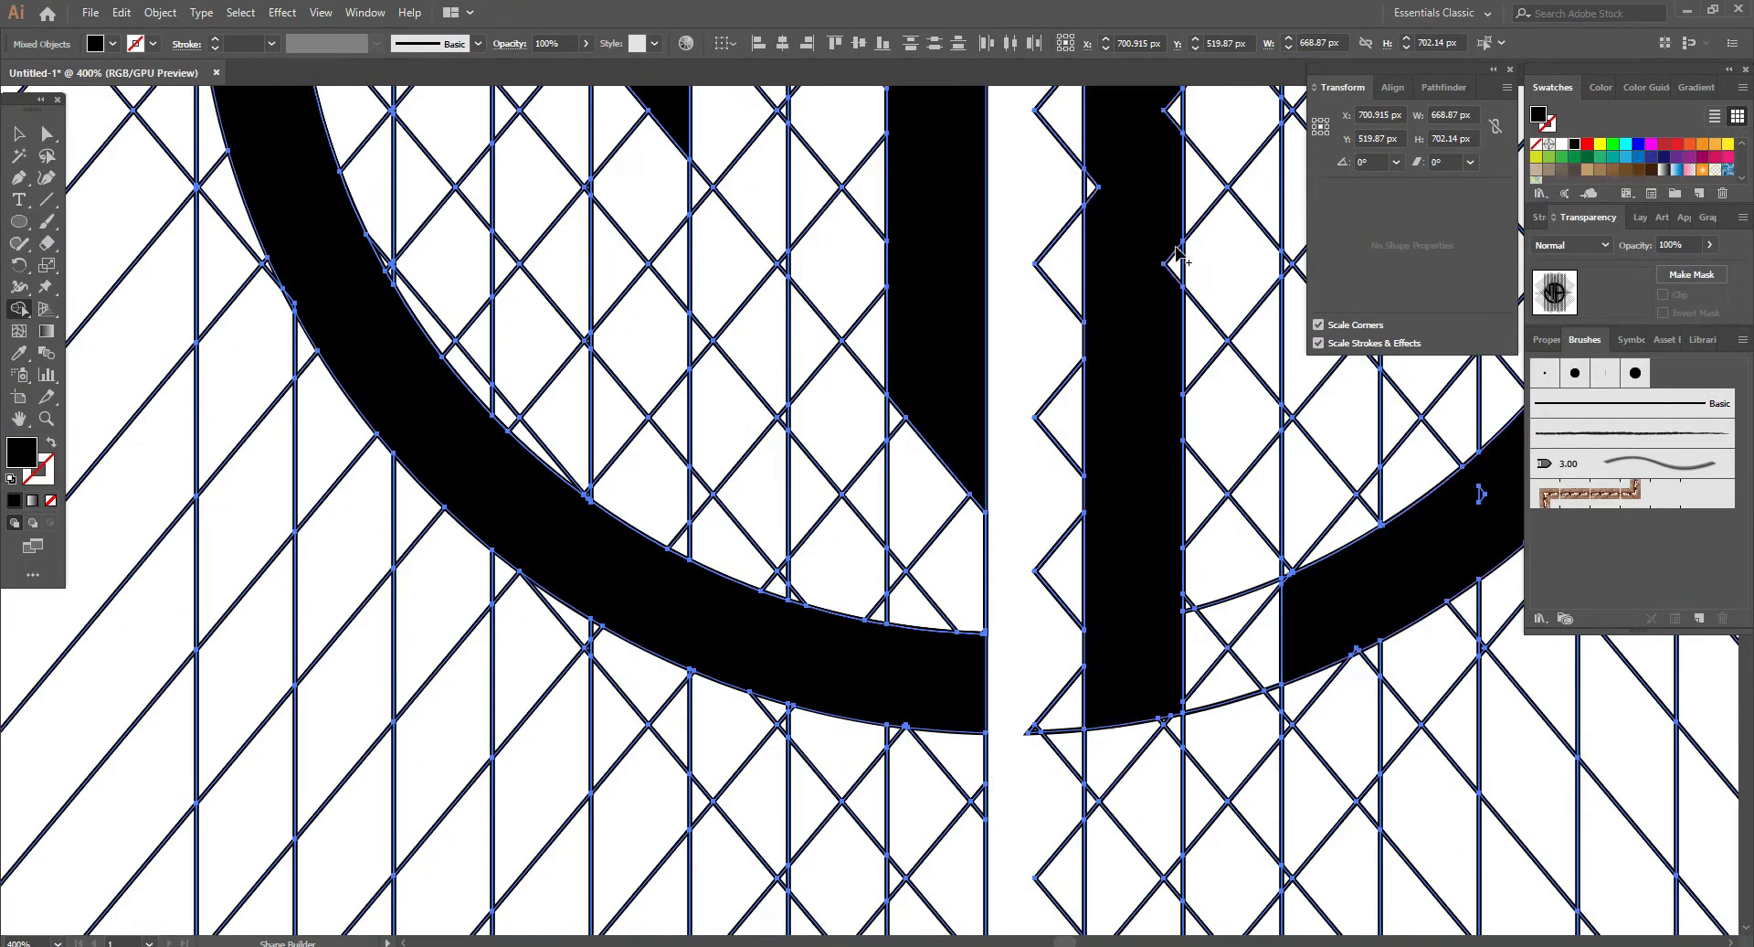
Fill the notches along the middle of the right vertical bar and along both edges of the horizontal crossbar
{"action": "scroll", "coordinate": [1172, 122], "scroll_direction": "down", "scroll_amount": 3}
{"action": "scroll", "coordinate": [1169, 613], "scroll_direction": "up", "scroll_amount": 3}
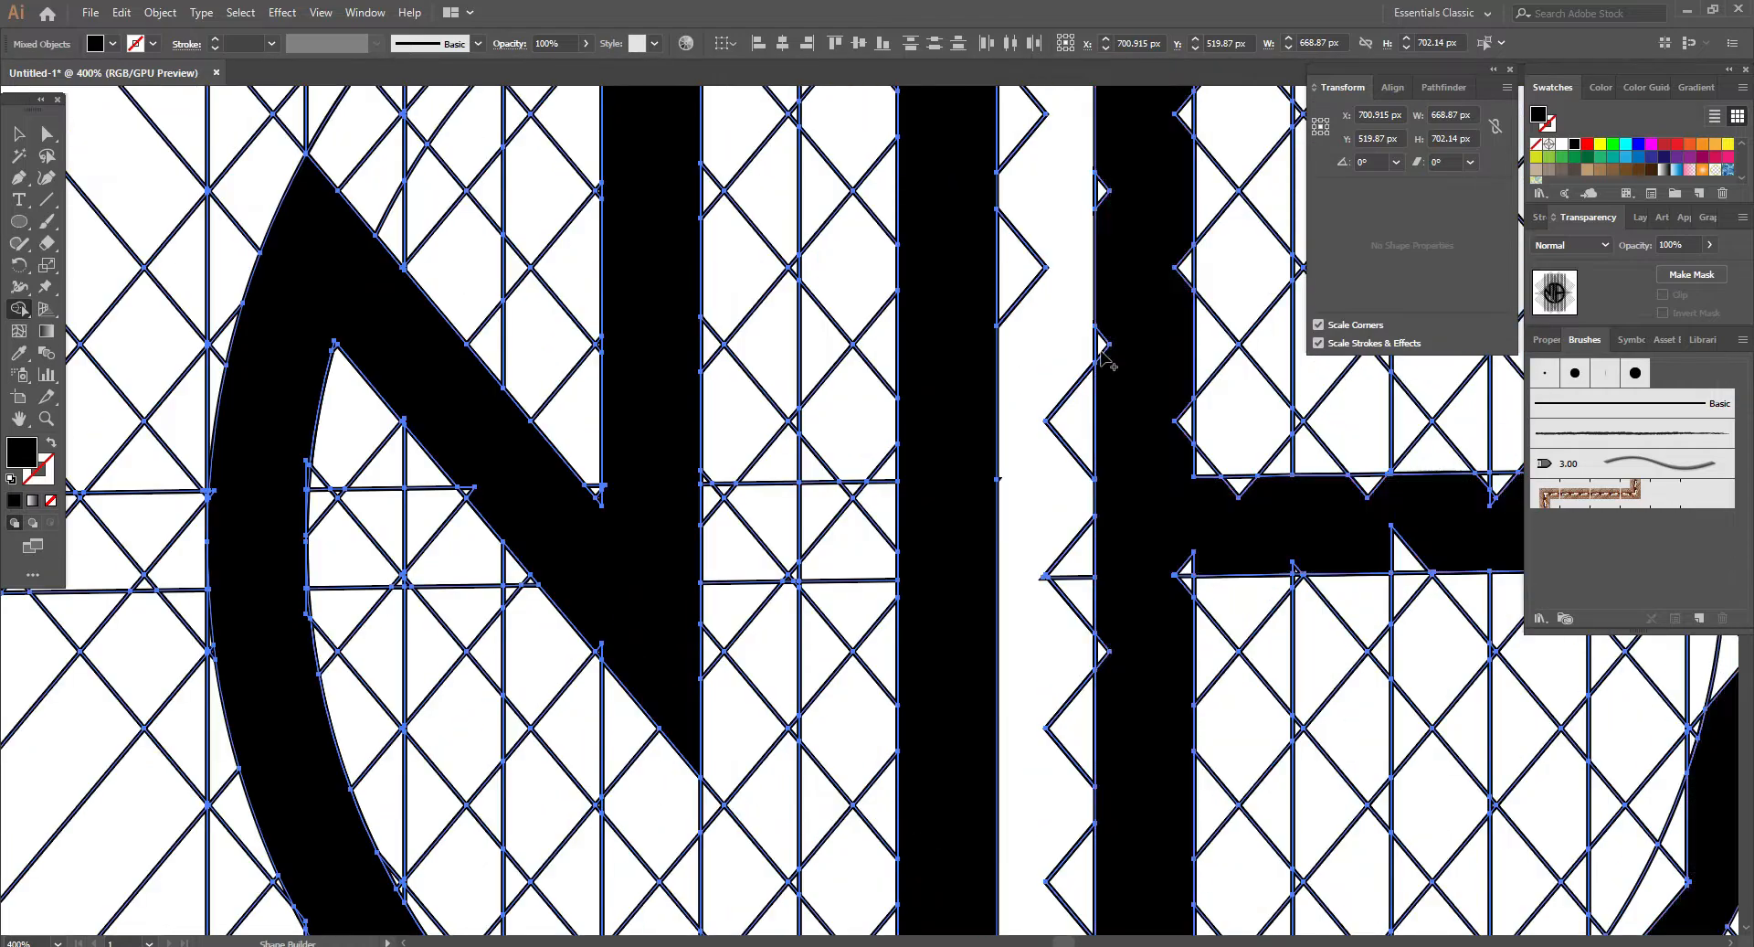
{"action": "left_click_drag", "start_coordinate": [1103, 650], "coordinate": [1153, 599]}
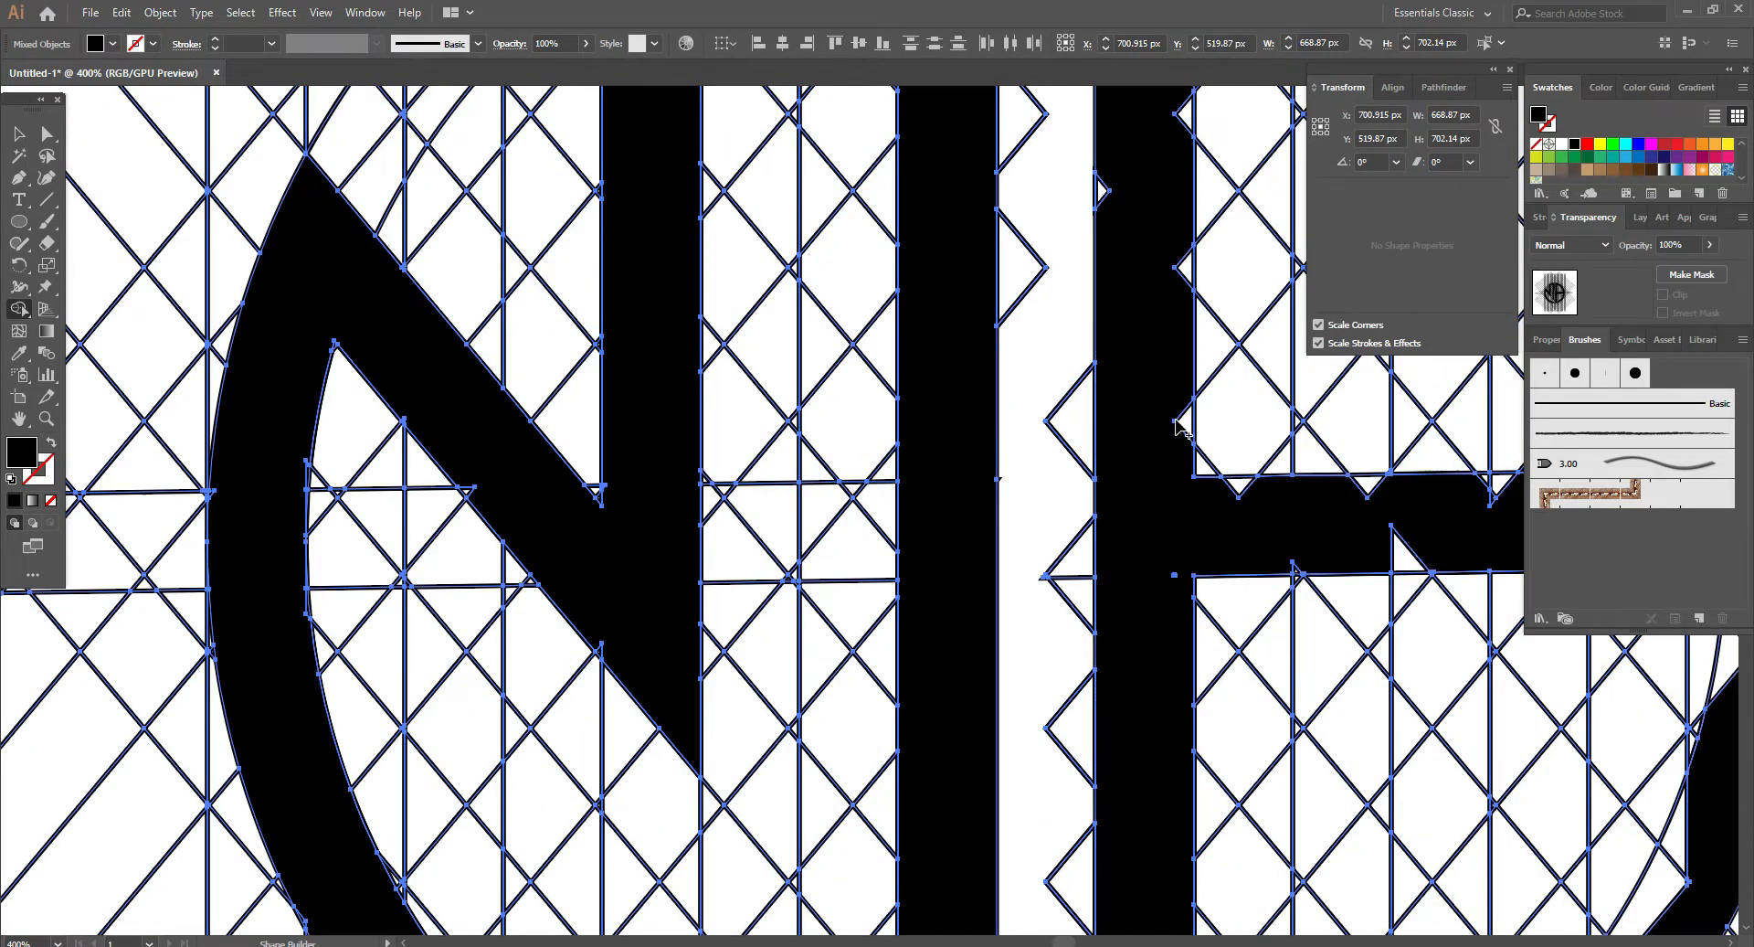
{"action": "mouse_move", "coordinate": [1185, 119]}
{"action": "left_mouse_down"}
{"action": "mouse_move", "coordinate": [1335, 489]}
{"action": "mouse_move", "coordinate": [1499, 493]}
{"action": "left_mouse_up"}
{"action": "scroll", "coordinate": [1166, 574], "scroll_direction": "down", "scroll_amount": 5}
{"action": "scroll", "coordinate": [1198, 569], "scroll_direction": "up", "scroll_amount": 7}
{"action": "mouse_move", "coordinate": [1195, 568]}
{"action": "left_mouse_down"}
{"action": "mouse_move", "coordinate": [932, 621]}
{"action": "mouse_move", "coordinate": [673, 626]}
{"action": "left_mouse_up"}
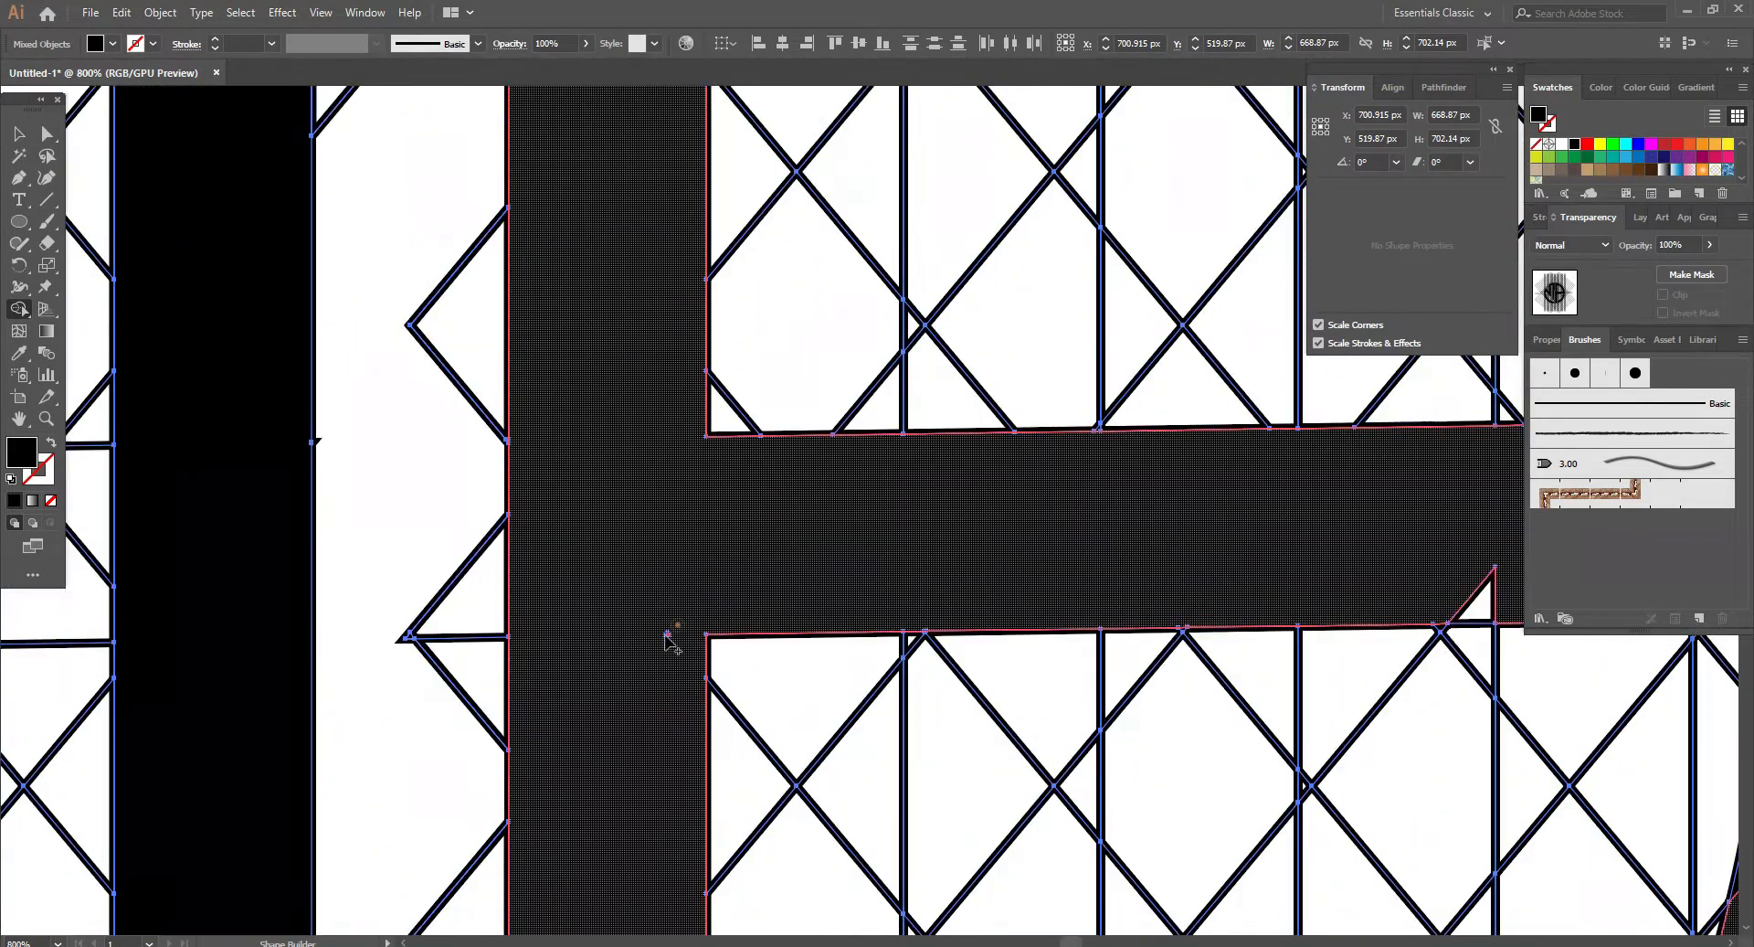
{"action": "scroll", "coordinate": [1188, 558], "scroll_direction": "down", "scroll_amount": 4}
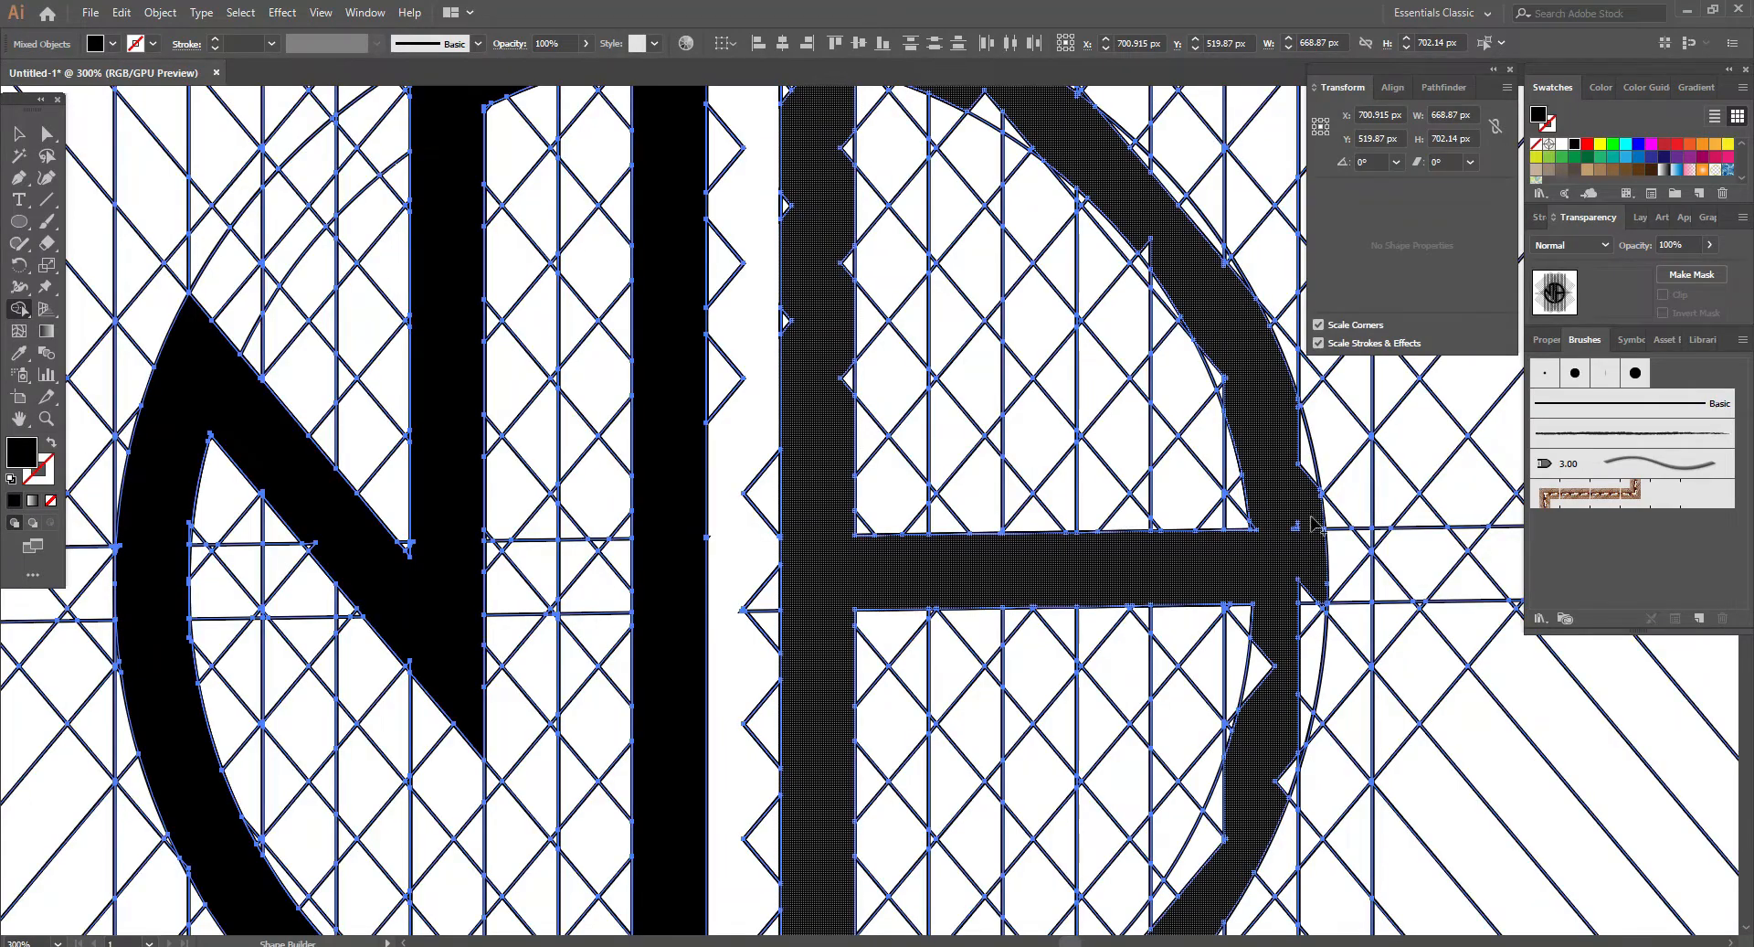
Merge the slivers of the right ring where the crossbar joins it and along the lower-right arc
{"action": "scroll", "coordinate": [1270, 776], "scroll_direction": "up", "scroll_amount": 3}
{"action": "scroll", "coordinate": [1215, 704], "scroll_direction": "down", "scroll_amount": 5}
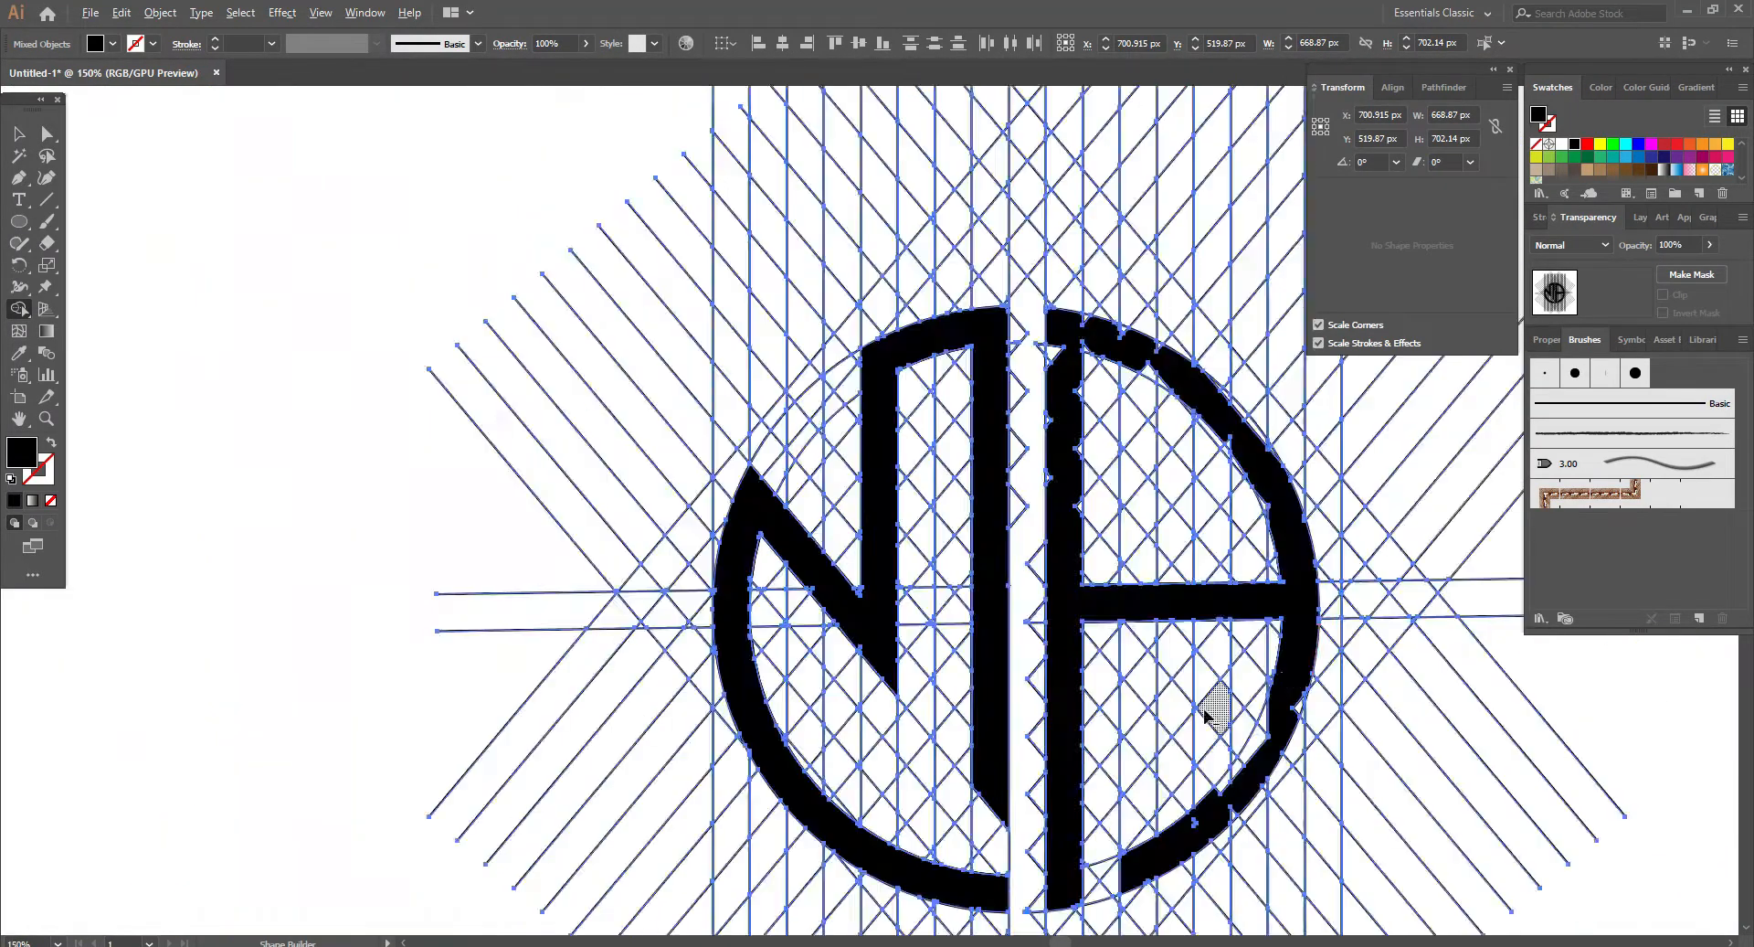
{"action": "scroll", "coordinate": [1115, 872], "scroll_direction": "up", "scroll_amount": 4}
{"action": "scroll", "coordinate": [1187, 759], "scroll_direction": "up", "scroll_amount": 1}
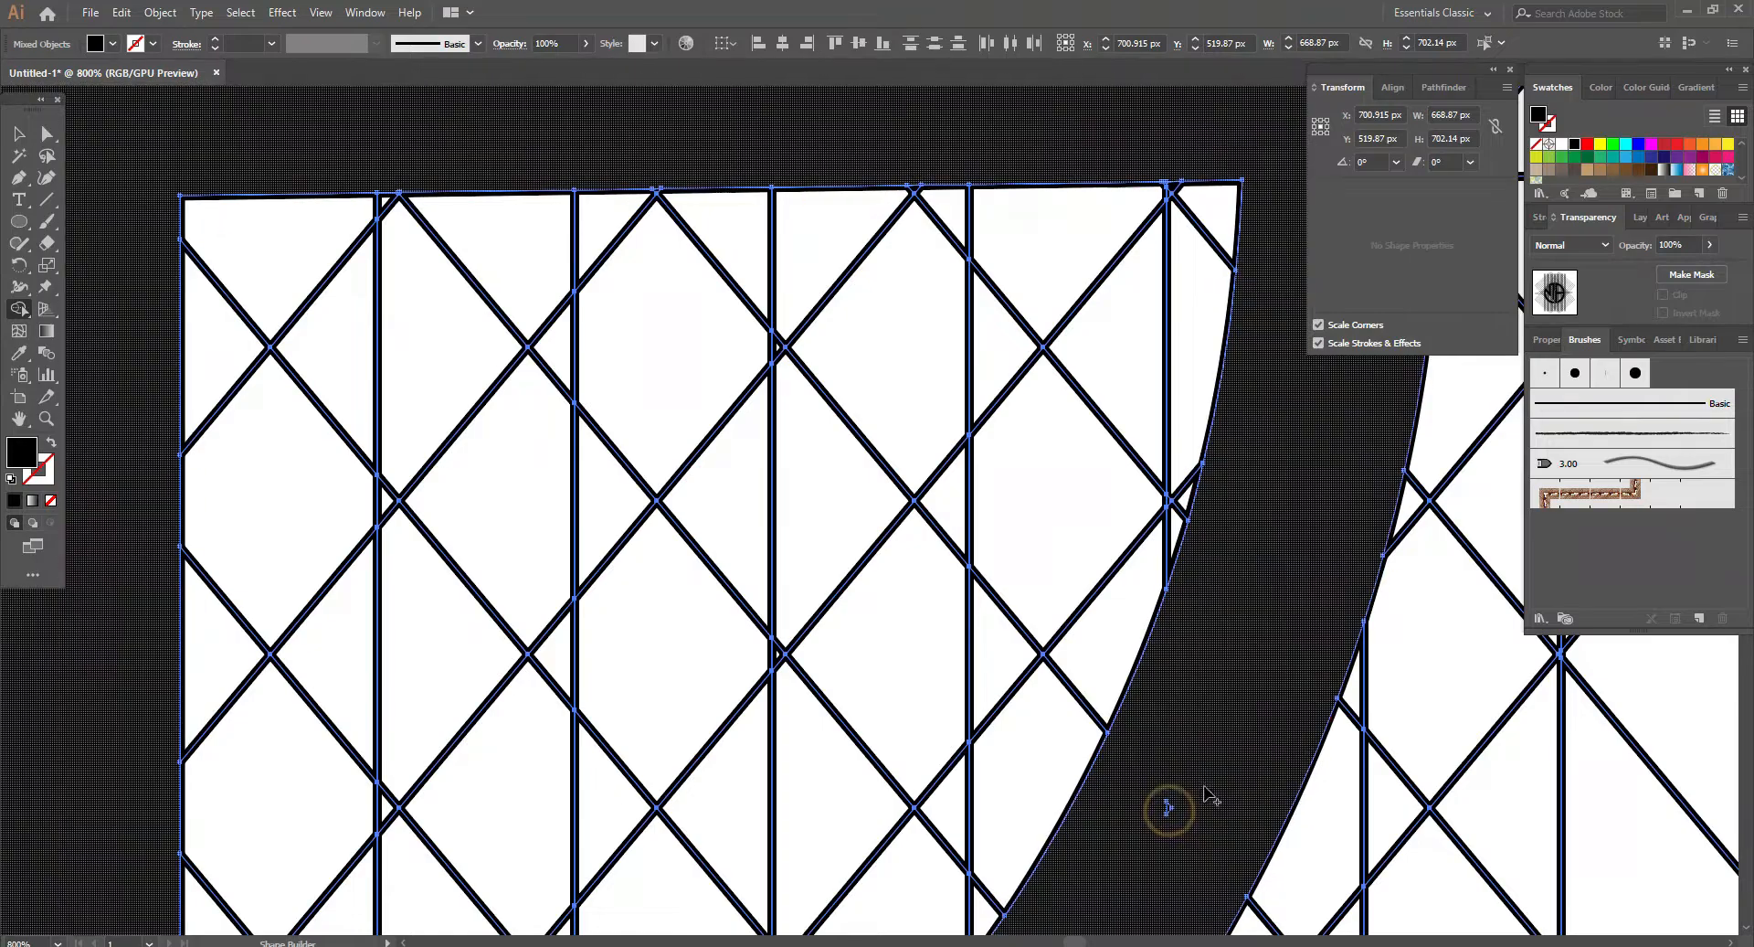
{"action": "scroll", "coordinate": [1167, 811], "scroll_direction": "down", "scroll_amount": 5}
{"action": "scroll", "coordinate": [1255, 665], "scroll_direction": "up", "scroll_amount": 1}
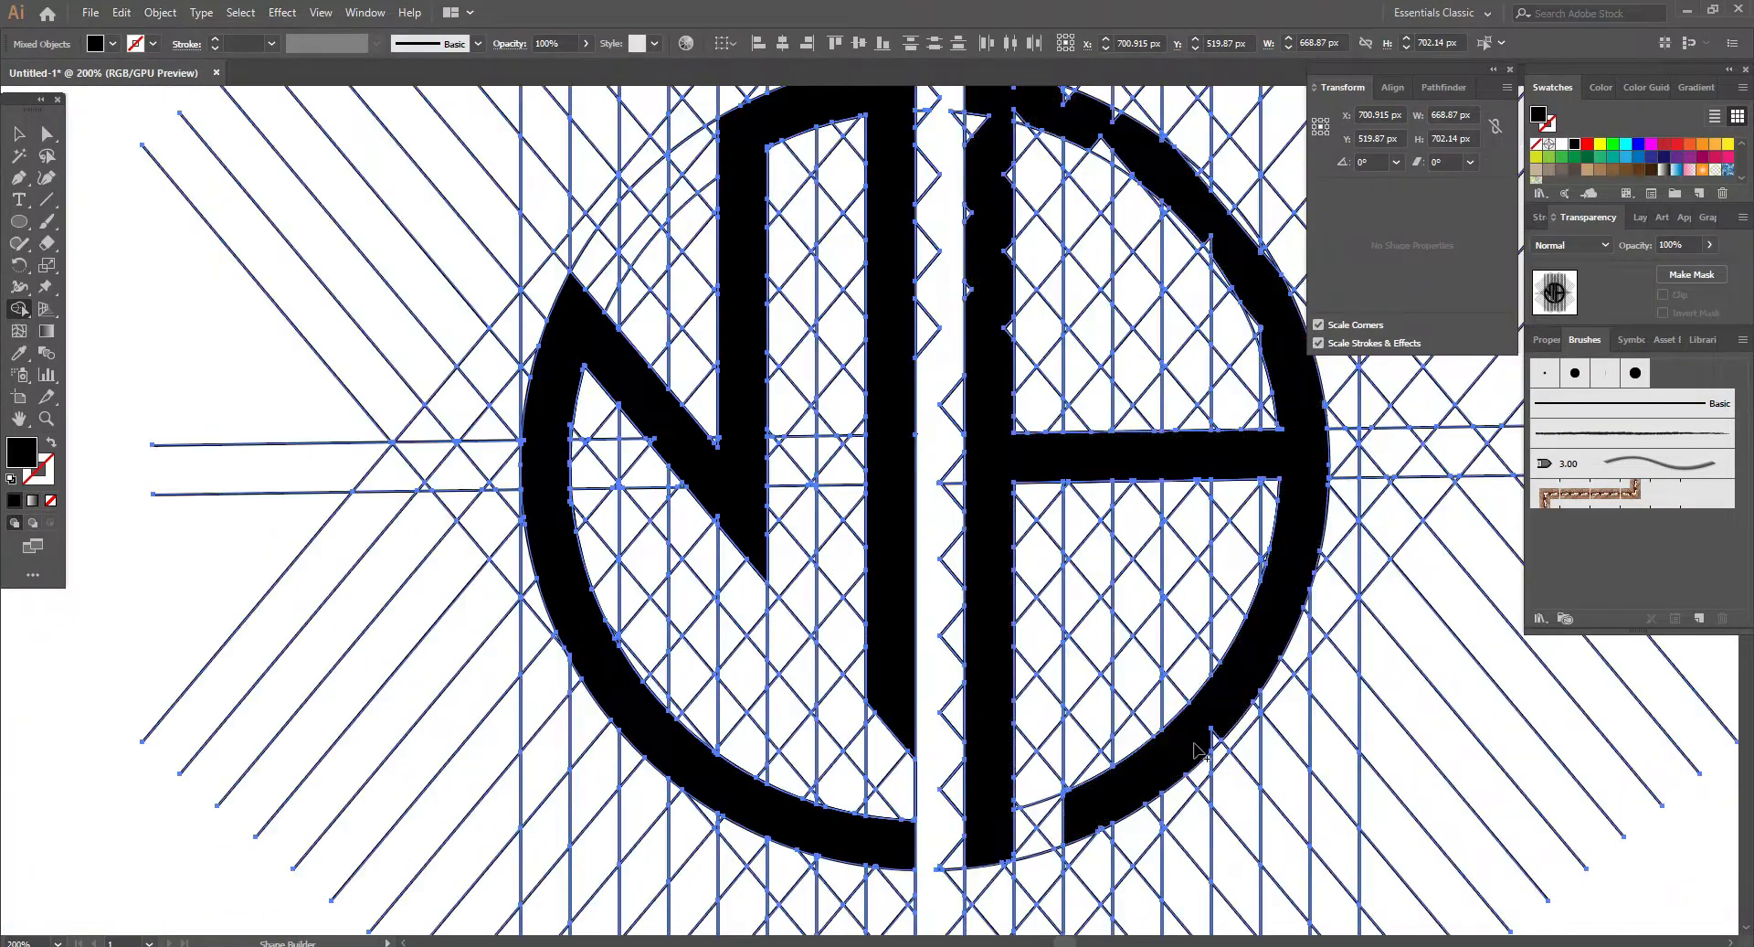
Fill the notches on the upper part of the right vertical bar and on the top arc beside it
{"action": "scroll", "coordinate": [805, 342], "scroll_direction": "up", "scroll_amount": 3}
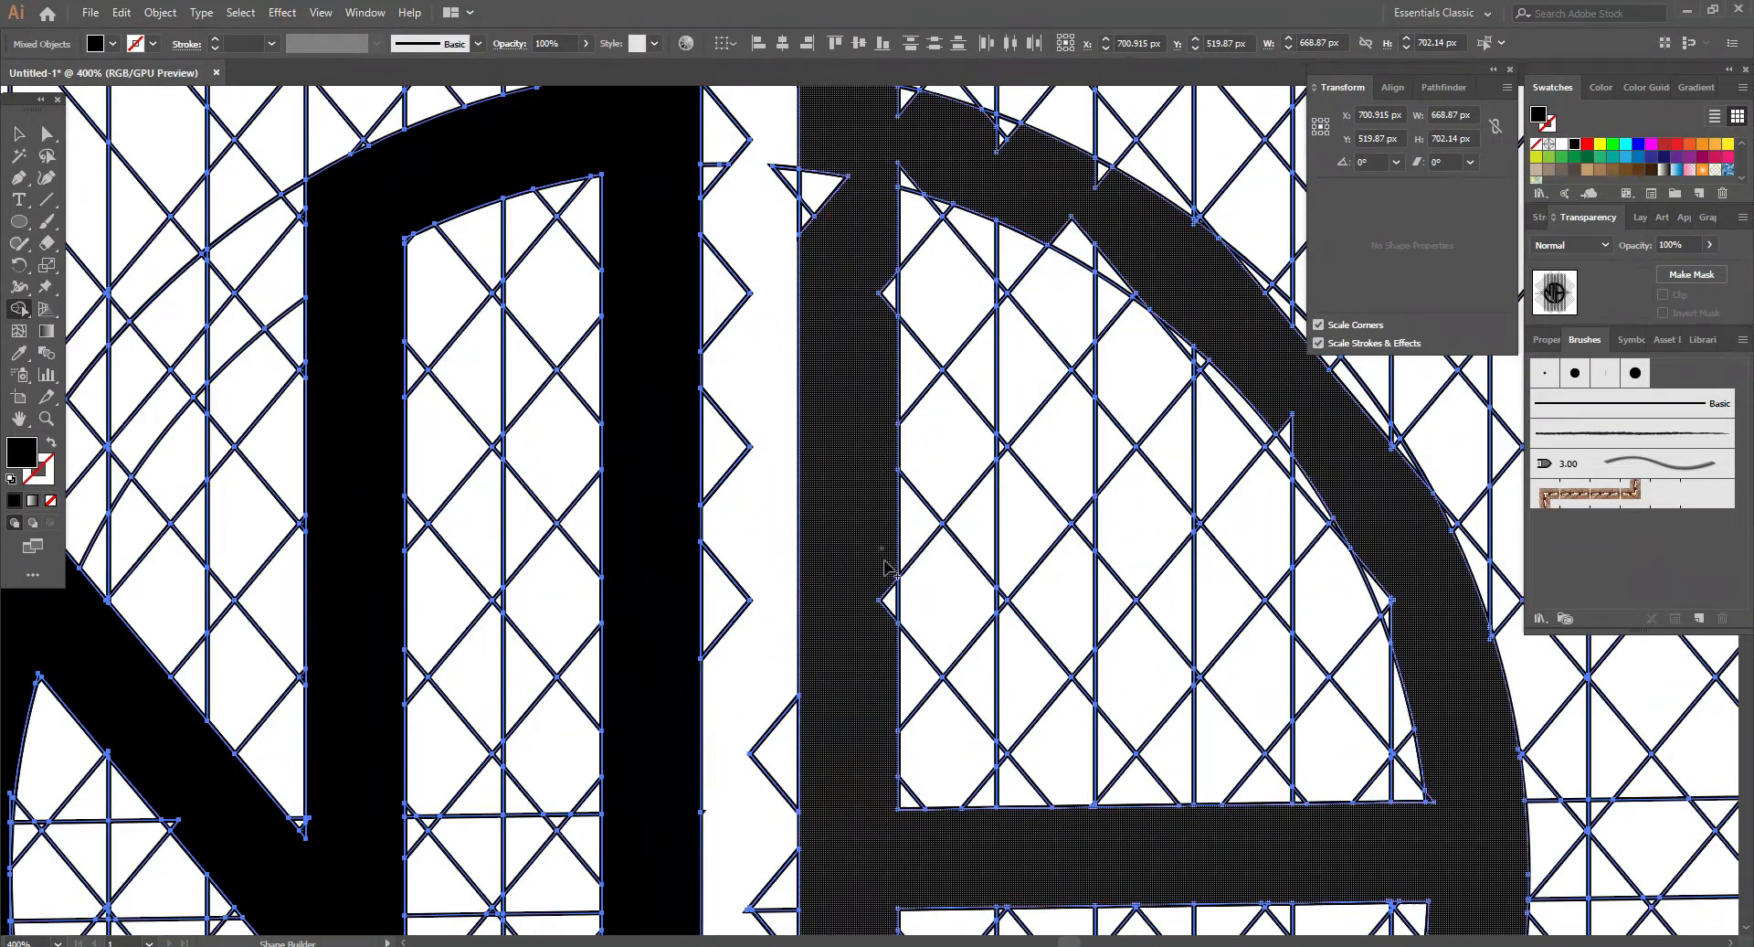
{"action": "scroll", "coordinate": [786, 366], "scroll_direction": "up", "scroll_amount": 2}
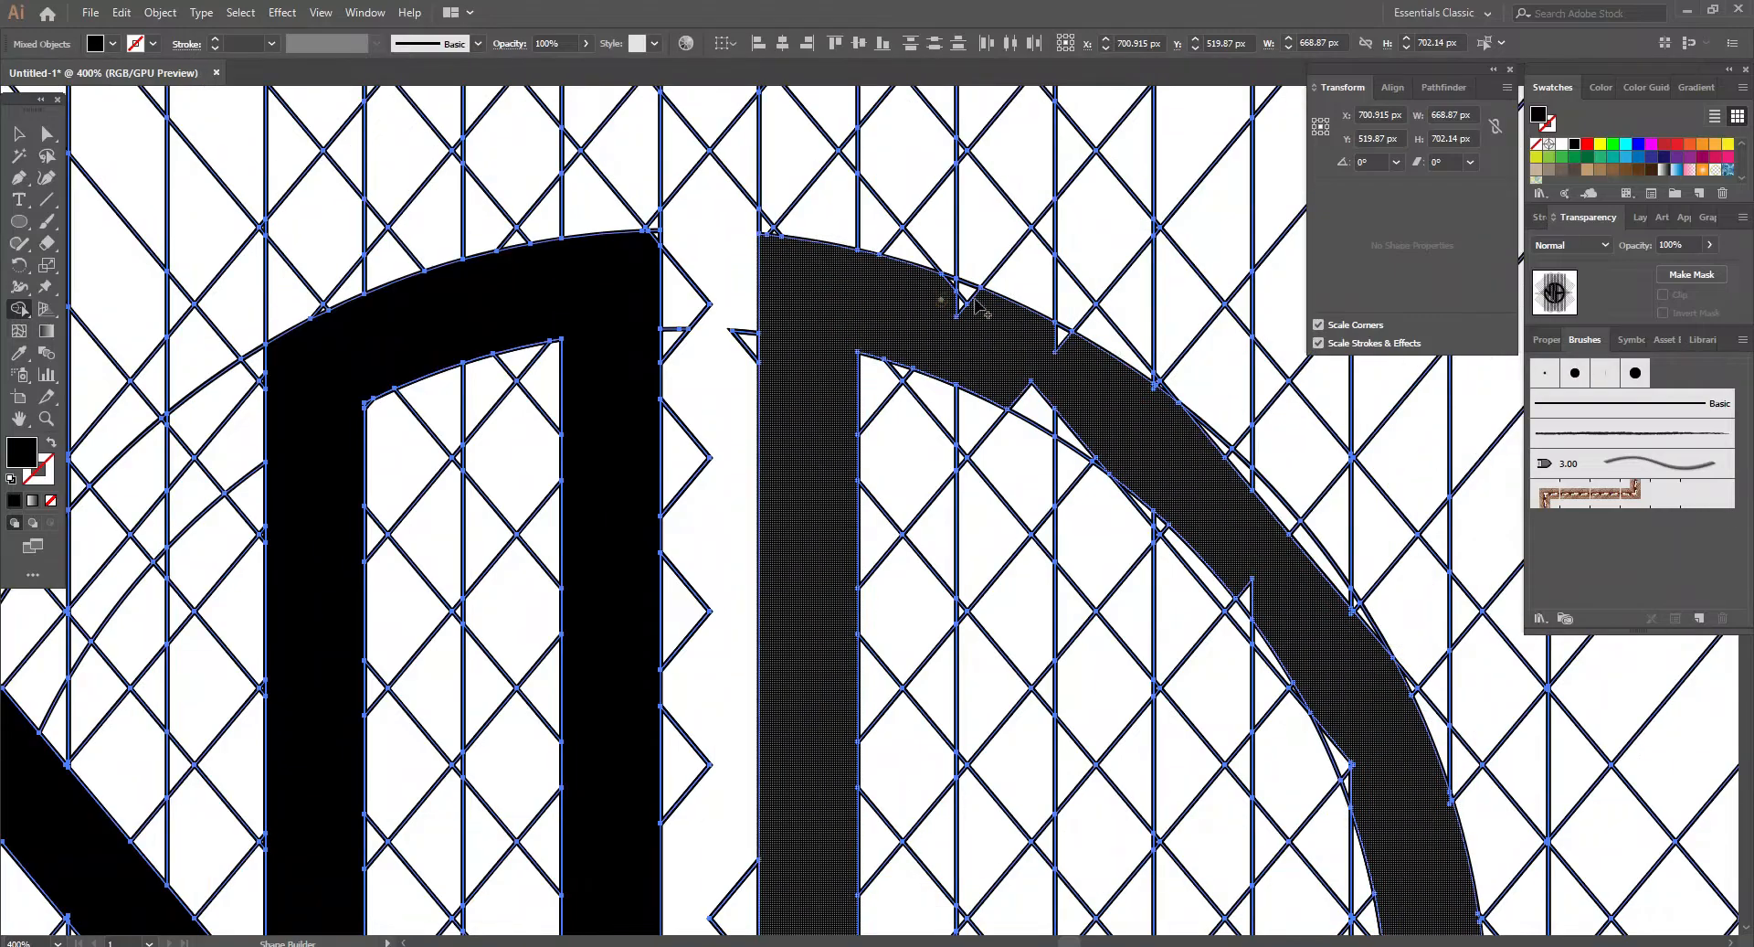
{"action": "left_click", "coordinate": [975, 305]}
{"action": "scroll", "coordinate": [1222, 468], "scroll_direction": "up", "scroll_amount": 2}
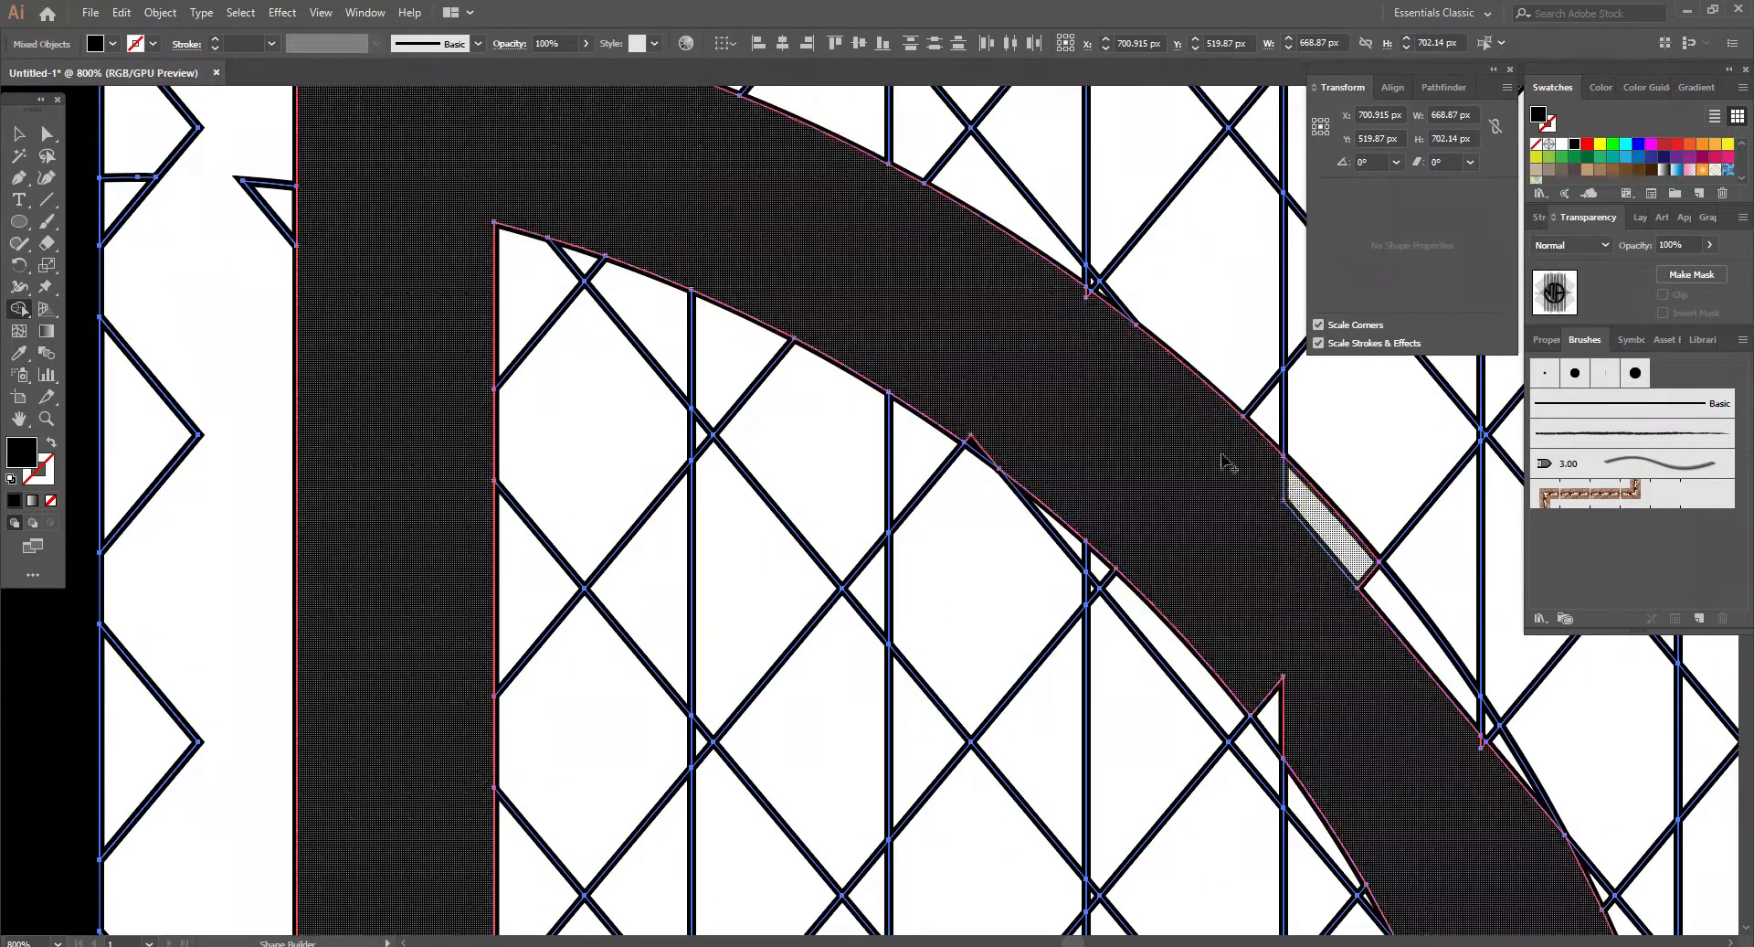
Merge the remaining inner and outer slivers along the upper-right ring arc
{"action": "left_click_drag", "start_coordinate": [1227, 463], "coordinate": [1225, 467]}
{"action": "left_click_drag", "start_coordinate": [1273, 718], "coordinate": [1302, 680]}
{"action": "left_click_drag", "start_coordinate": [1416, 637], "coordinate": [1350, 675]}
{"action": "scroll", "coordinate": [1401, 603], "scroll_direction": "down", "scroll_amount": 4}
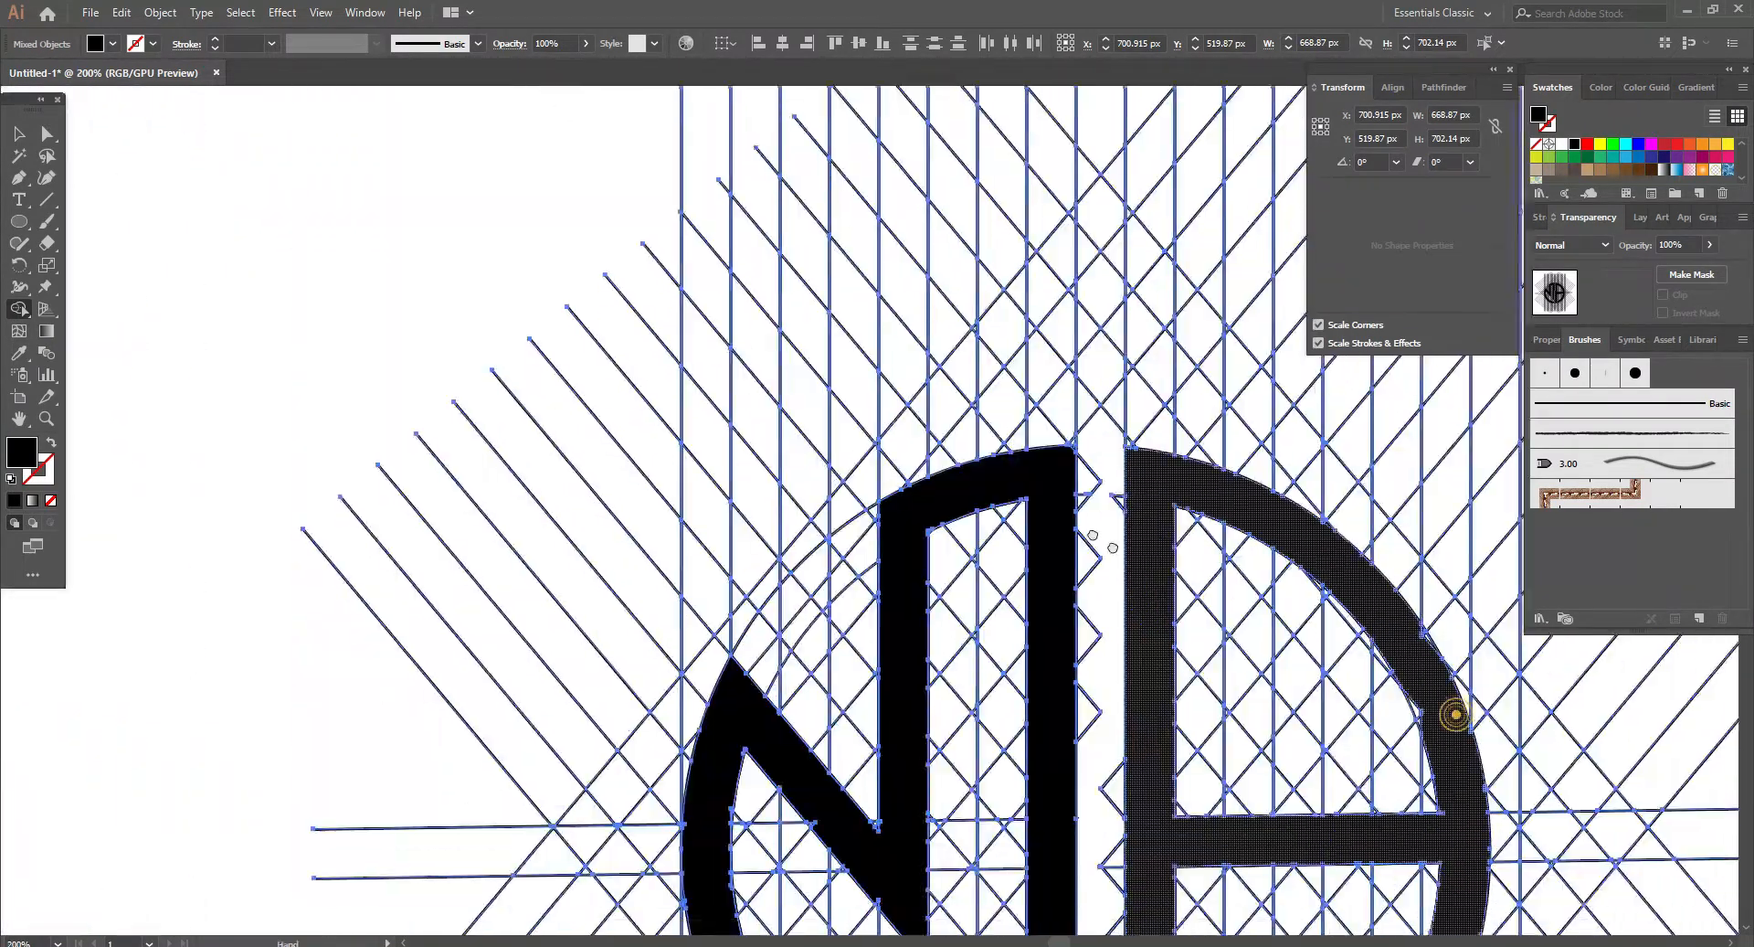
{"action": "scroll", "coordinate": [1116, 375], "scroll_direction": "up", "scroll_amount": 3}
{"action": "scroll", "coordinate": [1200, 786], "scroll_direction": "up", "scroll_amount": 2}
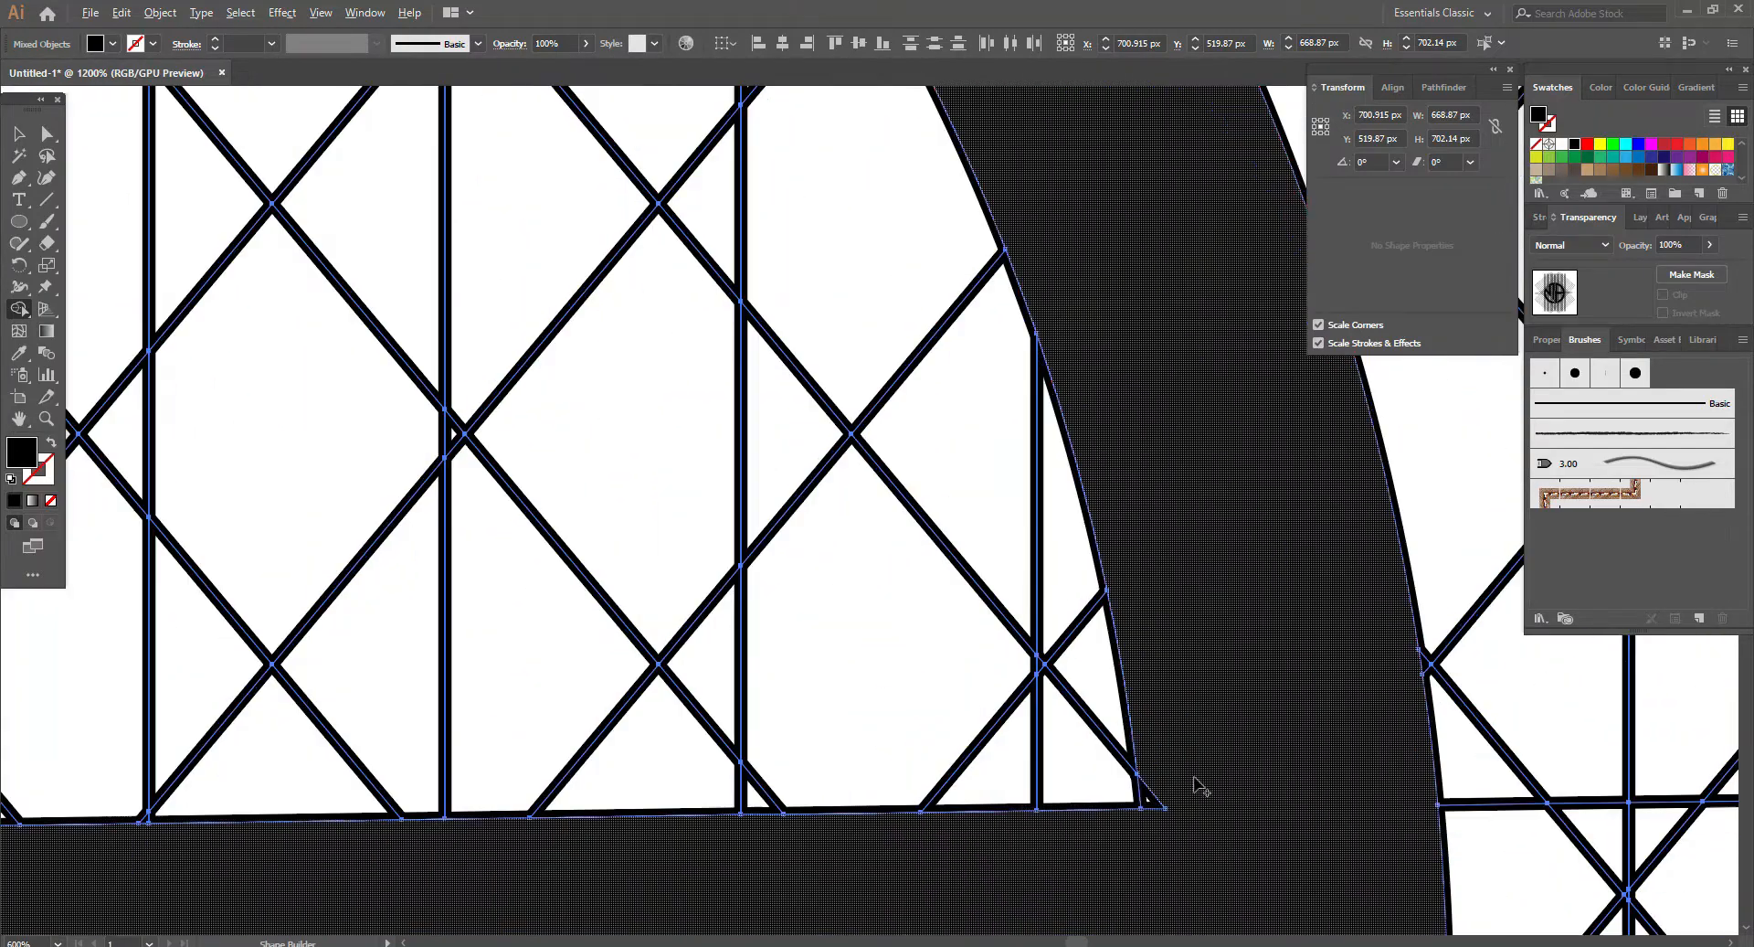
Fill the small sliver in the corner above the crossbar at the right ring, and check the monogram for remaining gaps
{"action": "left_click_drag", "start_coordinate": [1200, 786], "coordinate": [1154, 798]}
{"action": "scroll", "coordinate": [1242, 521], "scroll_direction": "down", "scroll_amount": 2}
{"action": "scroll", "coordinate": [1286, 410], "scroll_direction": "up", "scroll_amount": 2}
{"action": "scroll", "coordinate": [1277, 539], "scroll_direction": "down", "scroll_amount": 8}
{"action": "scroll", "coordinate": [1218, 642], "scroll_direction": "up", "scroll_amount": 4}
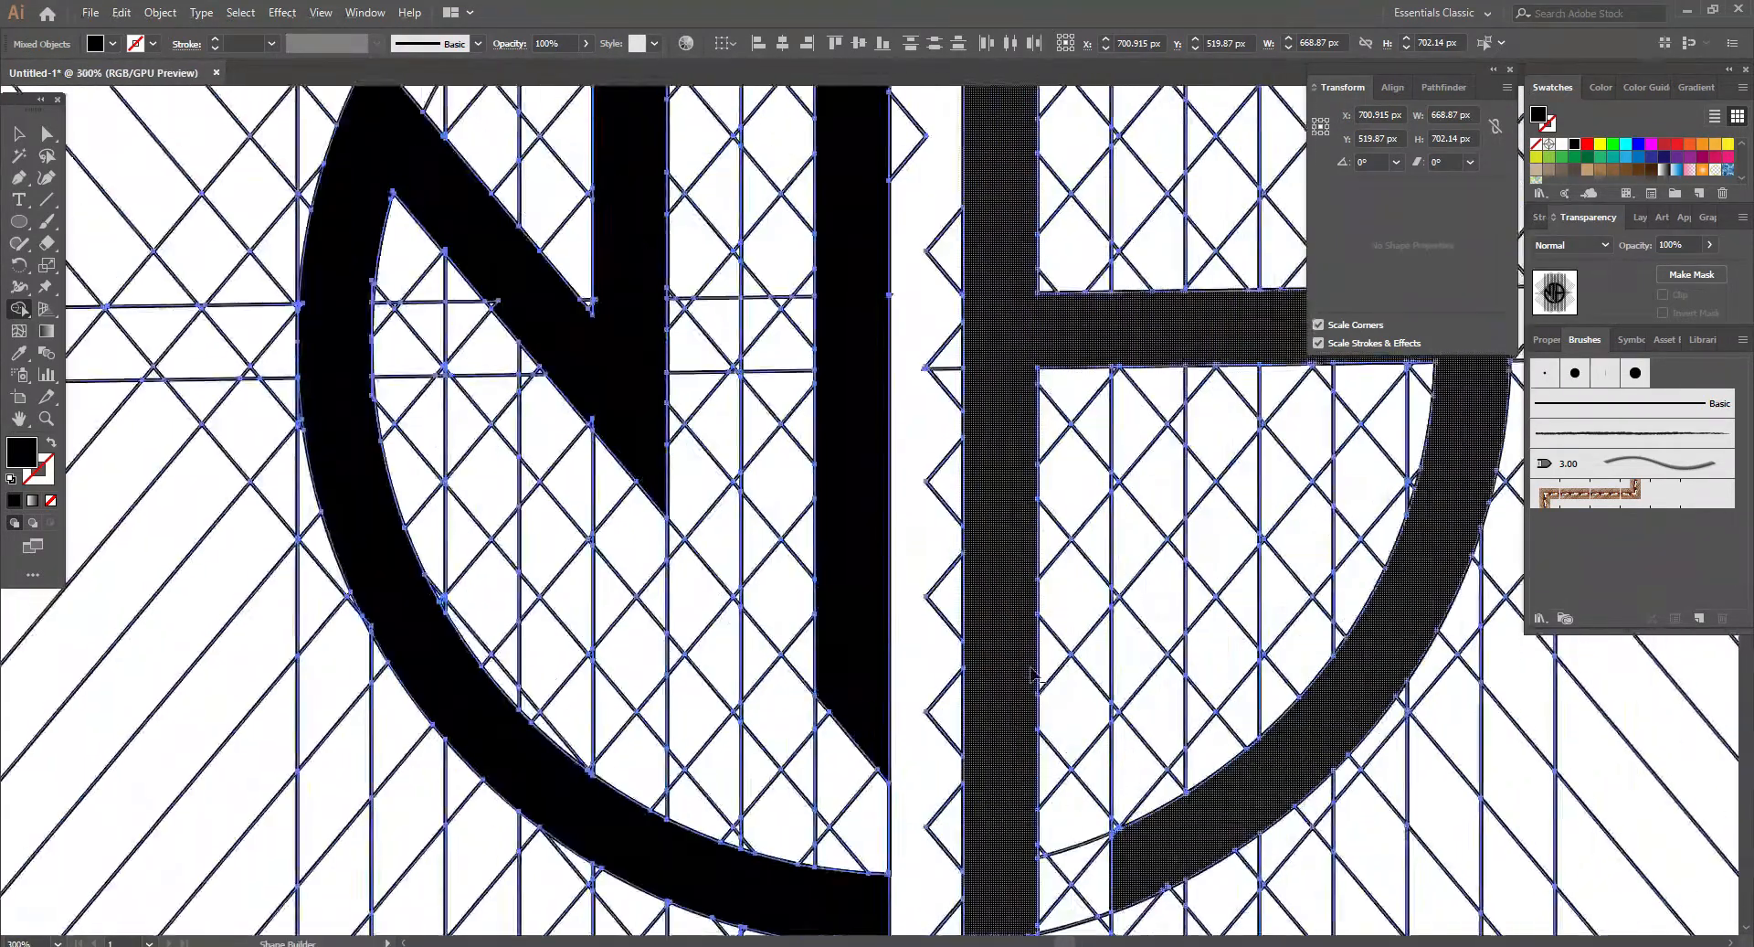
{"action": "scroll", "coordinate": [1033, 644], "scroll_direction": "down", "scroll_amount": 3}
Select both black halves of the monogram and move them off the line grid to the lower-left of the artboard
{"action": "key", "text": "v"}
{"action": "left_click", "coordinate": [755, 742]}
{"action": "left_click", "coordinate": [973, 549]}
{"action": "left_click", "coordinate": [1023, 494], "text": "shift"}
{"action": "scroll", "coordinate": [960, 274], "scroll_direction": "down", "scroll_amount": 3}
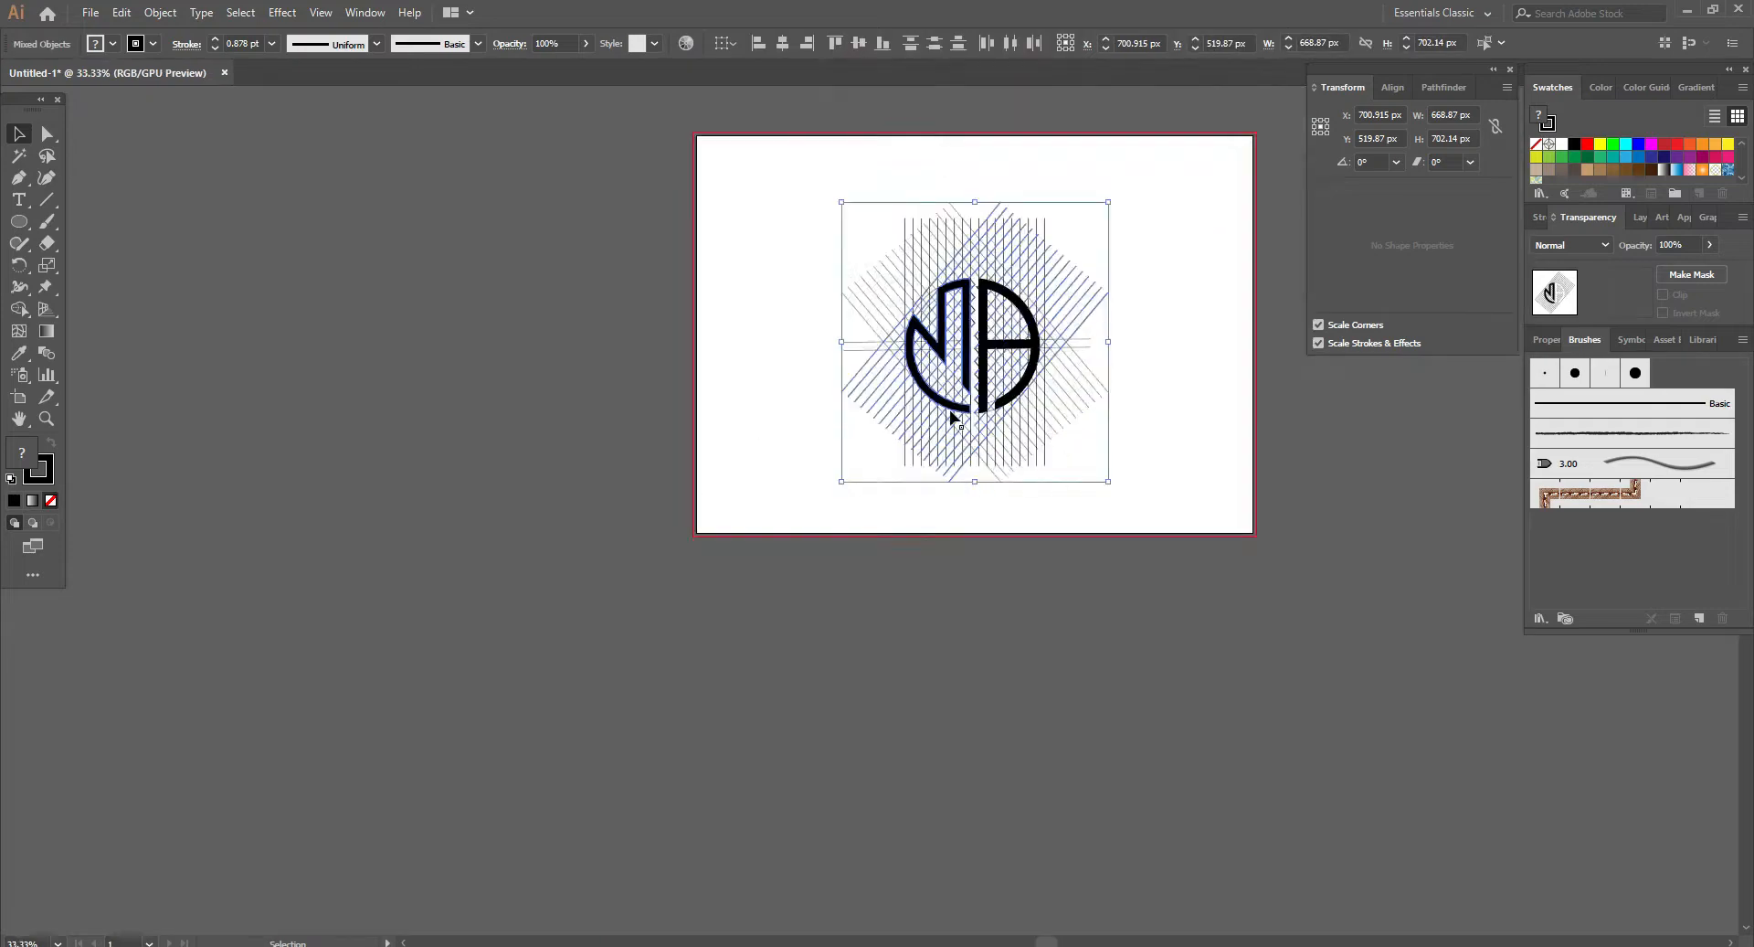
{"action": "scroll", "coordinate": [1021, 384], "scroll_direction": "up", "scroll_amount": 2}
{"action": "left_click", "coordinate": [1040, 373]}
{"action": "left_click", "coordinate": [911, 365]}
{"action": "left_click", "coordinate": [944, 387], "text": "shift"}
{"action": "scroll", "coordinate": [798, 557], "scroll_direction": "down", "scroll_amount": 2}
{"action": "left_click_drag", "start_coordinate": [917, 388], "coordinate": [520, 487]}
Try to ungroup the moved monogram halves and separate the left one from its attached grid lines
{"action": "right_click", "coordinate": [772, 559]}
{"action": "left_click", "coordinate": [736, 631]}
{"action": "scroll", "coordinate": [765, 505], "scroll_direction": "up", "scroll_amount": 2}
{"action": "left_click", "coordinate": [784, 488]}
{"action": "left_click", "coordinate": [641, 493], "text": "shift"}
{"action": "right_click", "coordinate": [758, 611]}
{"action": "left_click", "coordinate": [708, 640]}
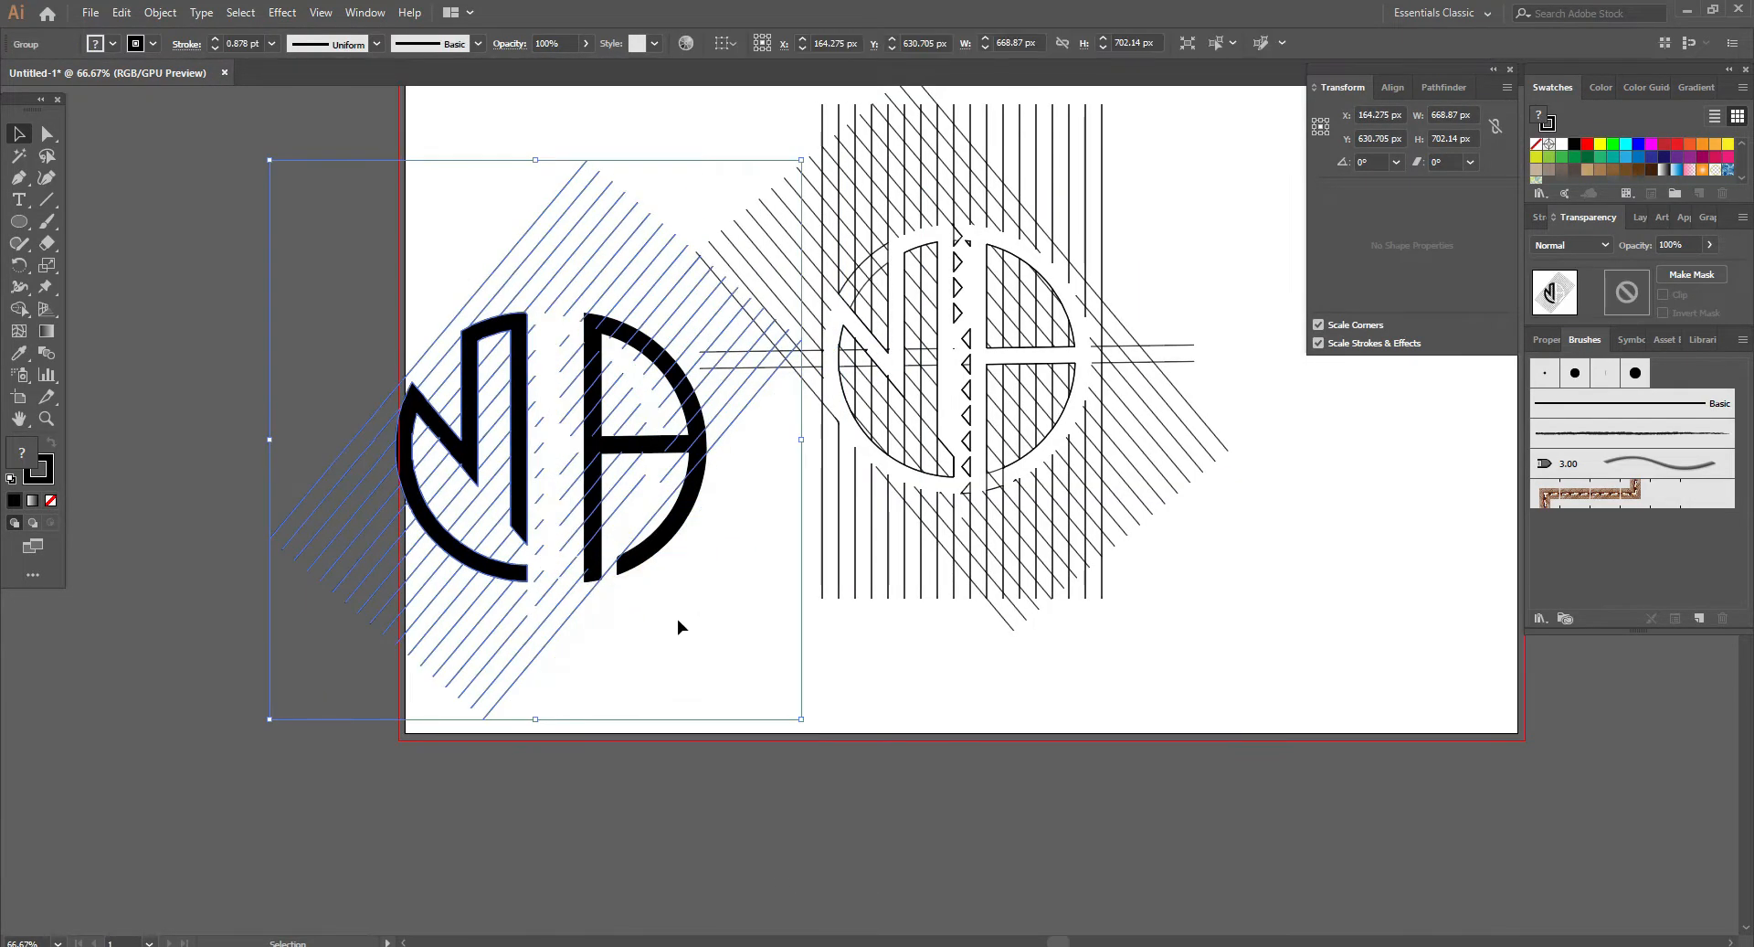
{"action": "left_click", "coordinate": [677, 621]}
{"action": "left_click_drag", "start_coordinate": [523, 575], "coordinate": [719, 675]}
{"action": "key", "text": "ctrl+z"}
{"action": "right_click", "coordinate": [706, 604]}
{"action": "left_click", "coordinate": [641, 685]}
{"action": "key", "text": "ctrl+z"}
Ungroup the left half of the monogram from the diagonal grid lines attached to it
{"action": "right_click", "coordinate": [755, 648]}
{"action": "left_click", "coordinate": [786, 801]}
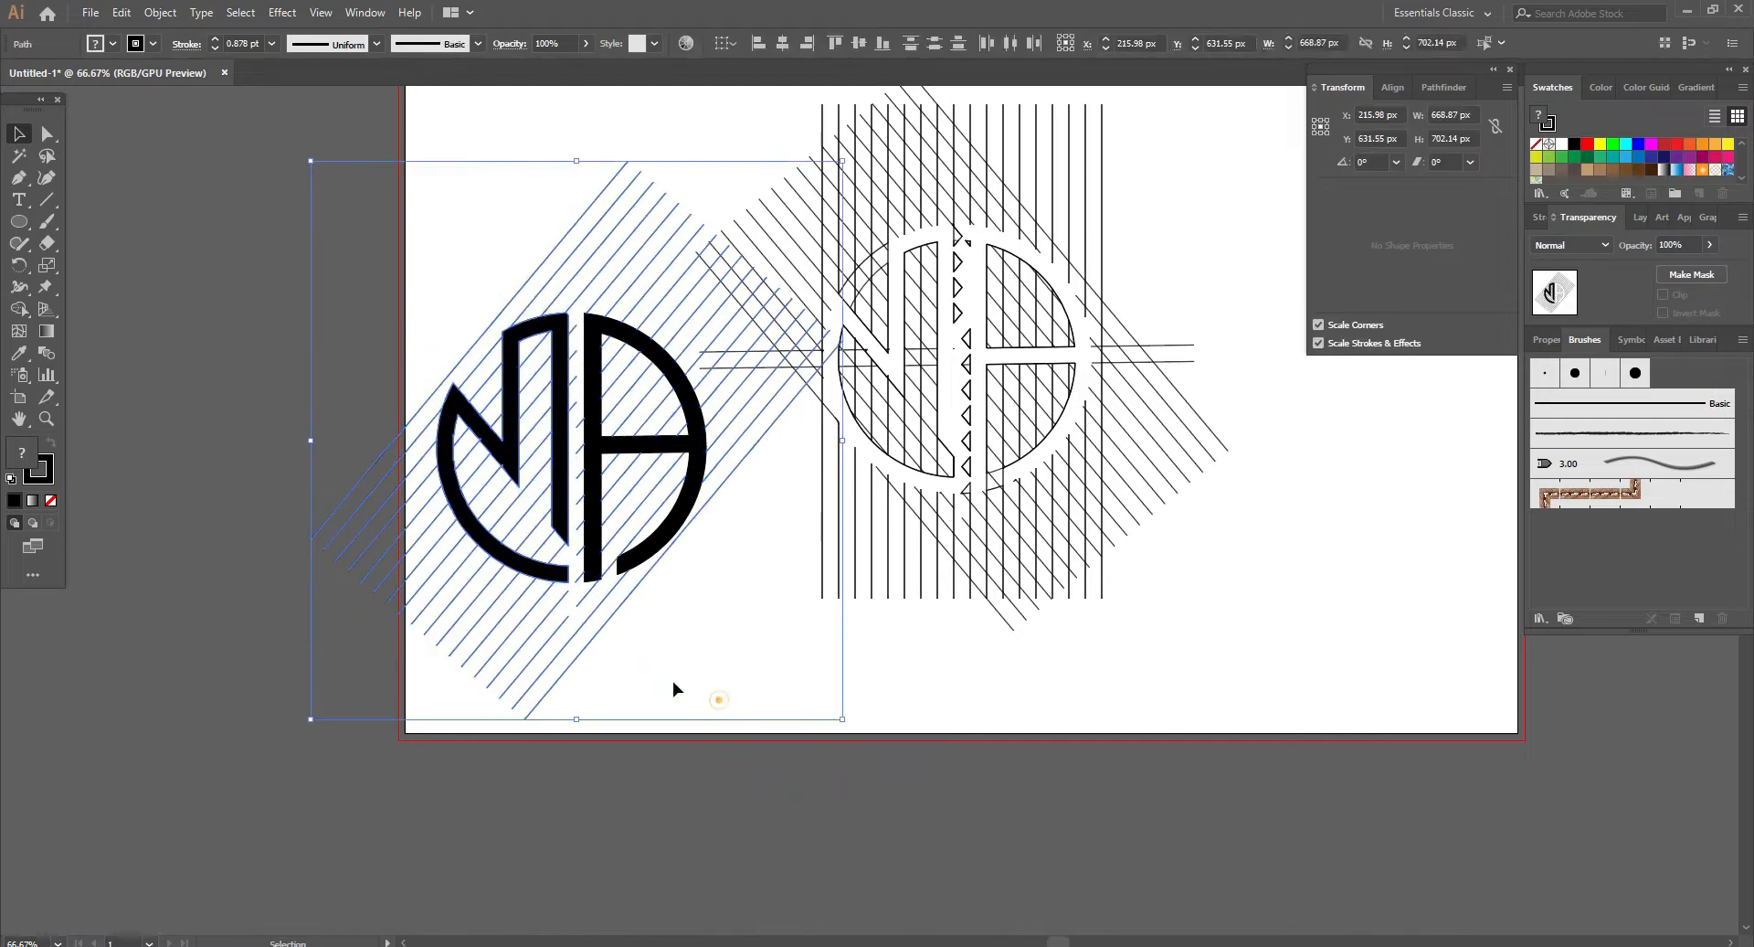
{"action": "left_click", "coordinate": [717, 698]}
{"action": "left_click", "coordinate": [595, 563]}
{"action": "right_click", "coordinate": [733, 615]}
{"action": "left_click", "coordinate": [668, 731]}
{"action": "left_click", "coordinate": [540, 574]}
{"action": "double_click", "coordinate": [599, 564]}
{"action": "double_click", "coordinate": [717, 689]}
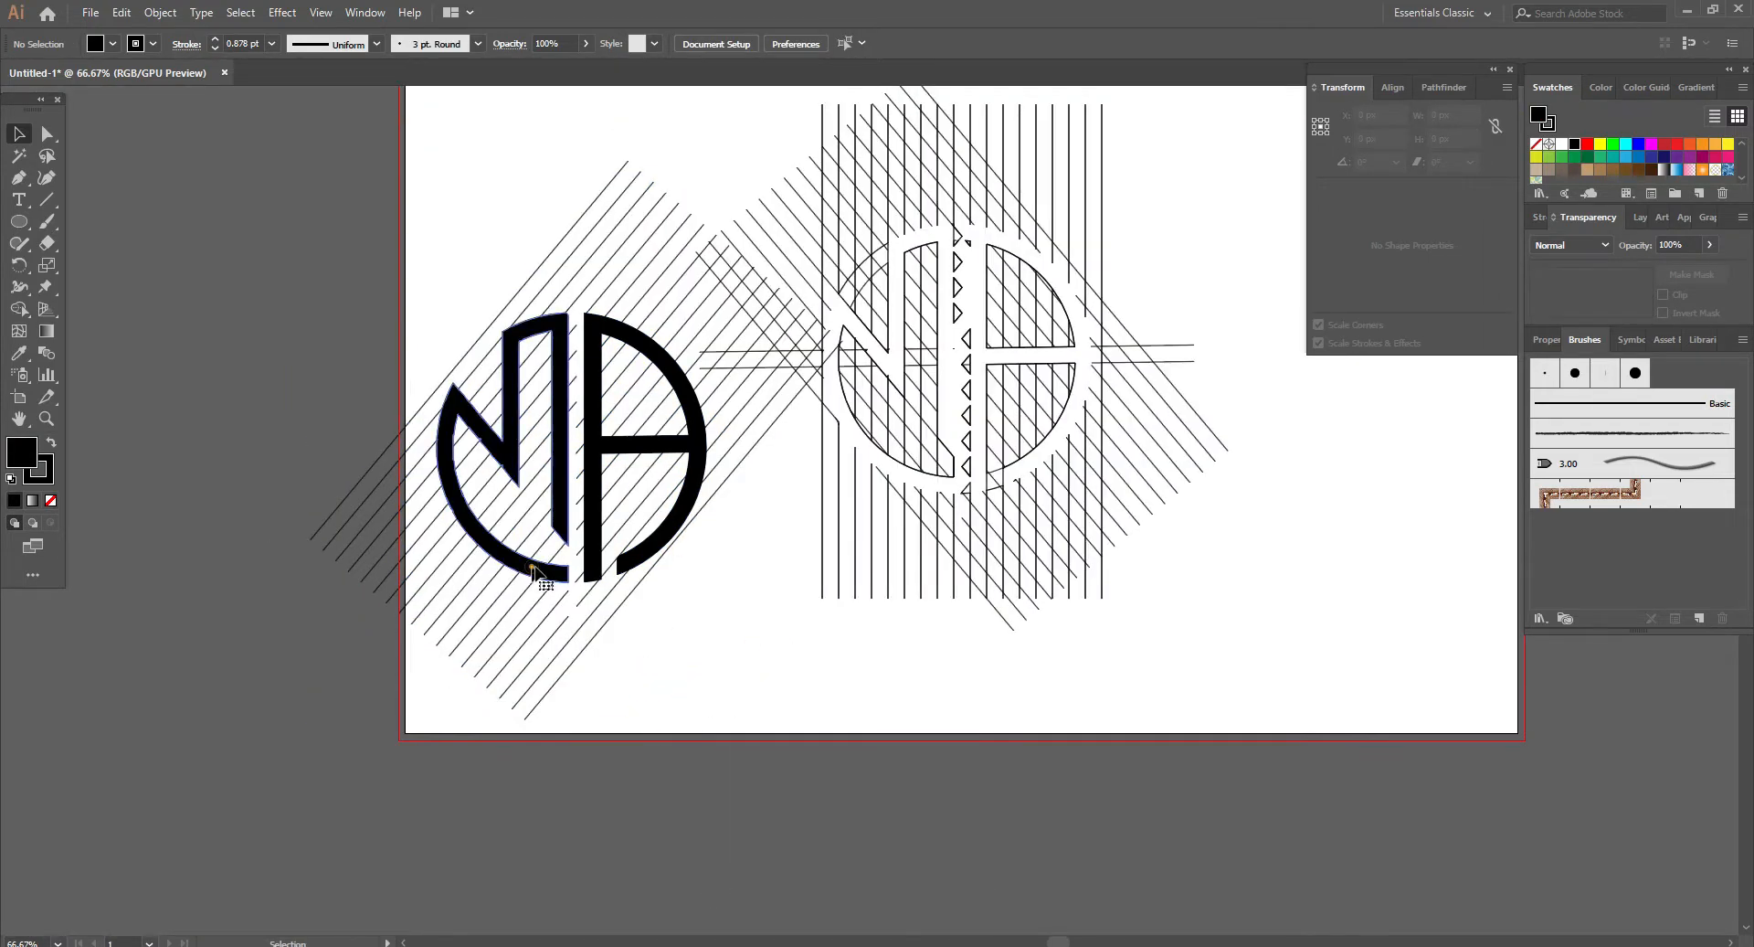
Move both monogram halves to the empty area right of the line grid and scale them down
{"action": "left_click", "coordinate": [532, 567]}
{"action": "left_click", "coordinate": [592, 522], "text": "shift"}
{"action": "left_click_drag", "start_coordinate": [591, 522], "coordinate": [1318, 672]}
{"action": "left_click_drag", "start_coordinate": [1133, 667], "coordinate": [887, 754]}
{"action": "left_click_drag", "start_coordinate": [1050, 819], "coordinate": [1052, 722]}
{"action": "left_click", "coordinate": [1060, 740]}
{"action": "scroll", "coordinate": [1056, 720], "scroll_direction": "up", "scroll_amount": 2}
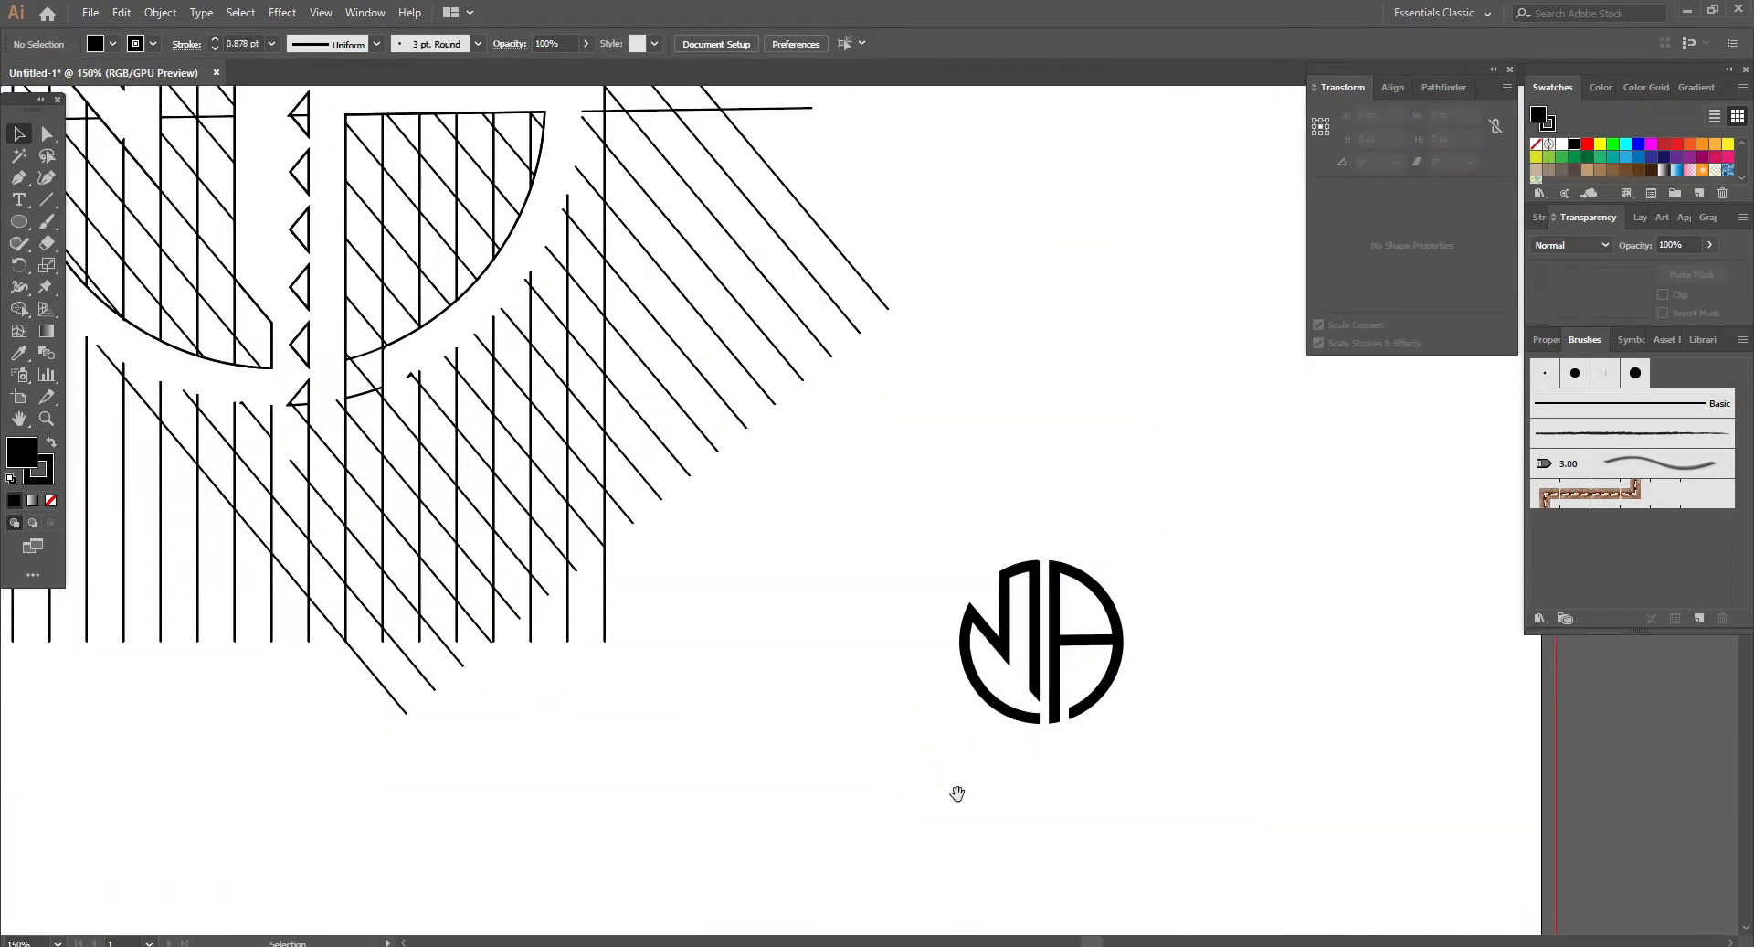
Select both halves of the small monogram and enlarge them together to about 191 px wide
{"action": "left_click_drag", "start_coordinate": [958, 794], "coordinate": [1018, 796]}
{"action": "left_click", "coordinate": [1094, 603]}
{"action": "left_click", "coordinate": [1120, 587], "text": "shift"}
{"action": "left_click_drag", "start_coordinate": [1022, 563], "coordinate": [930, 474]}
{"action": "left_click", "coordinate": [826, 713]}
{"action": "left_click_drag", "start_coordinate": [826, 713], "coordinate": [810, 630]}
{"action": "scroll", "coordinate": [1210, 673], "scroll_direction": "down", "scroll_amount": 2}
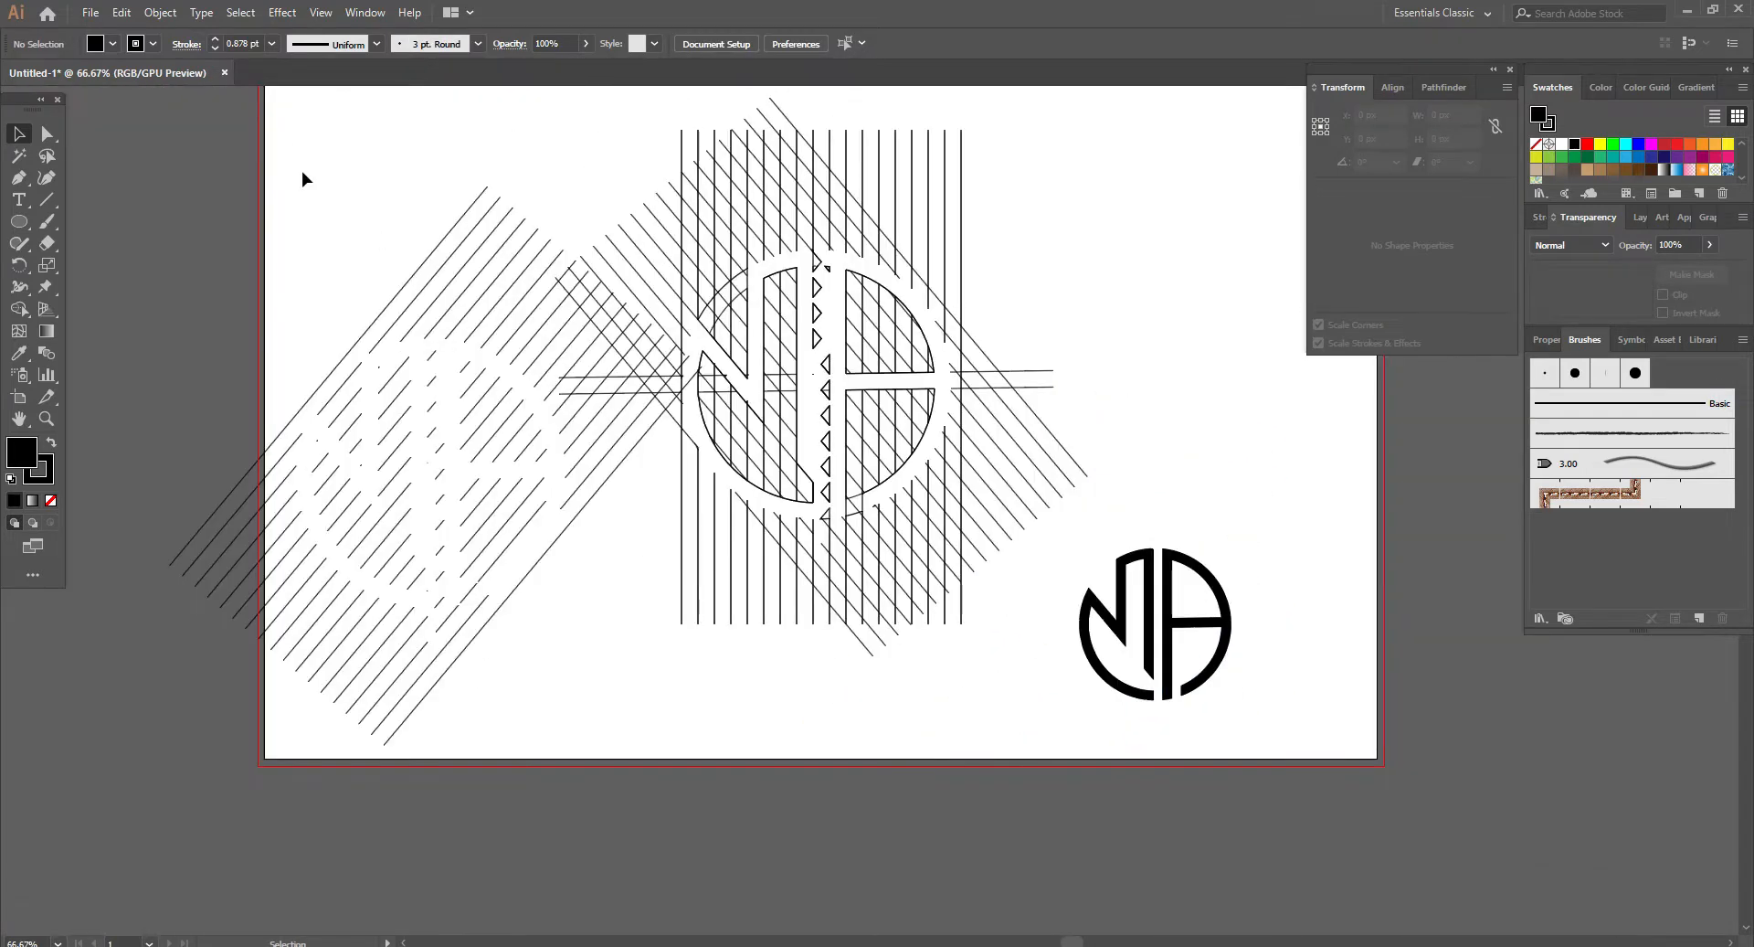
Delete all leftover construction lines and ring fragments, keeping only the black monogram
{"action": "left_click_drag", "start_coordinate": [303, 179], "coordinate": [900, 594]}
{"action": "key", "text": "Delete"}
{"action": "left_click_drag", "start_coordinate": [714, 232], "coordinate": [996, 561]}
{"action": "key", "text": "Delete"}
{"action": "left_click_drag", "start_coordinate": [68, 329], "coordinate": [380, 635]}
{"action": "key", "text": "Delete"}
Move the whole monogram from the lower-right area to near the centre of the artboard
{"action": "left_click_drag", "start_coordinate": [705, 516], "coordinate": [1261, 722]}
{"action": "left_click_drag", "start_coordinate": [1170, 631], "coordinate": [850, 412]}
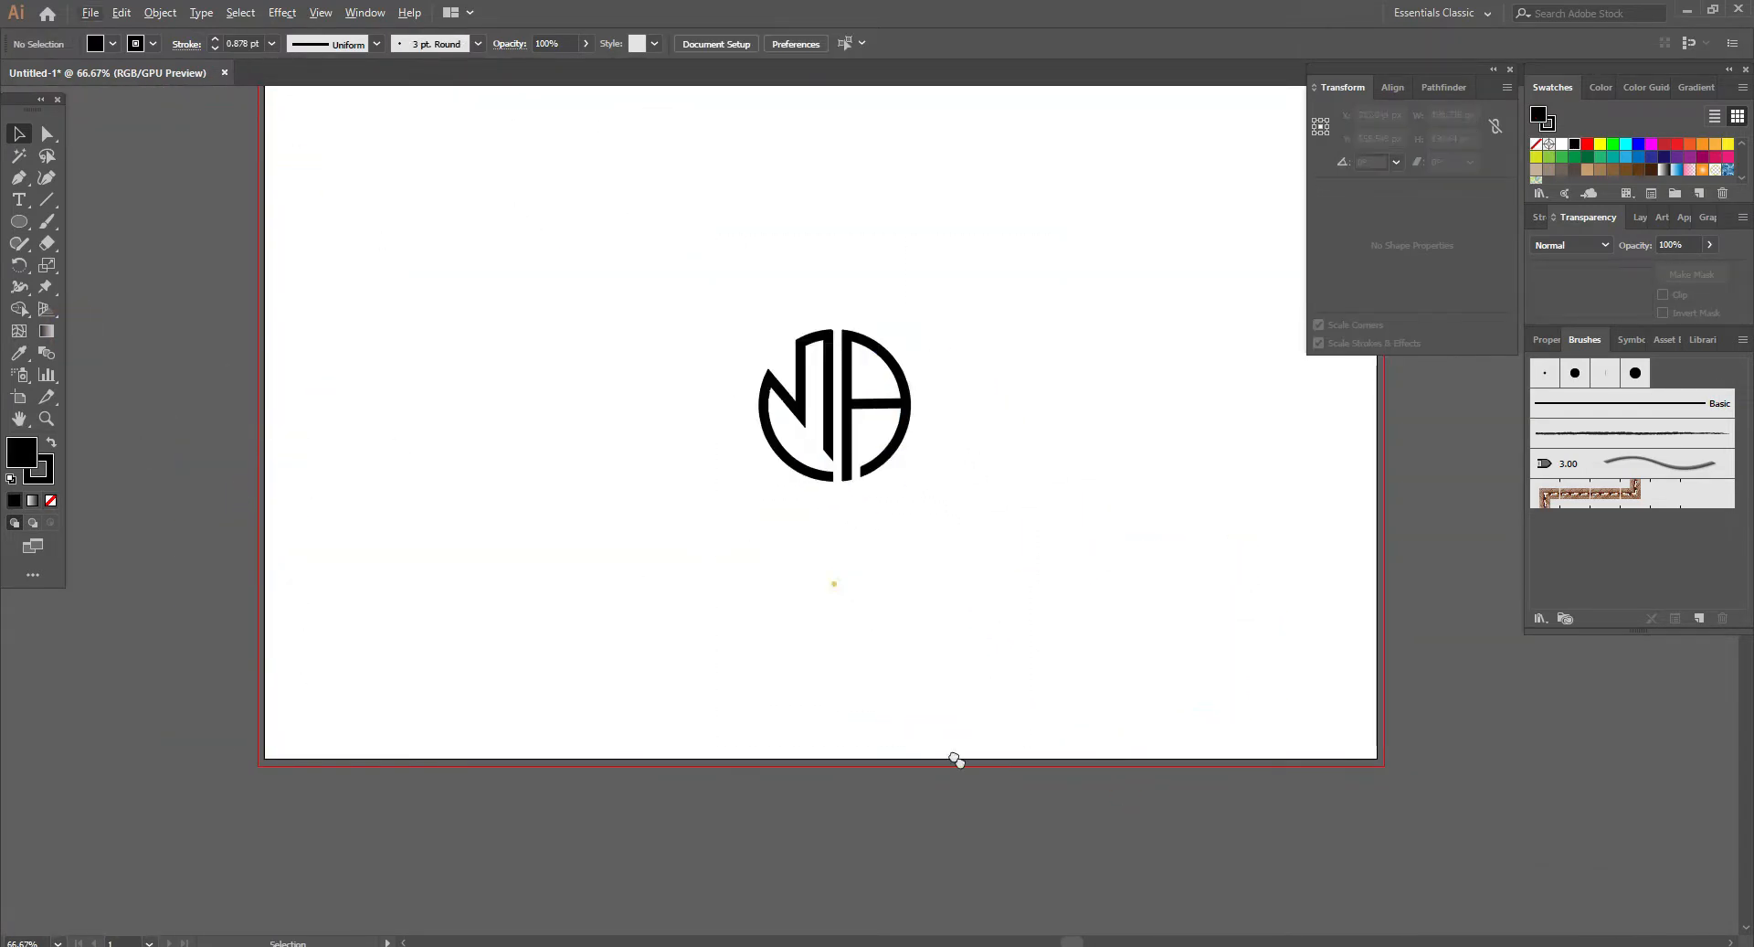
{"action": "left_click_drag", "start_coordinate": [955, 760], "coordinate": [1062, 802]}
{"action": "scroll", "coordinate": [1063, 802], "scroll_direction": "down", "scroll_amount": 1}
Duplicate the monogram directly to its right and shift both copies left towards the artboard's centre
{"action": "left_click_drag", "start_coordinate": [814, 403], "coordinate": [951, 564]}
{"action": "left_click", "coordinate": [835, 628]}
{"action": "left_click_drag", "start_coordinate": [999, 508], "coordinate": [1166, 508], "text": "alt"}
{"action": "left_click", "coordinate": [990, 630]}
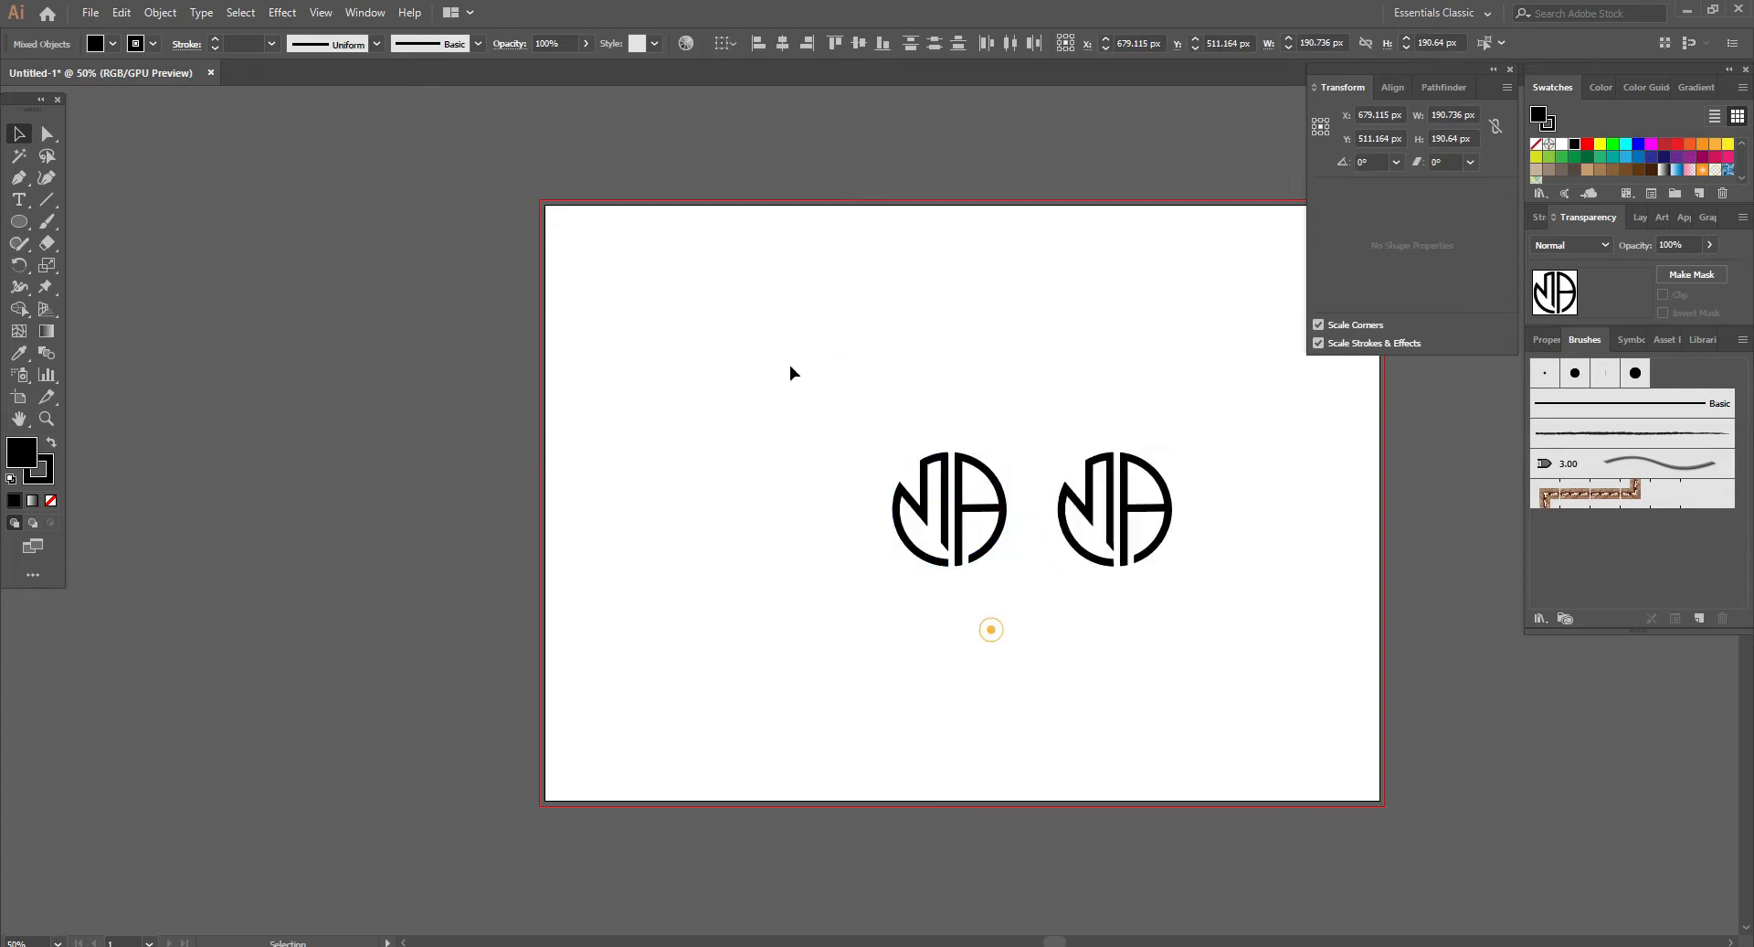
{"action": "left_click_drag", "start_coordinate": [789, 364], "coordinate": [1202, 631]}
{"action": "left_click", "coordinate": [944, 658]}
Fill the left half of the right-hand monogram copy with red
{"action": "left_click", "coordinate": [1017, 520]}
{"action": "left_click", "coordinate": [1588, 145]}
{"action": "left_click", "coordinate": [1025, 312]}
{"action": "scroll", "coordinate": [1157, 521], "scroll_direction": "up", "scroll_amount": 1}
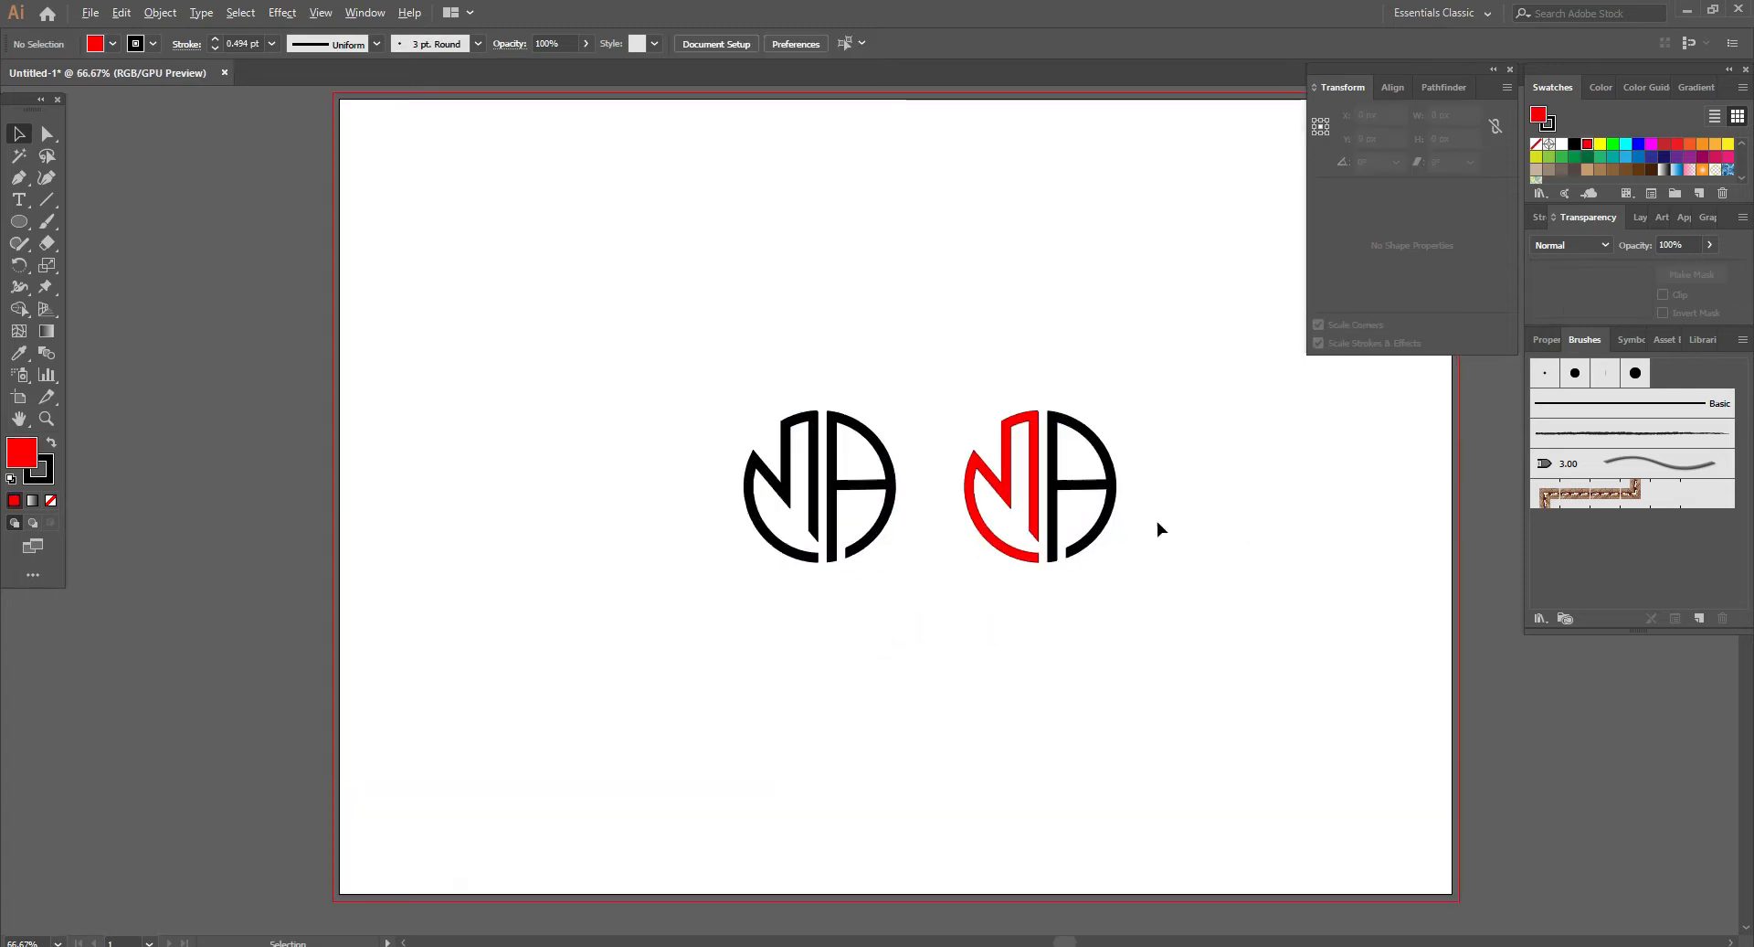